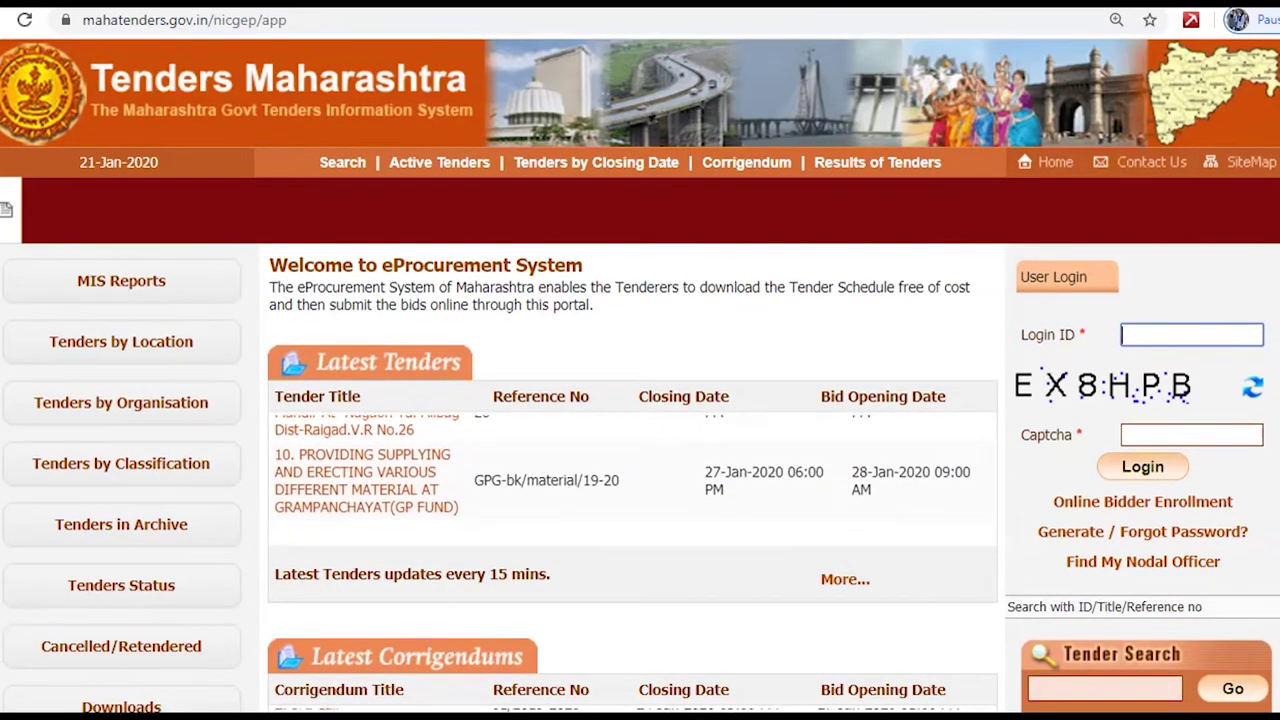
Step: Scroll down the Tenders Maharashtra home page toward the sidebar's Downloads link
scroll(640, 400, "down", 1)
scroll(418, 345, "down", 2)
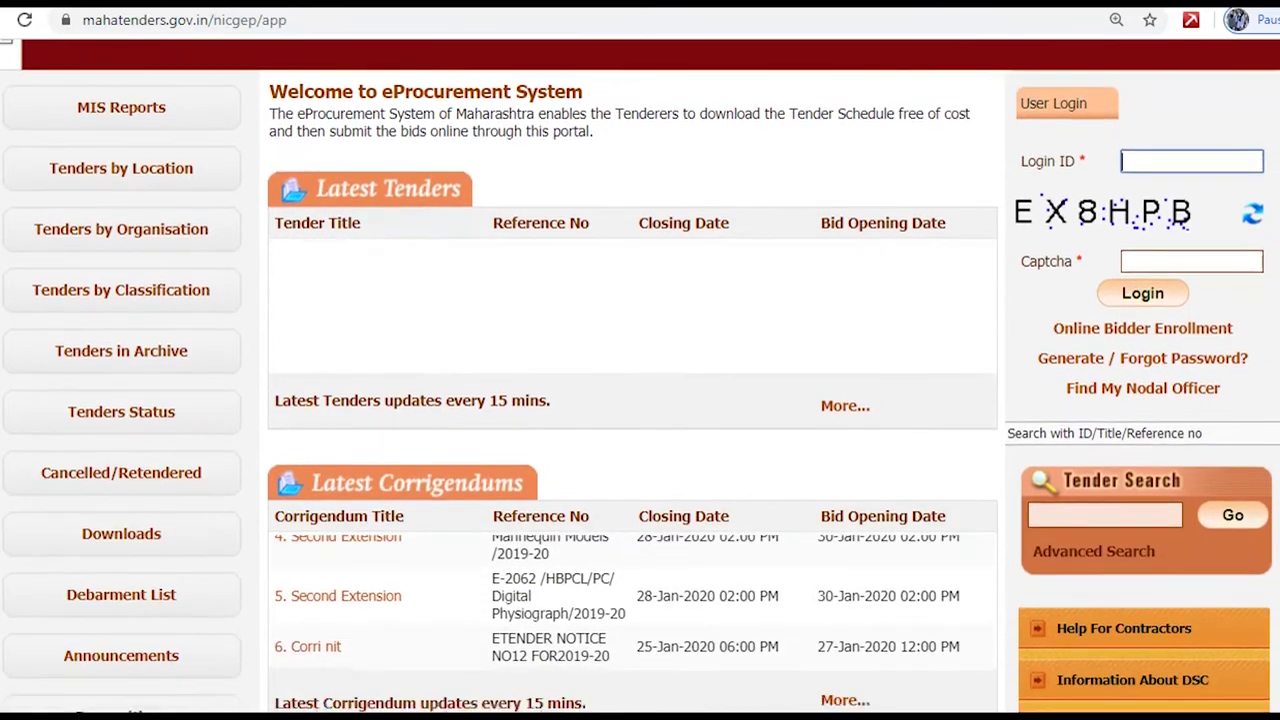
Step: Go to the Downloads page and download V3_BOQ_ItemWiseGST_HSN_4Decimals.xls from the BOQ Downloads row
left_click(140, 537)
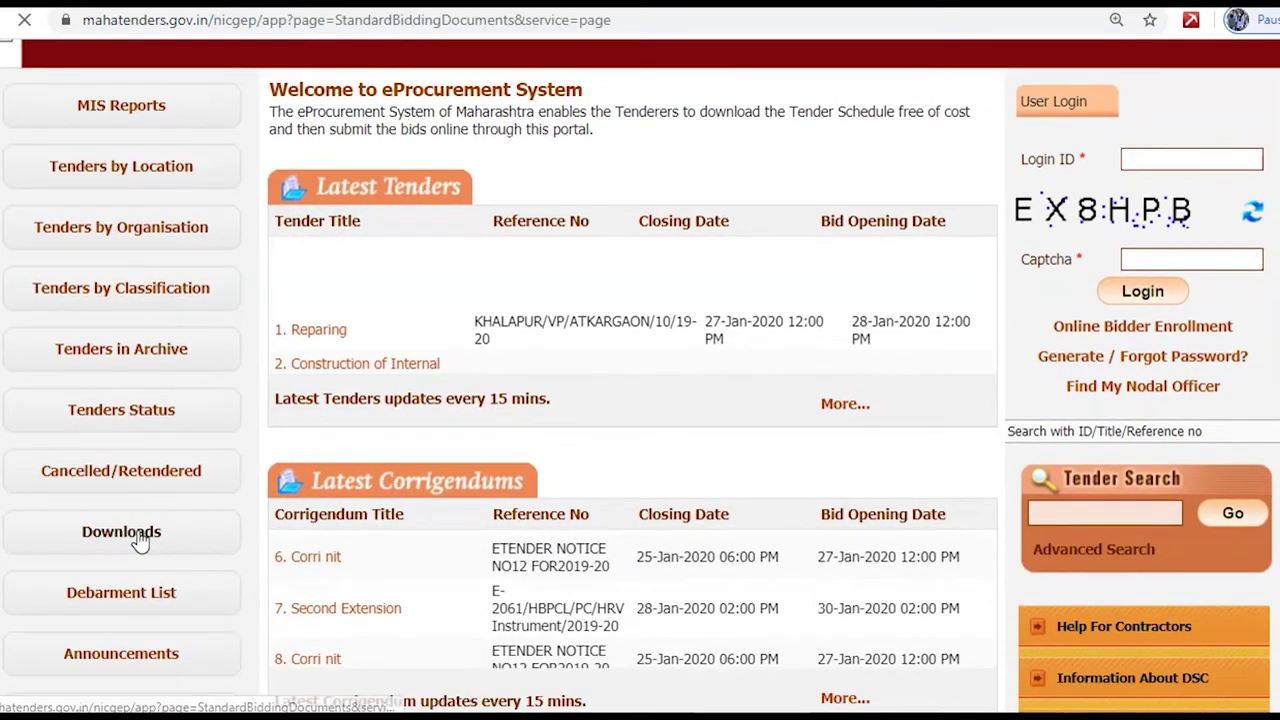
scroll(566, 268, "down", 1)
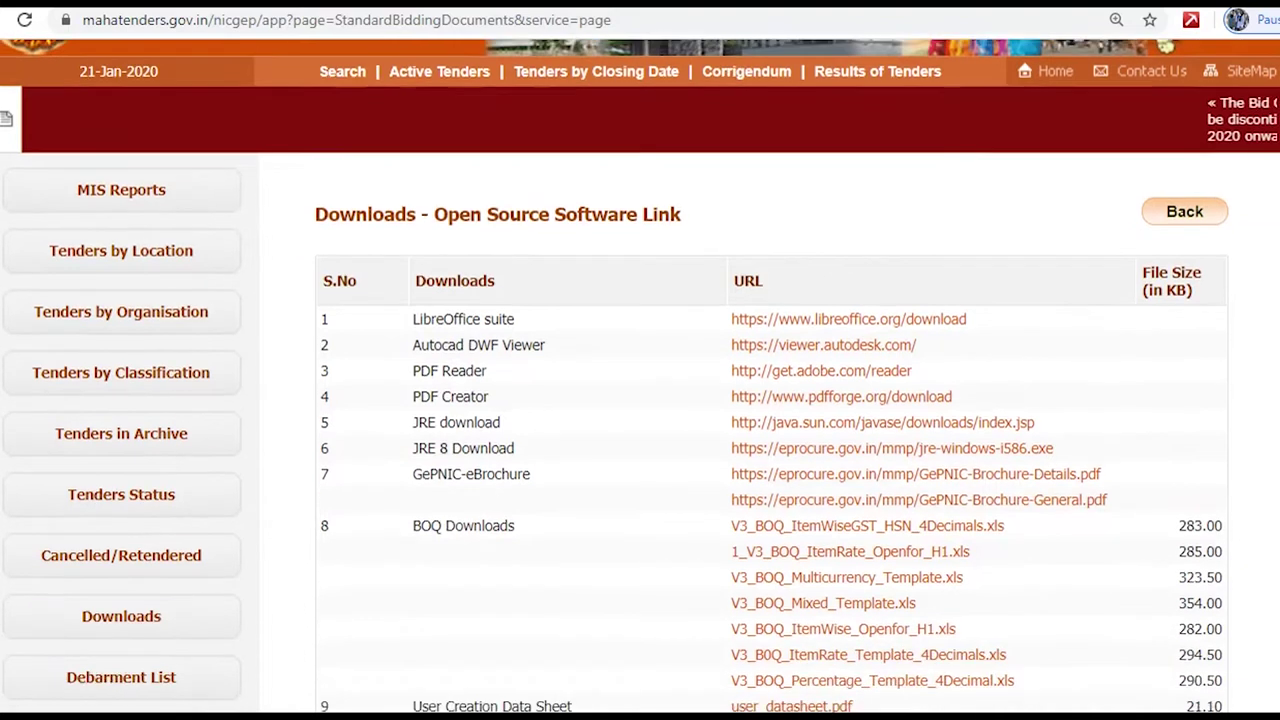
scroll(566, 268, "down", 1)
scroll(566, 268, "down", 1)
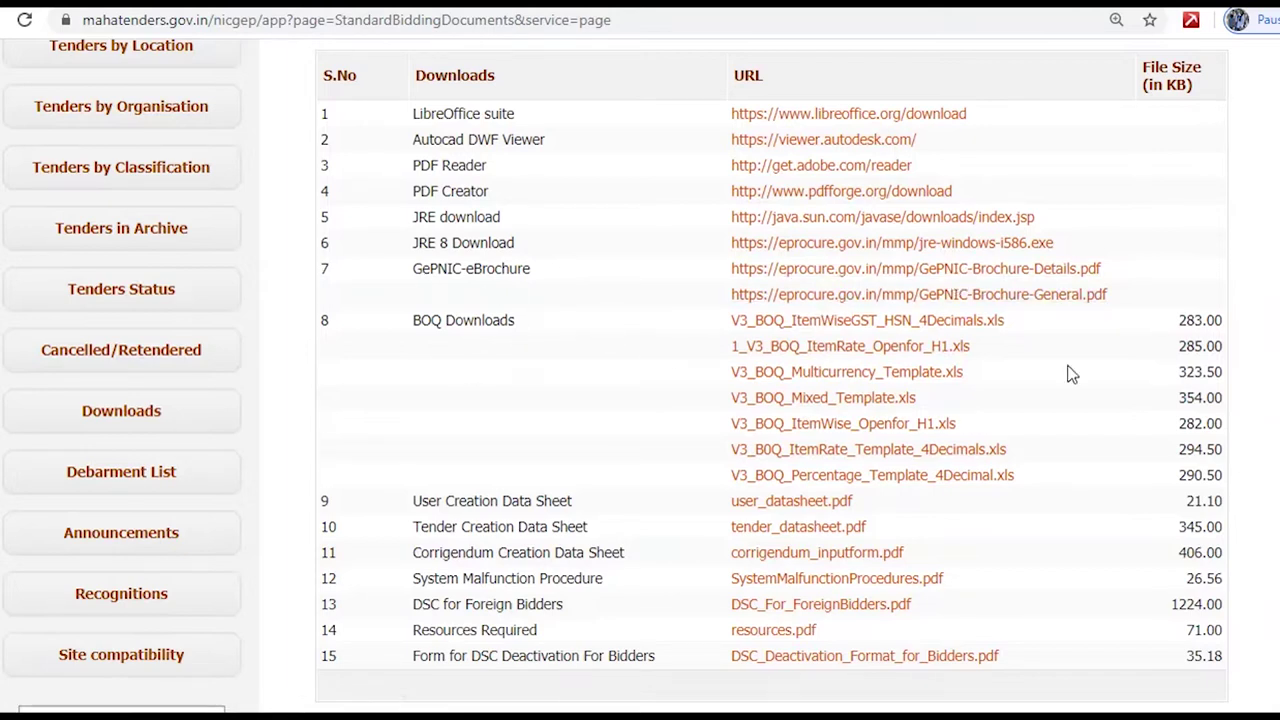
scroll(830, 340, "down", 1)
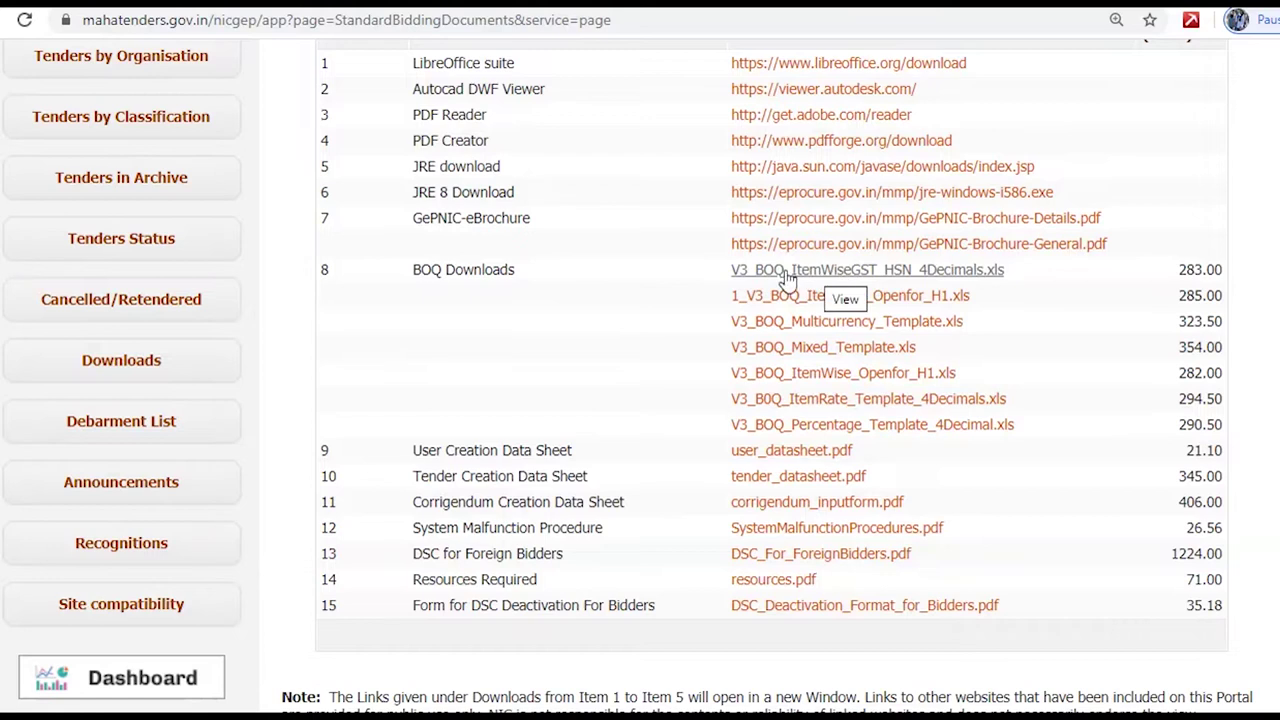
left_click(838, 276)
scroll(837, 280, "up", 1)
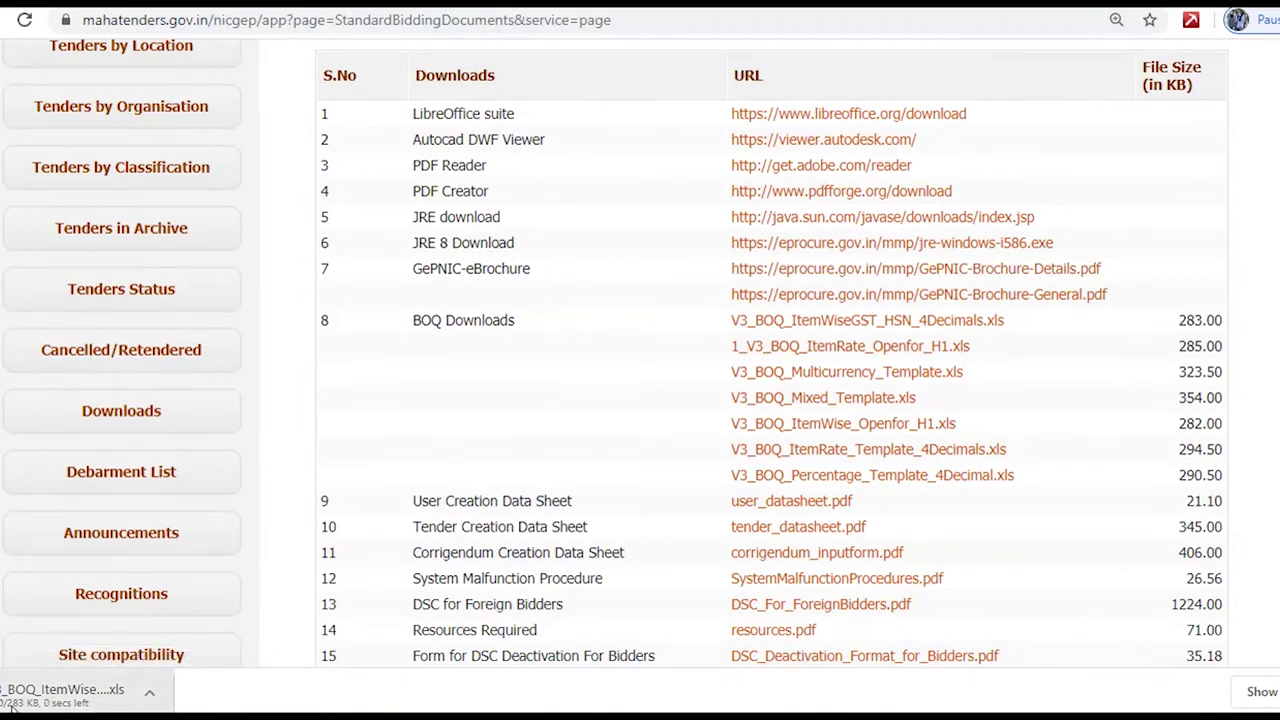
Step: Open the downloaded item-wise BoQ and enter the bidder's firm name in cell B8
left_click(90, 700)
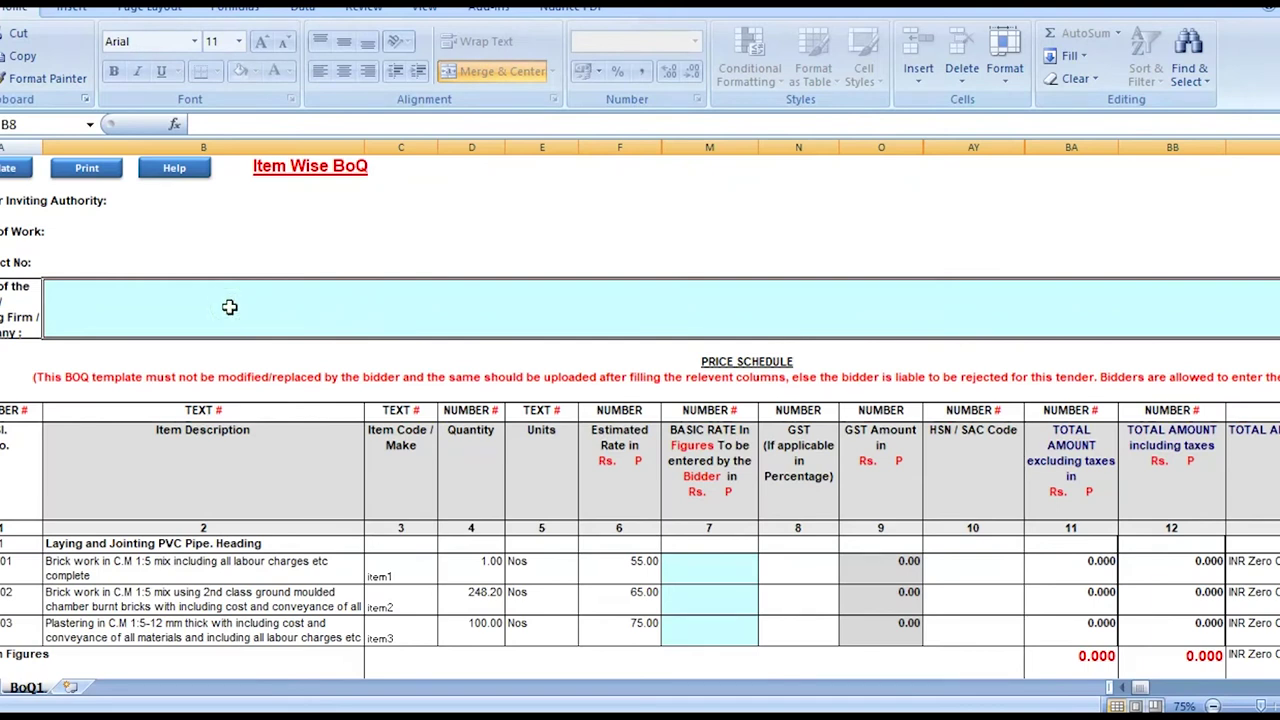
type("Bhagat Techno IT Solution")
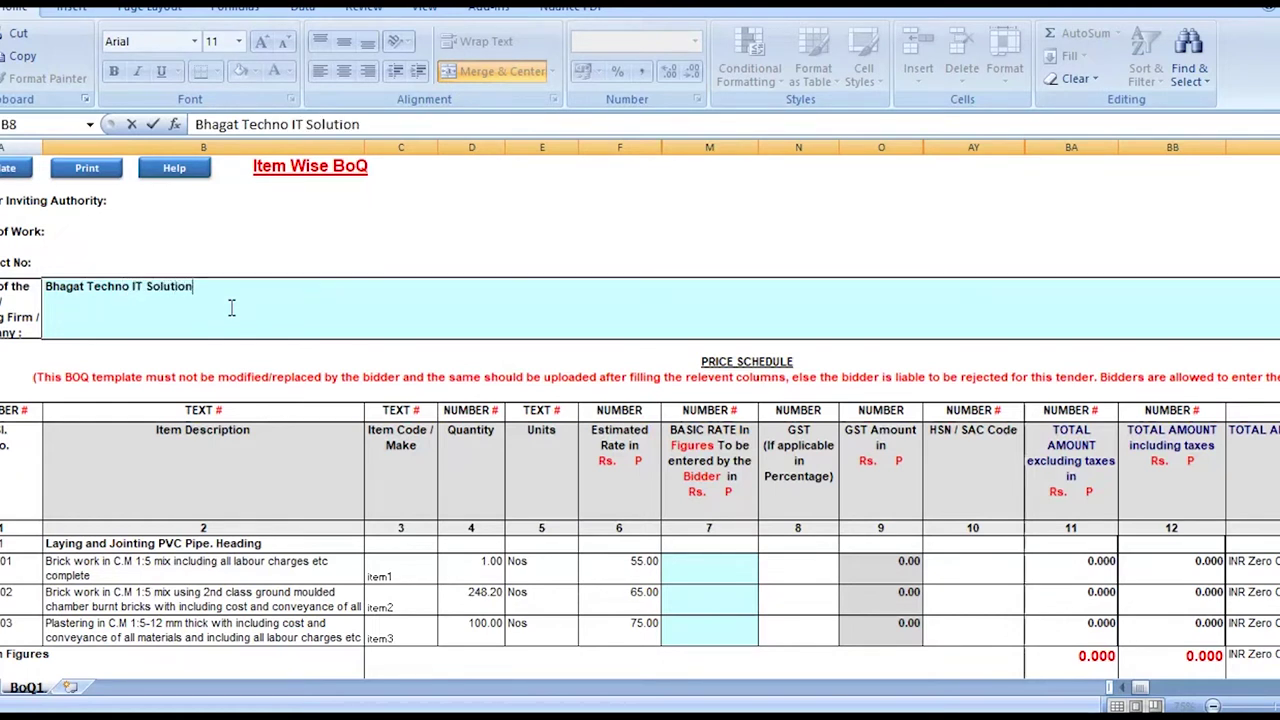
left_click(727, 576)
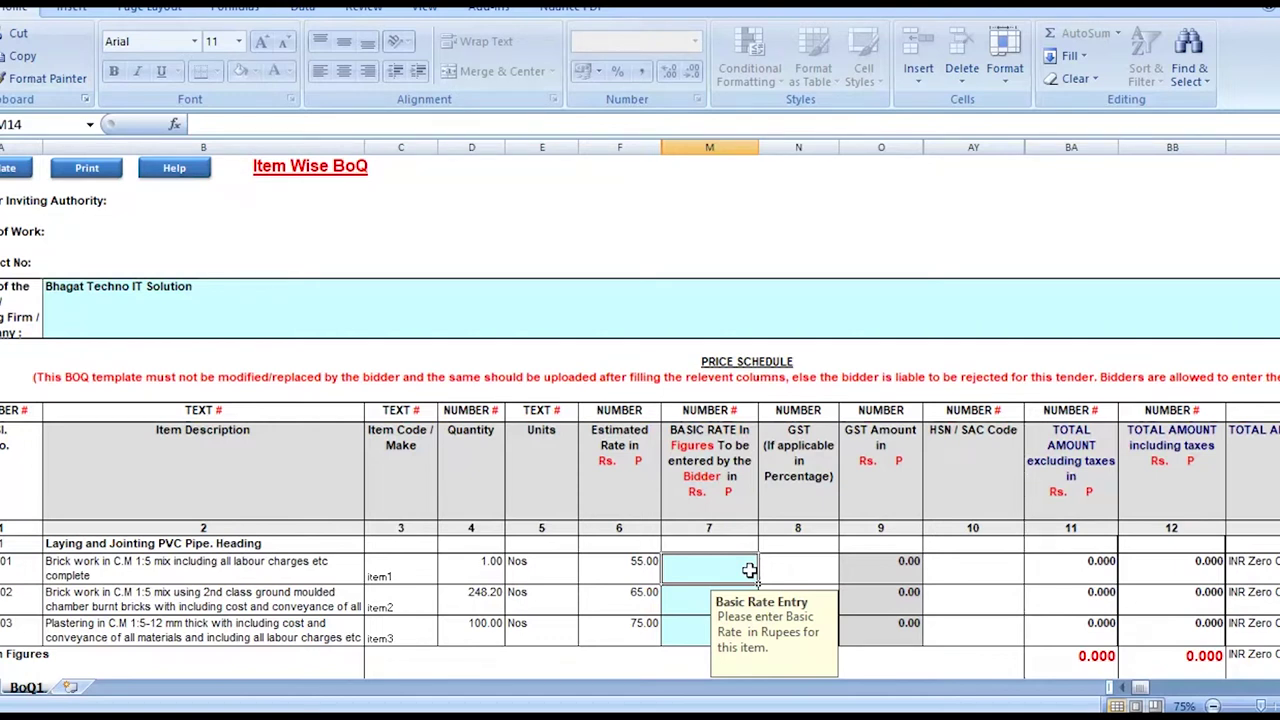
Step: Enter rate 47 with 18% GST for item one and rate 60 with 18% GST for item two
type("47")
left_click(706, 592)
left_click(812, 565)
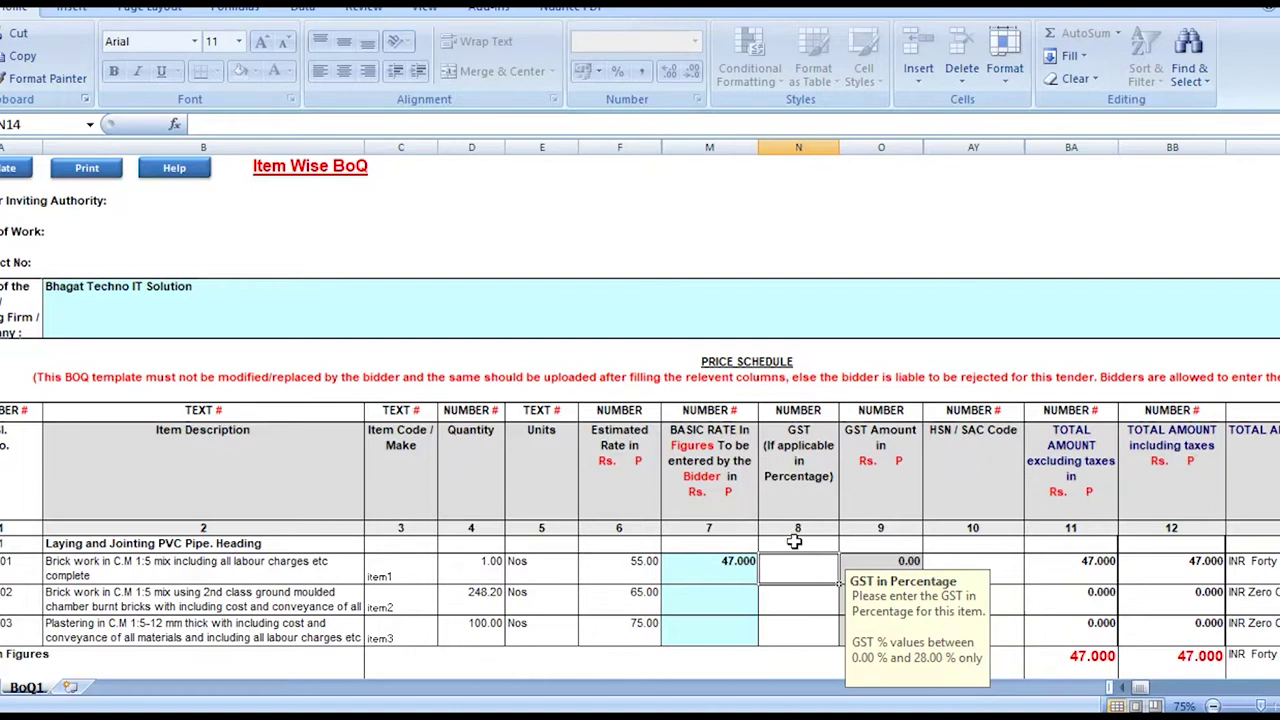
type("18")
key("Return")
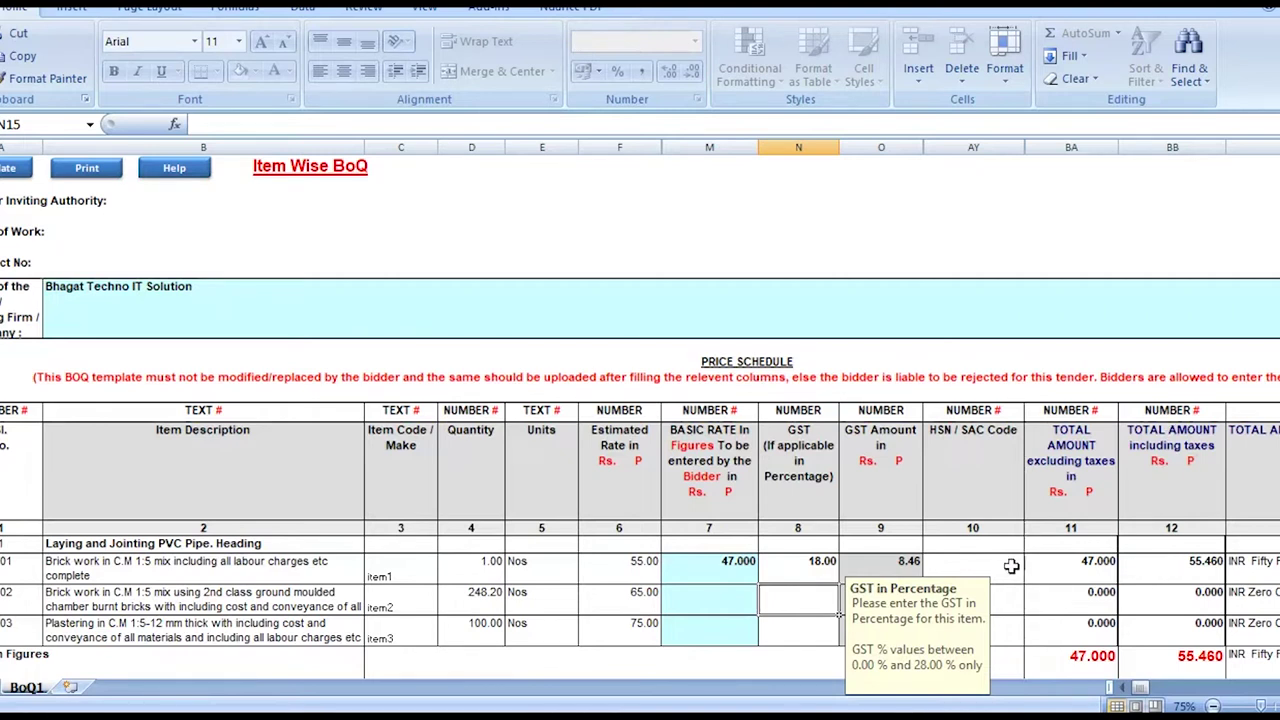
left_click(739, 595)
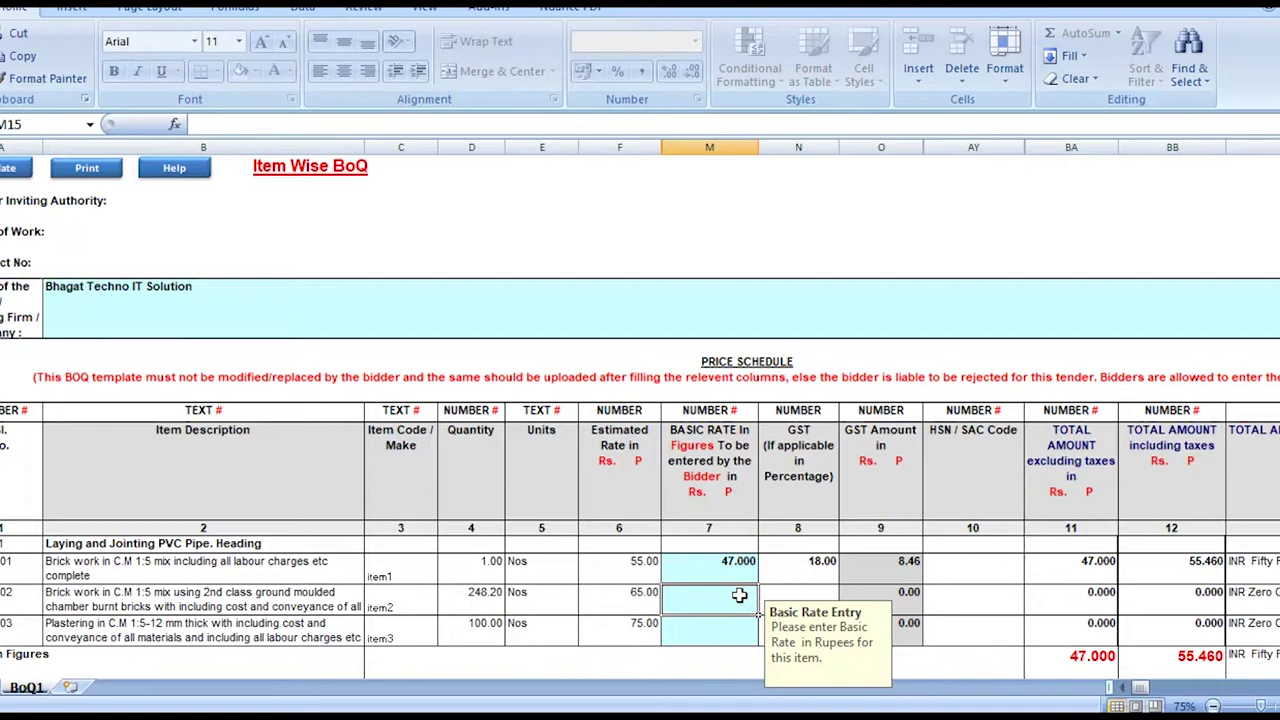
type("60")
key("Tab")
type("18")
key("Return")
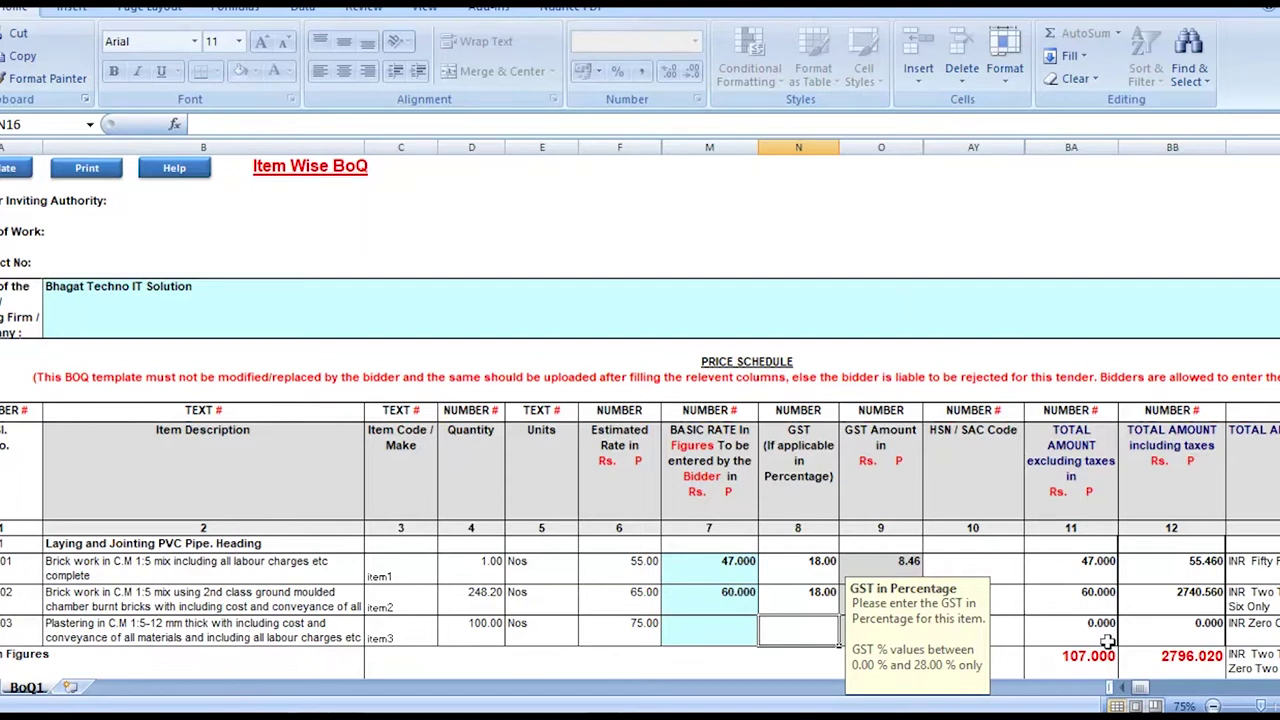
Step: Enter rate 75 with 12% GST for the third item, check the 3771.020 total, and close the workbook
left_click(737, 618)
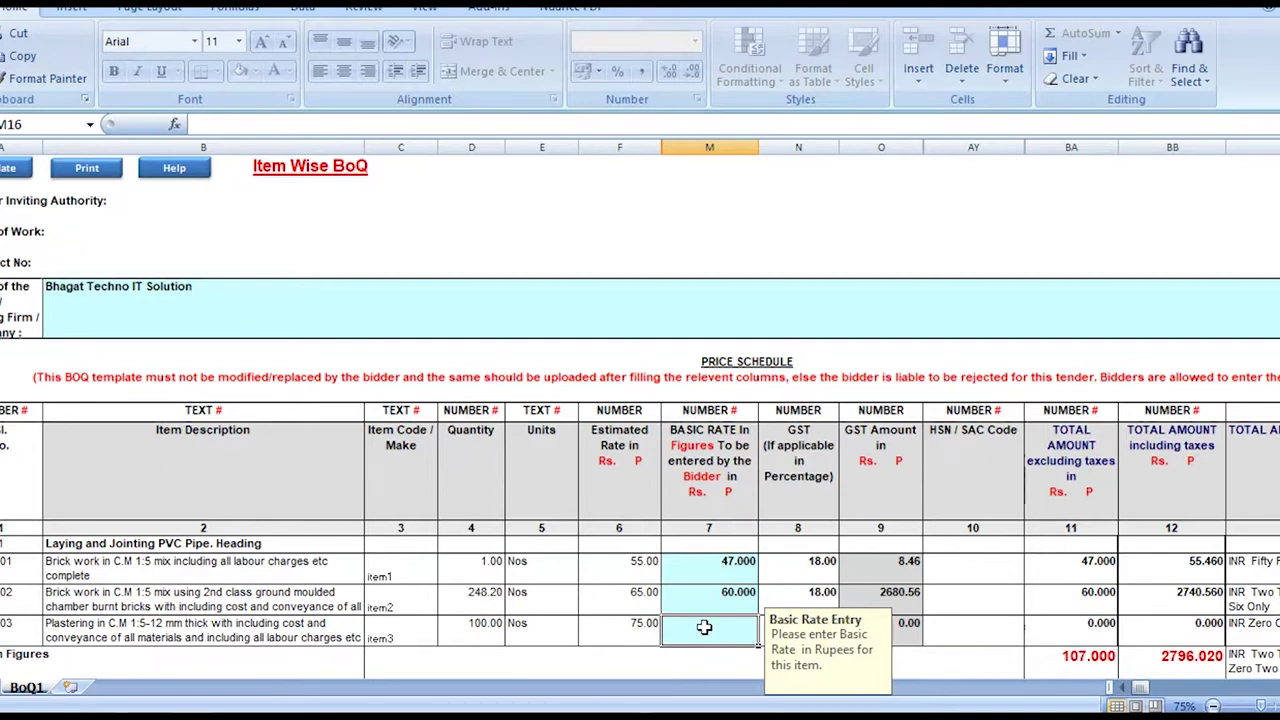
type("75")
key("Return")
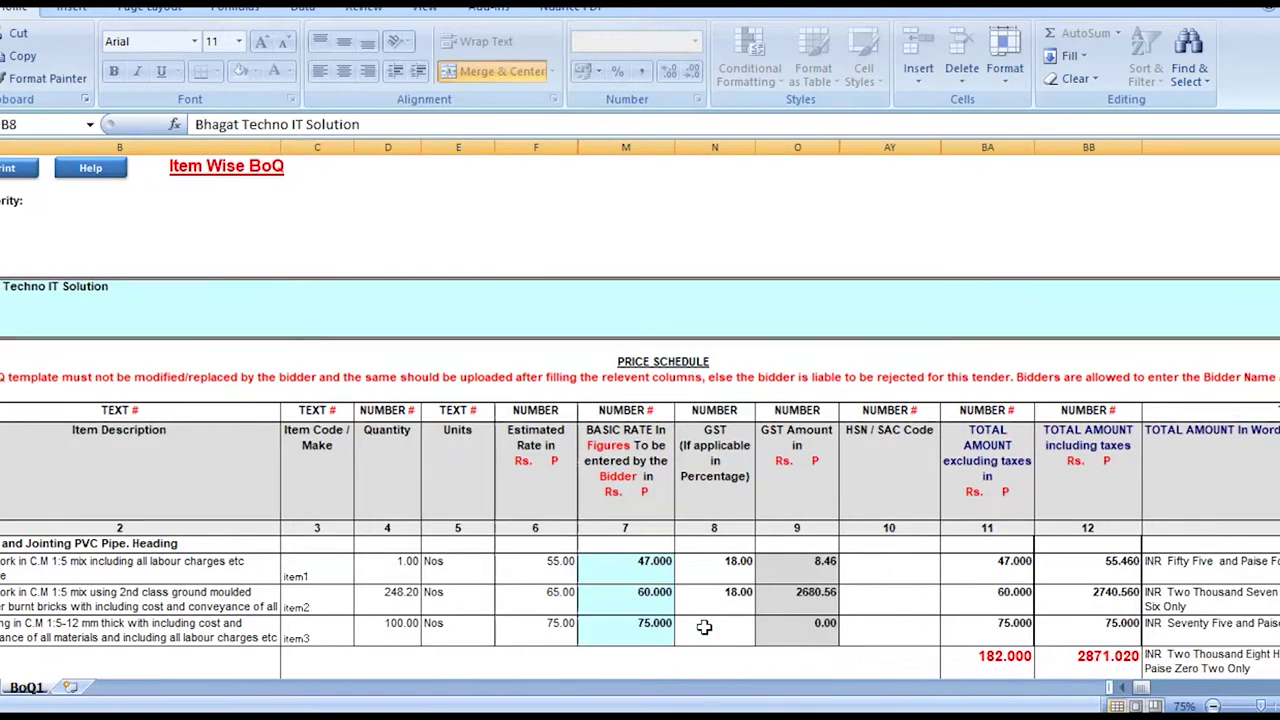
left_click(716, 629)
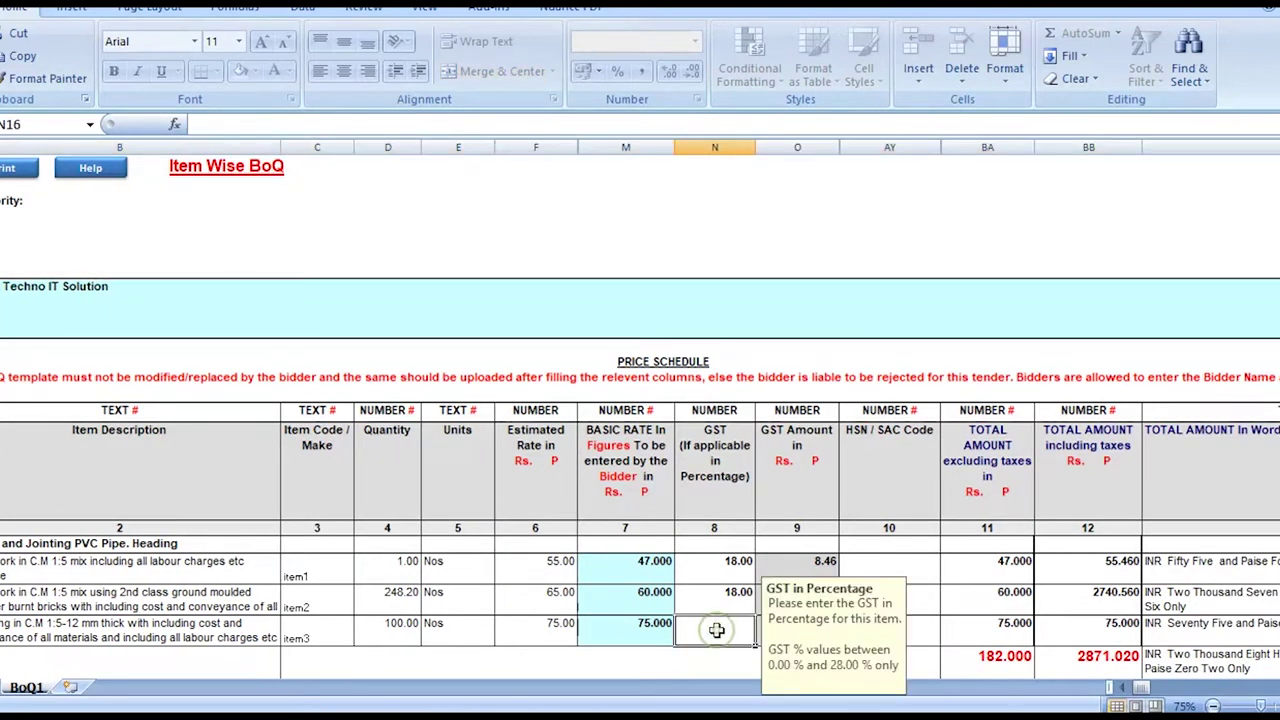
type("12")
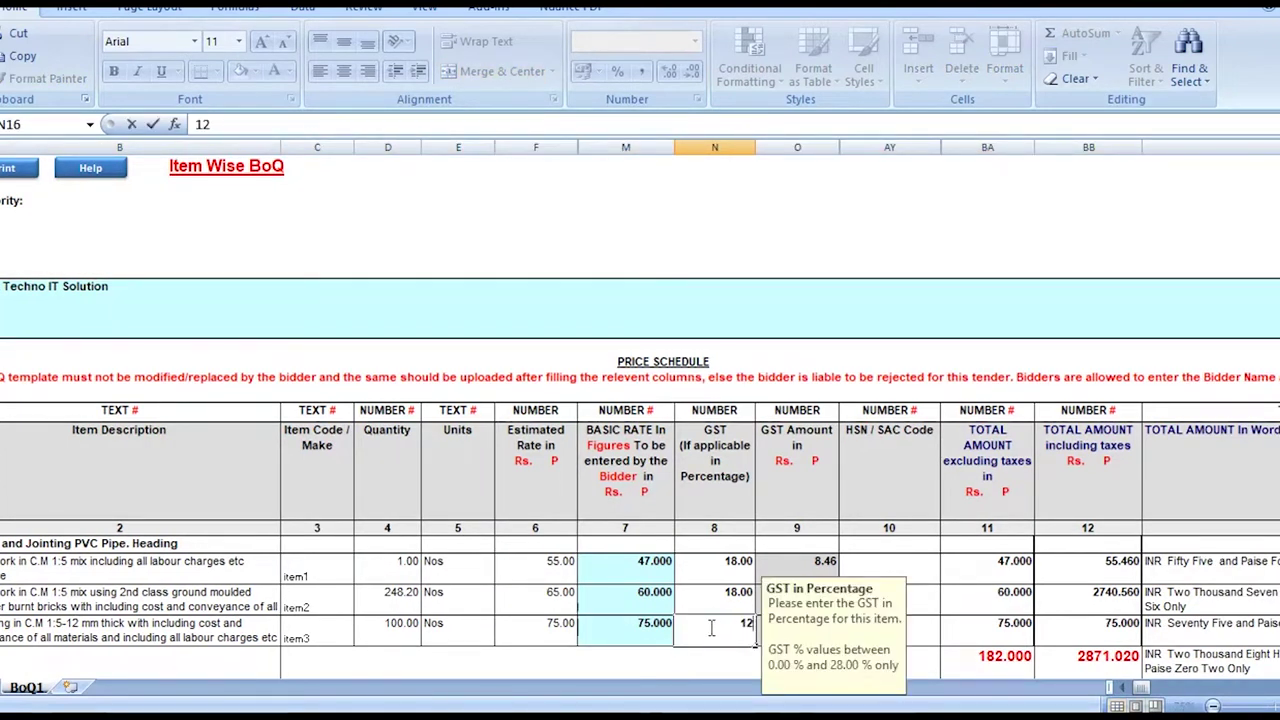
left_click(694, 594)
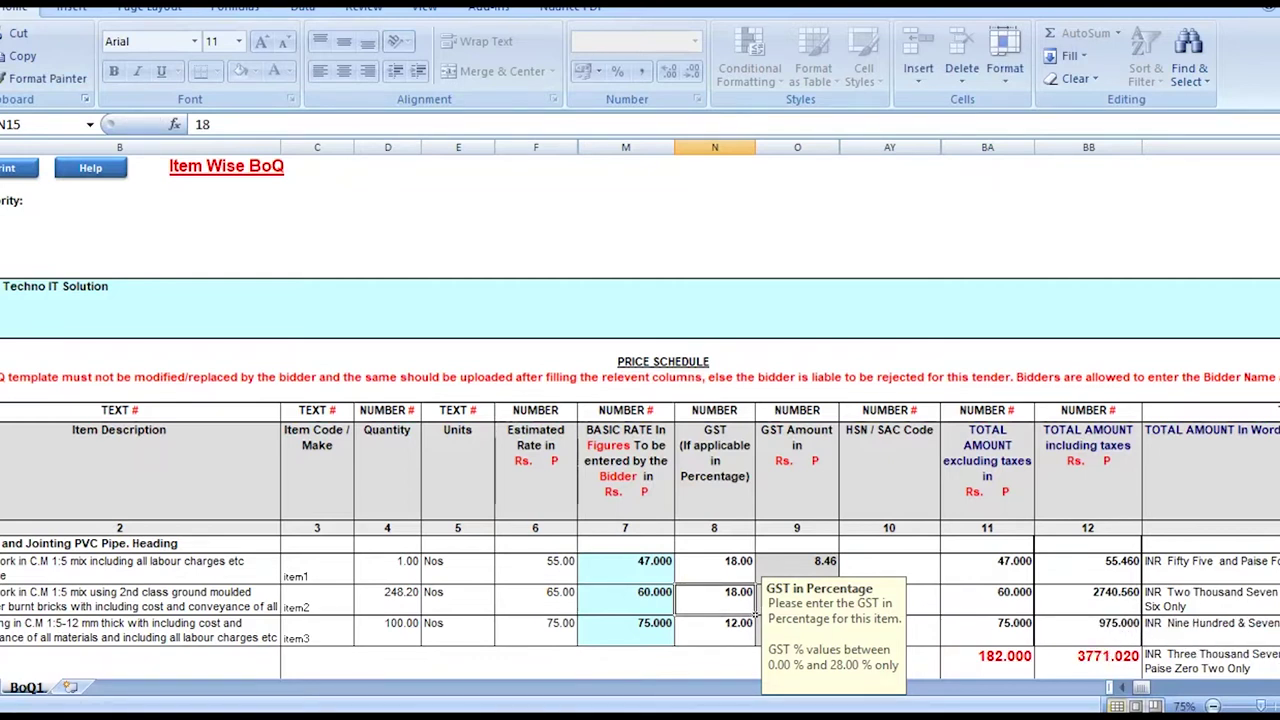
scroll(1106, 627, "down", 1)
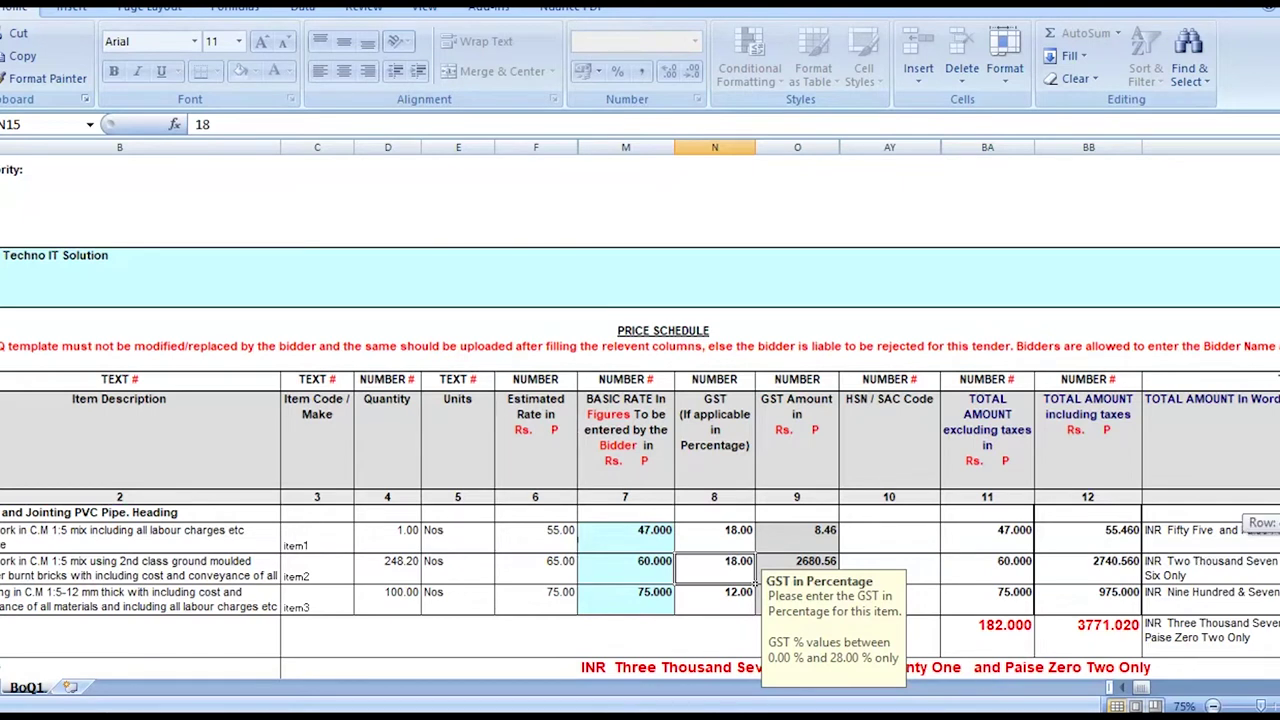
scroll(686, 574, "up", 1)
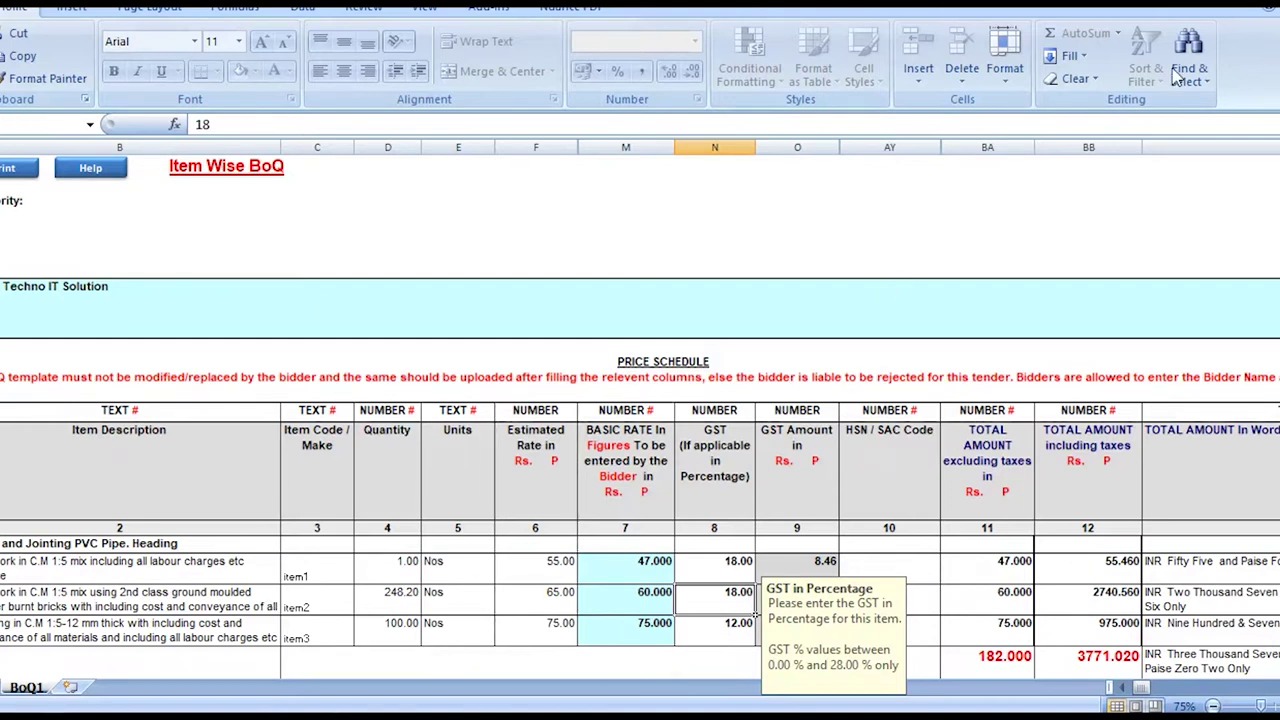
key("ctrl+w")
Step: Close the item-wise workbook without saving, then download and open 1_V3_BOQ_ItemRate_Openfor_H1.xls
left_click(642, 410)
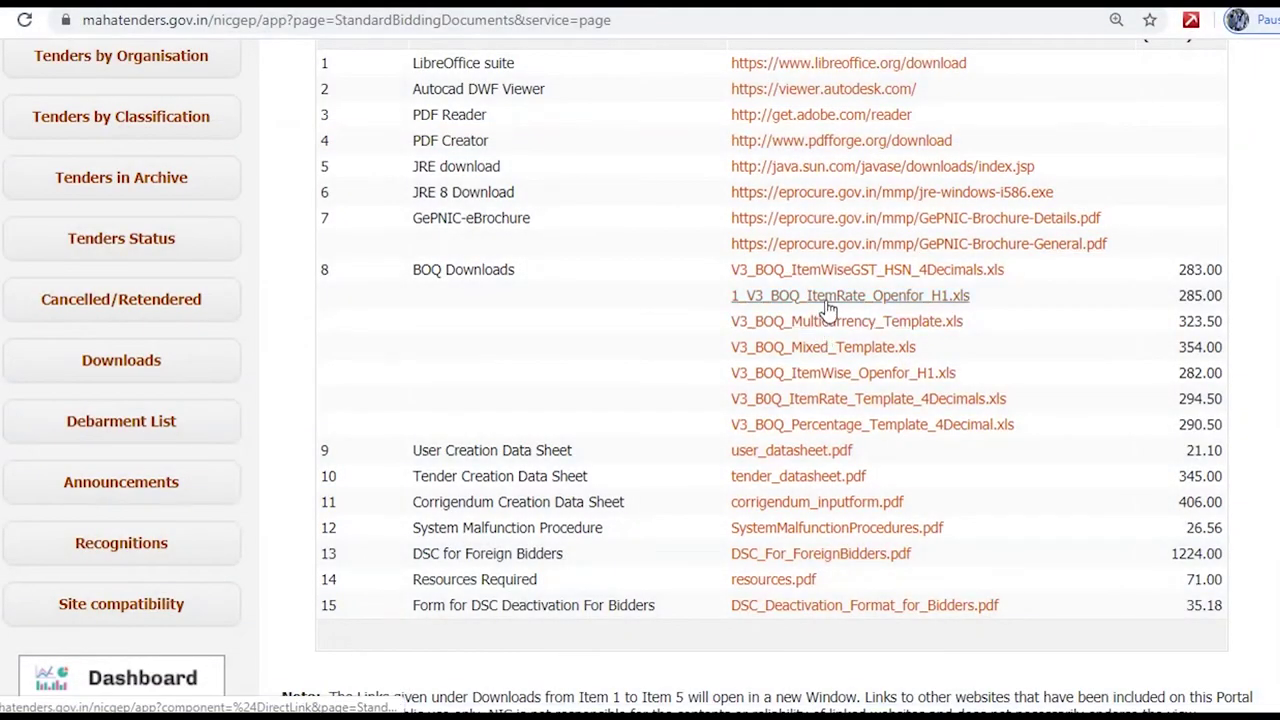
left_click(822, 296)
scroll(455, 421, "up", 1)
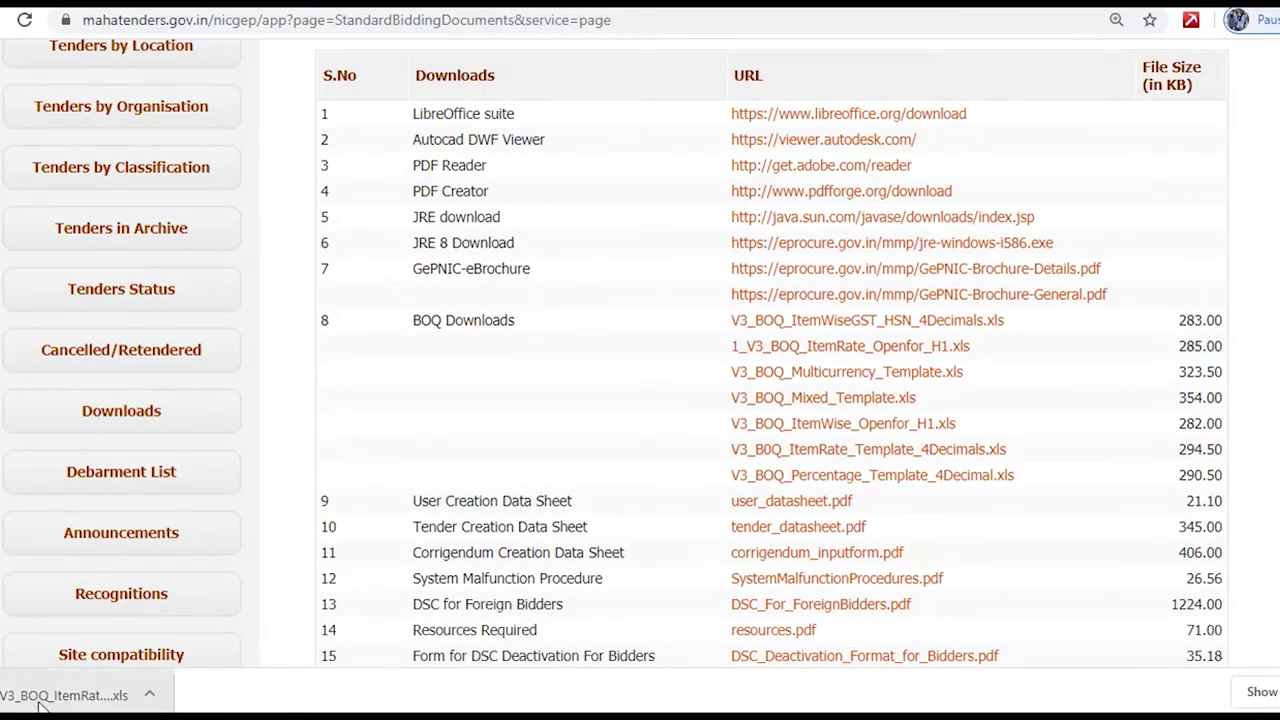
left_click(40, 704)
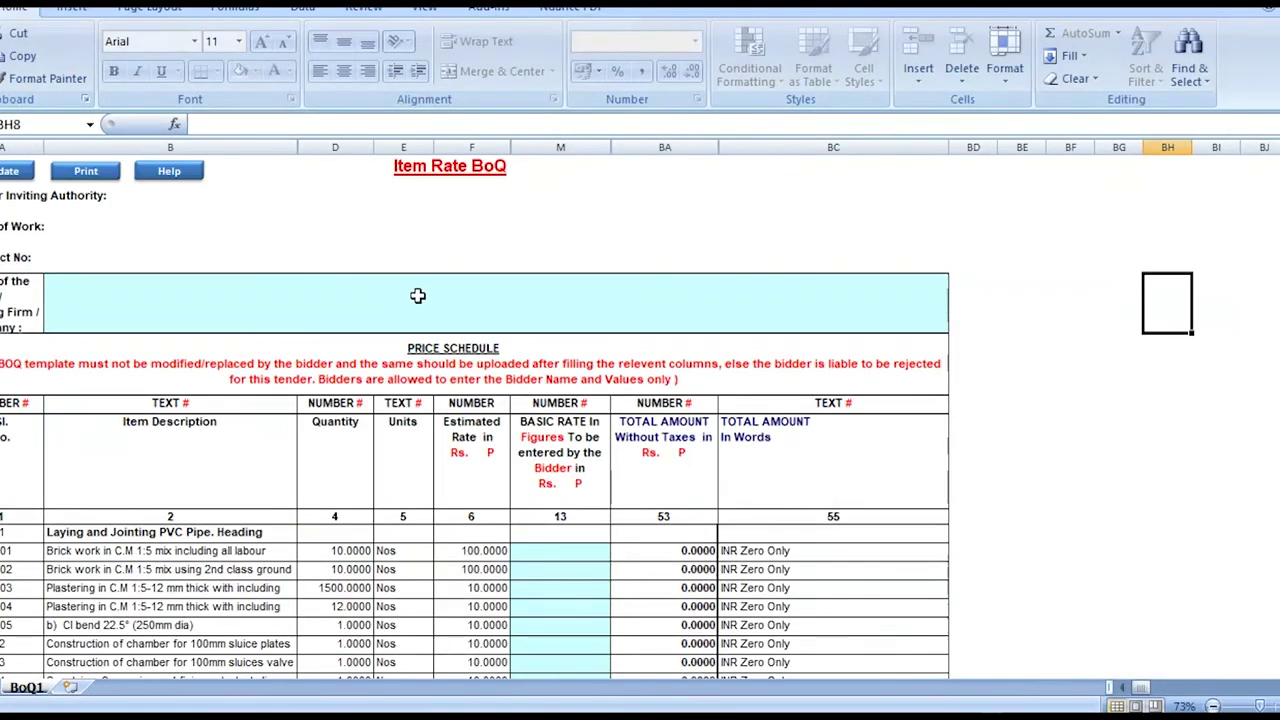
Step: Type the bidder's firm name into merged cell B8, then scroll down to the item rate rows
left_click(416, 295)
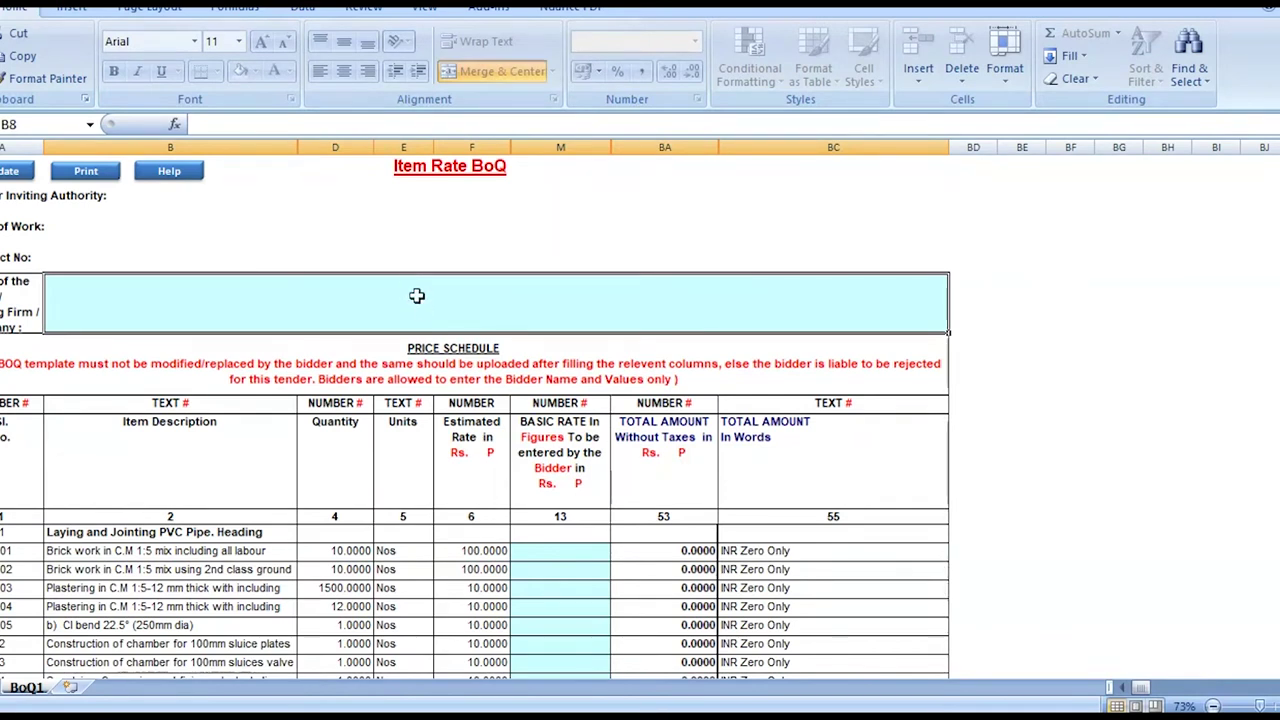
type("Bhagat Techno IT Solution")
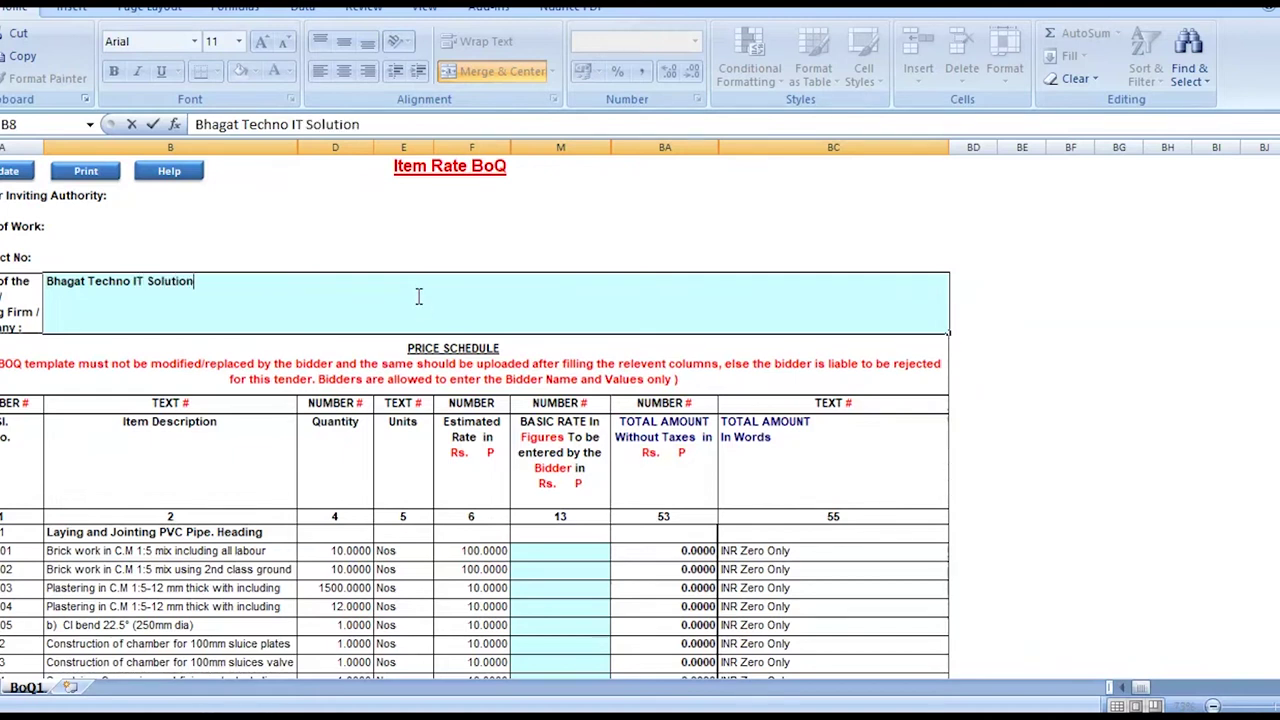
left_click(530, 550)
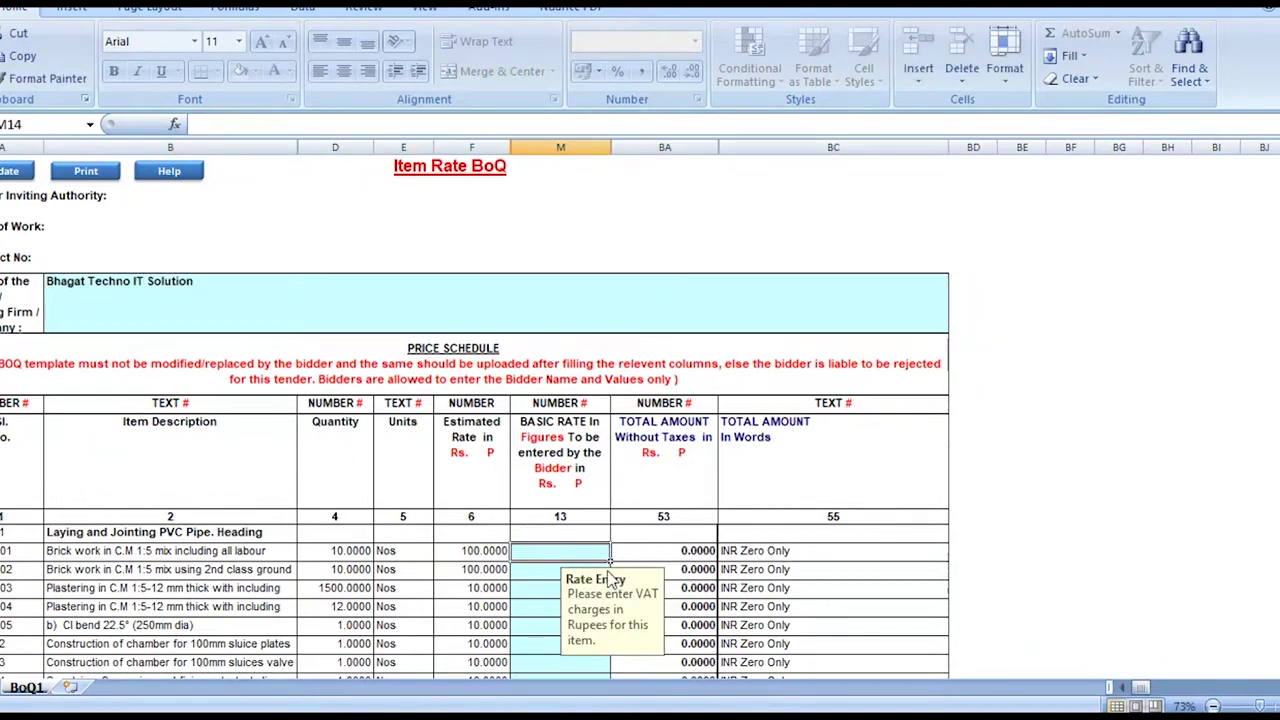
scroll(609, 550, "down", 1)
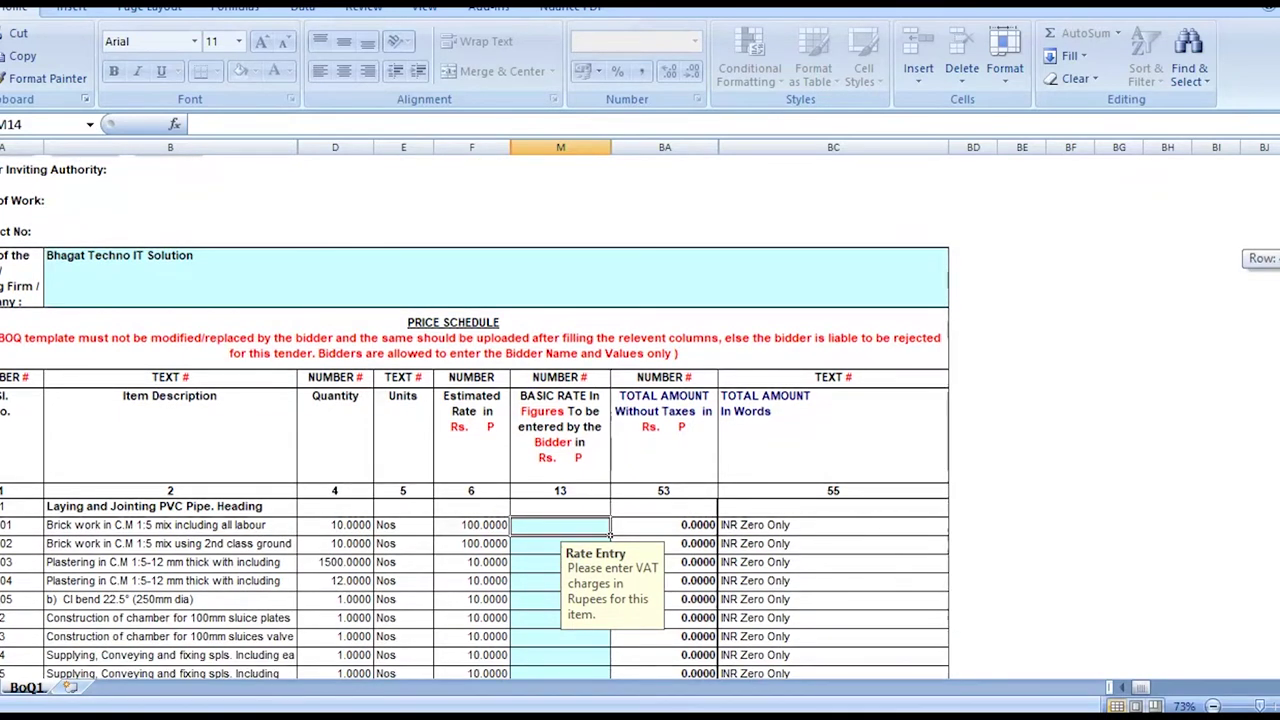
scroll(475, 418, "down", 1)
scroll(475, 418, "down", 2)
scroll(475, 418, "down", 3)
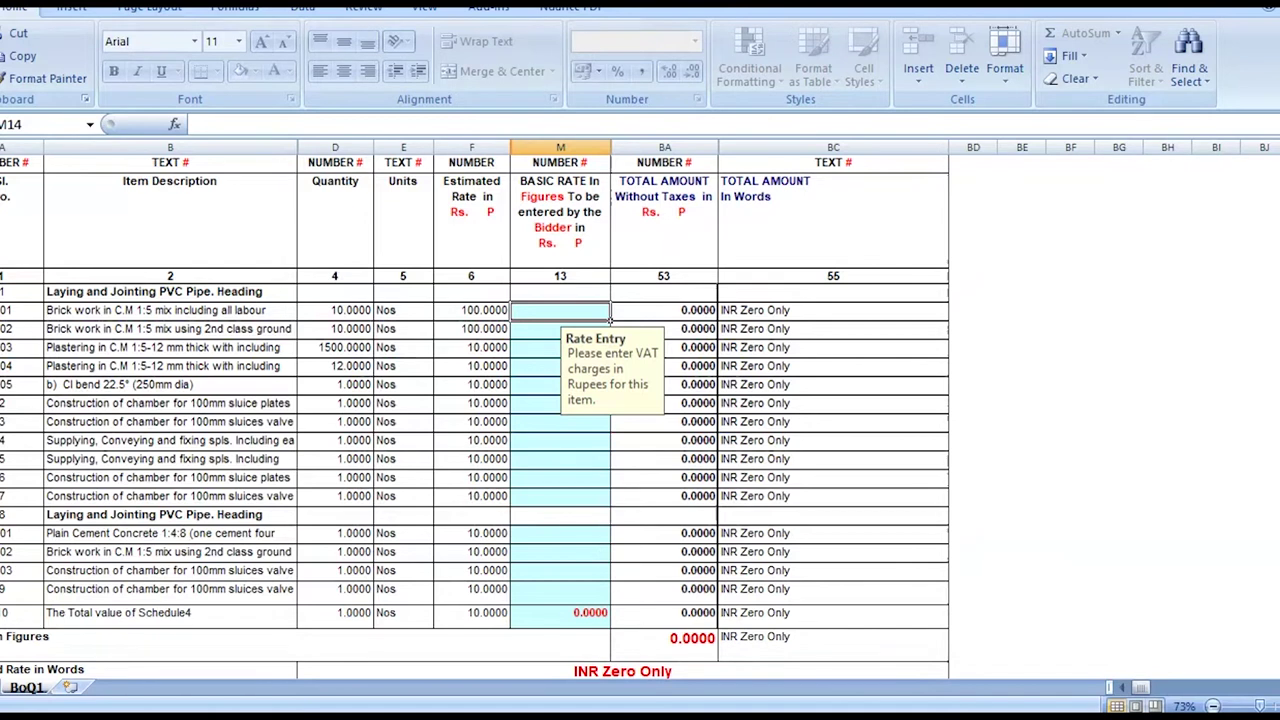
Step: Enter basic rates 45, 56, 45, 567, 465 and 67 for the first items in column M
type("45")
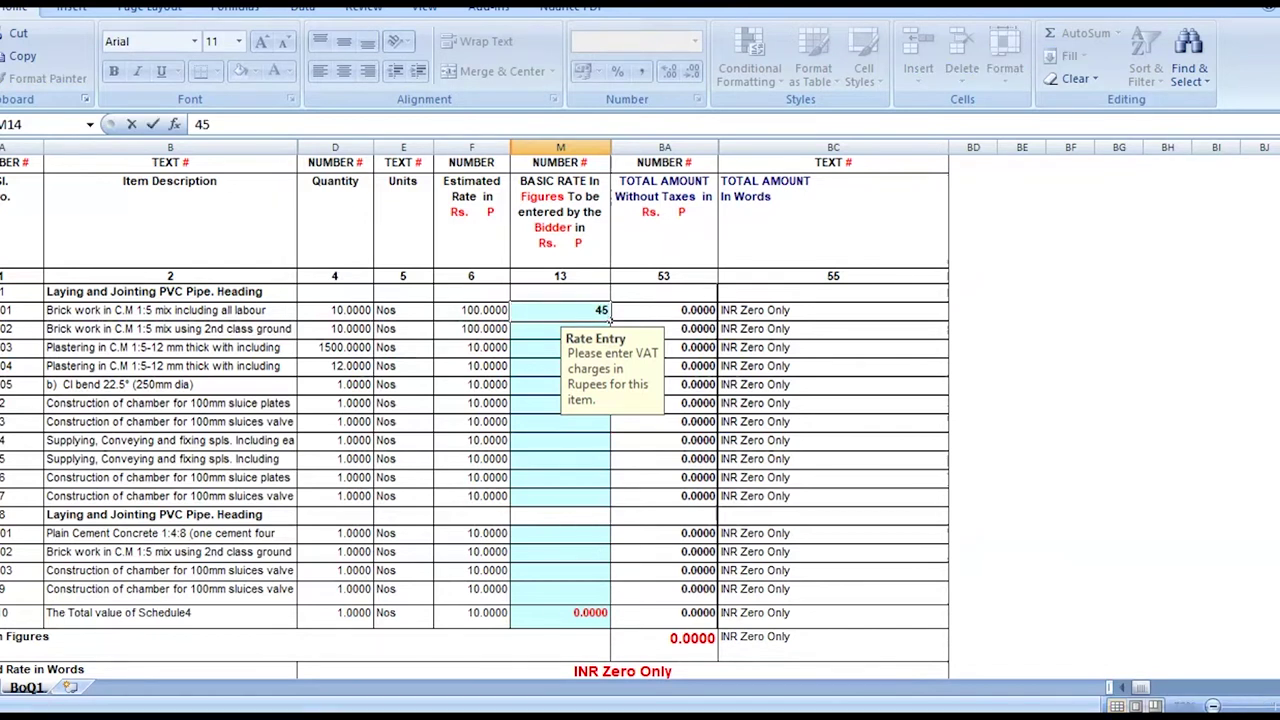
key("Return")
type("56")
key("Return")
type("45")
key("Return")
type("567")
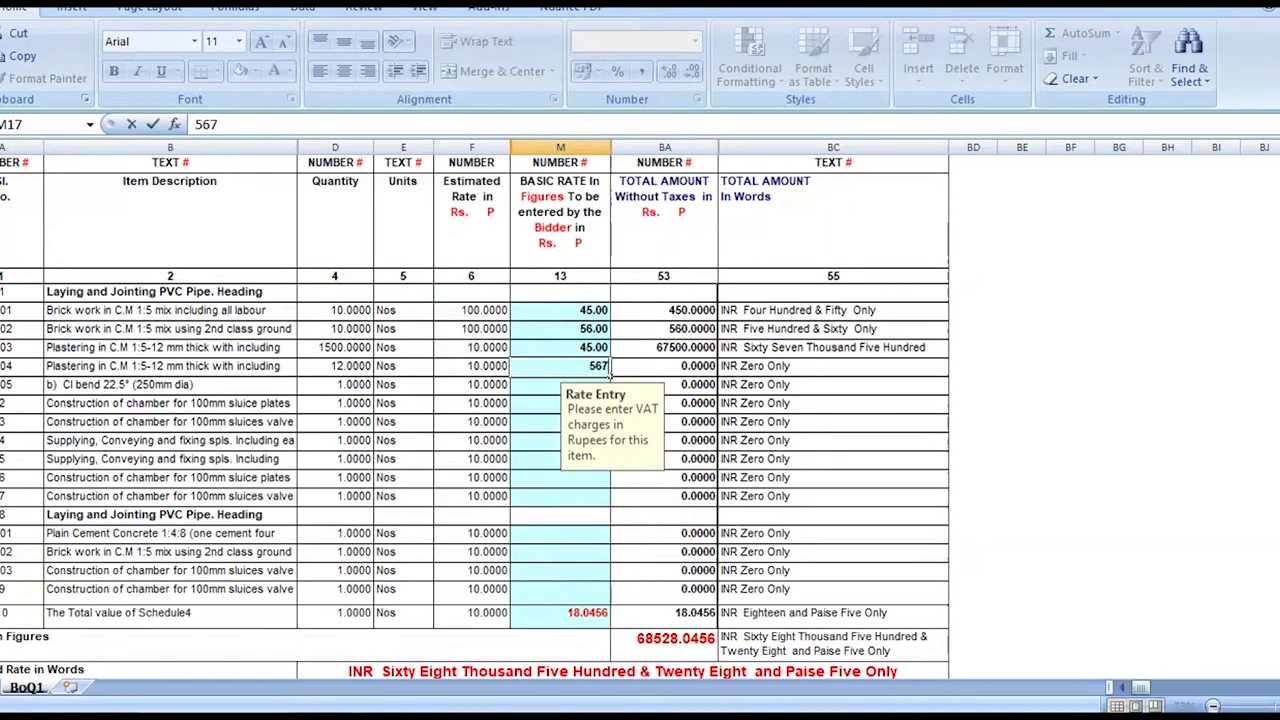
key("Return")
type("465")
key("Return")
key("Return")
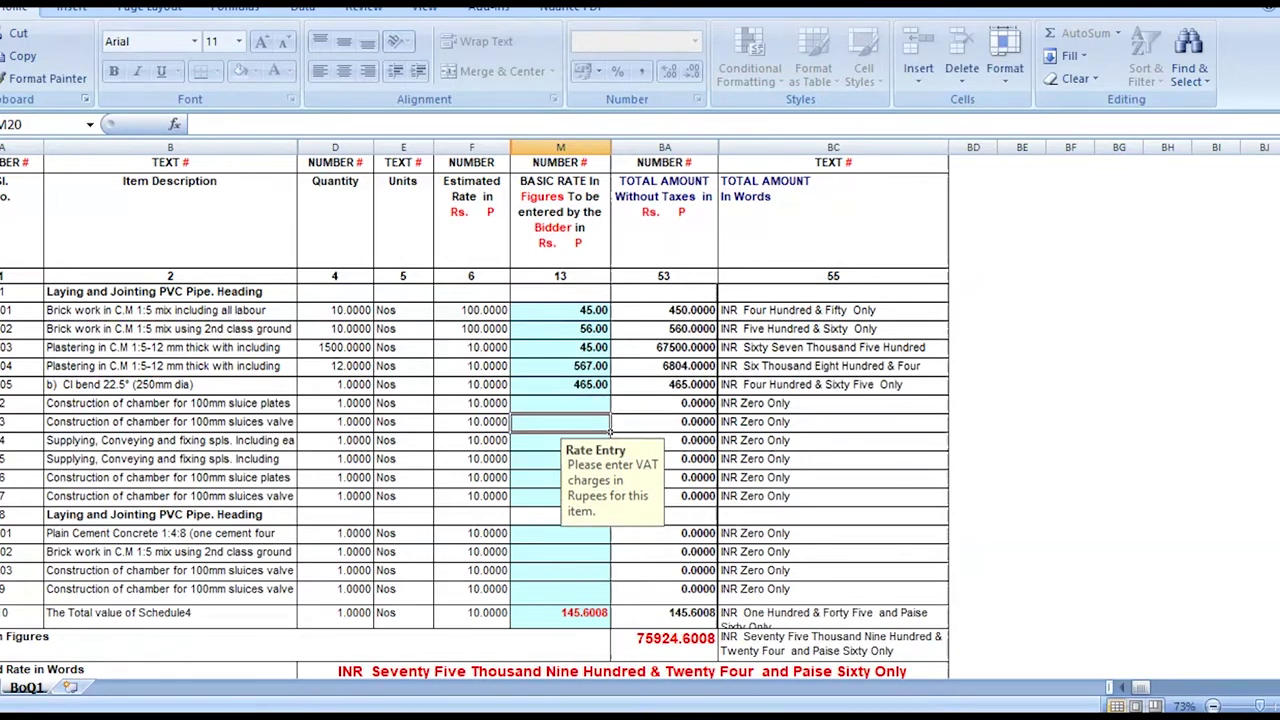
key("Up")
type("67")
key("Return")
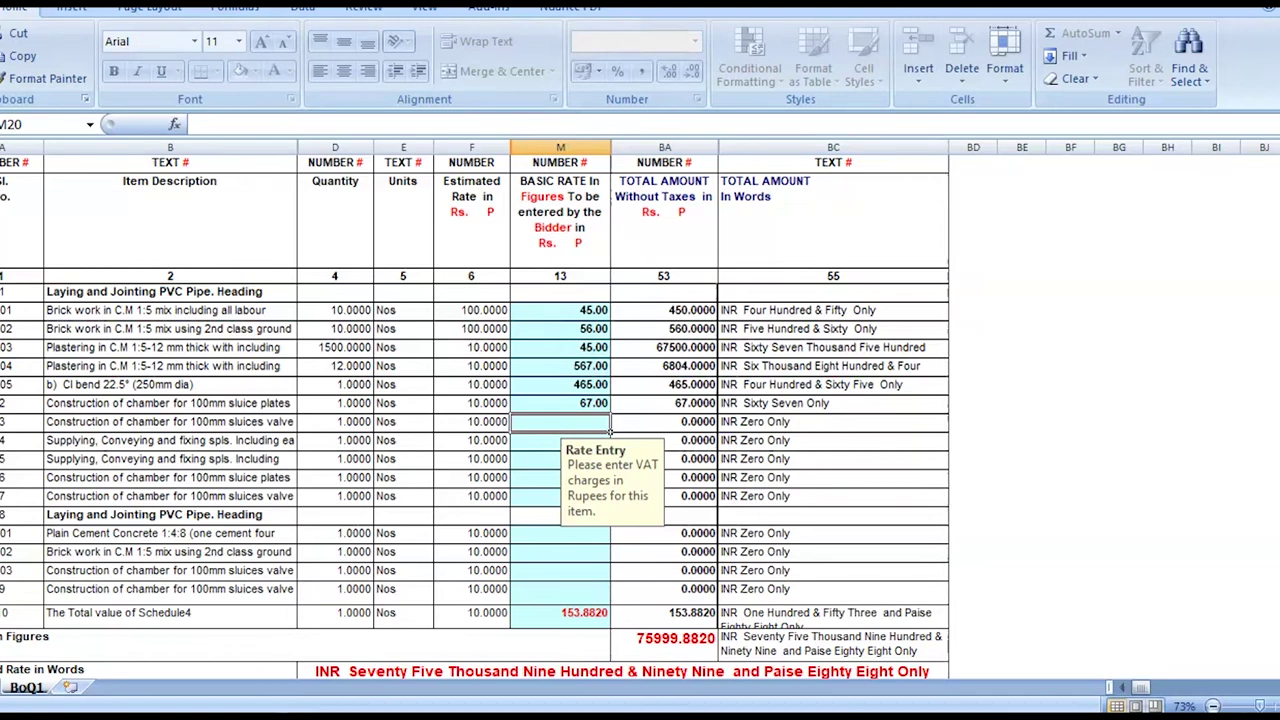
Step: Continue with rates 56, 98 and 67, correct a 0 entry to 76, and add 45
type("56")
key("Return")
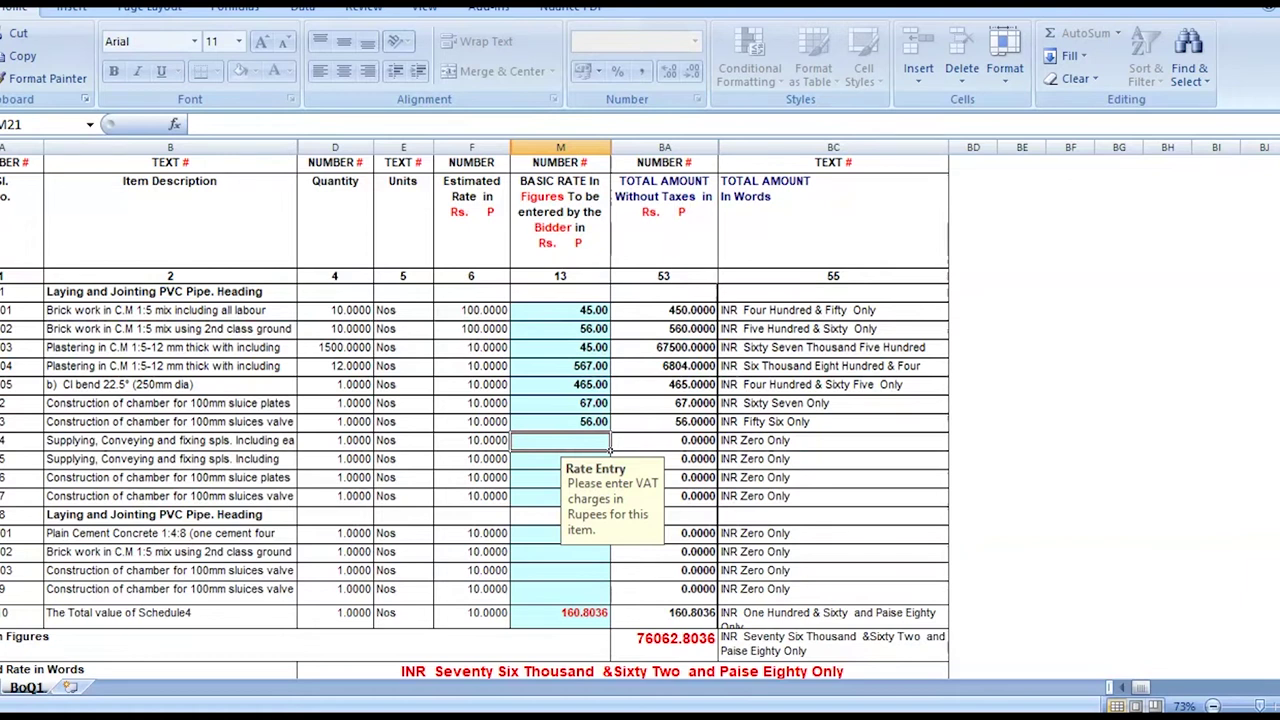
type("98")
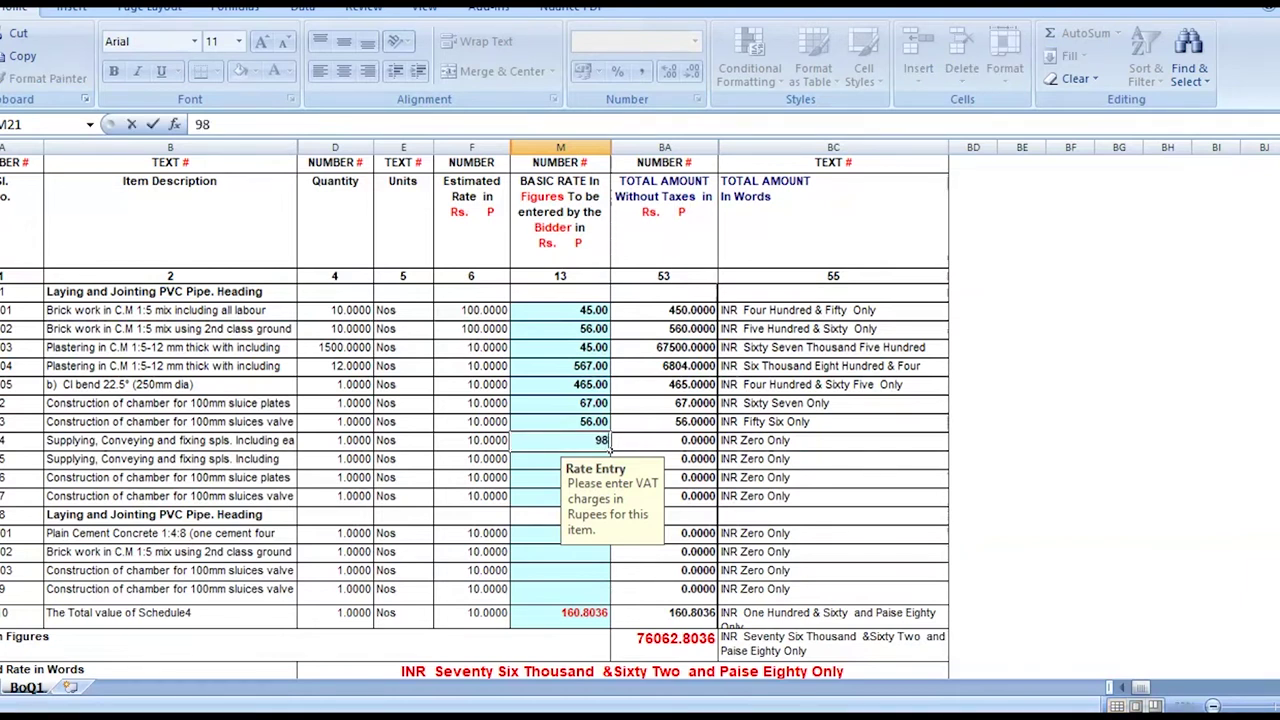
key("Return")
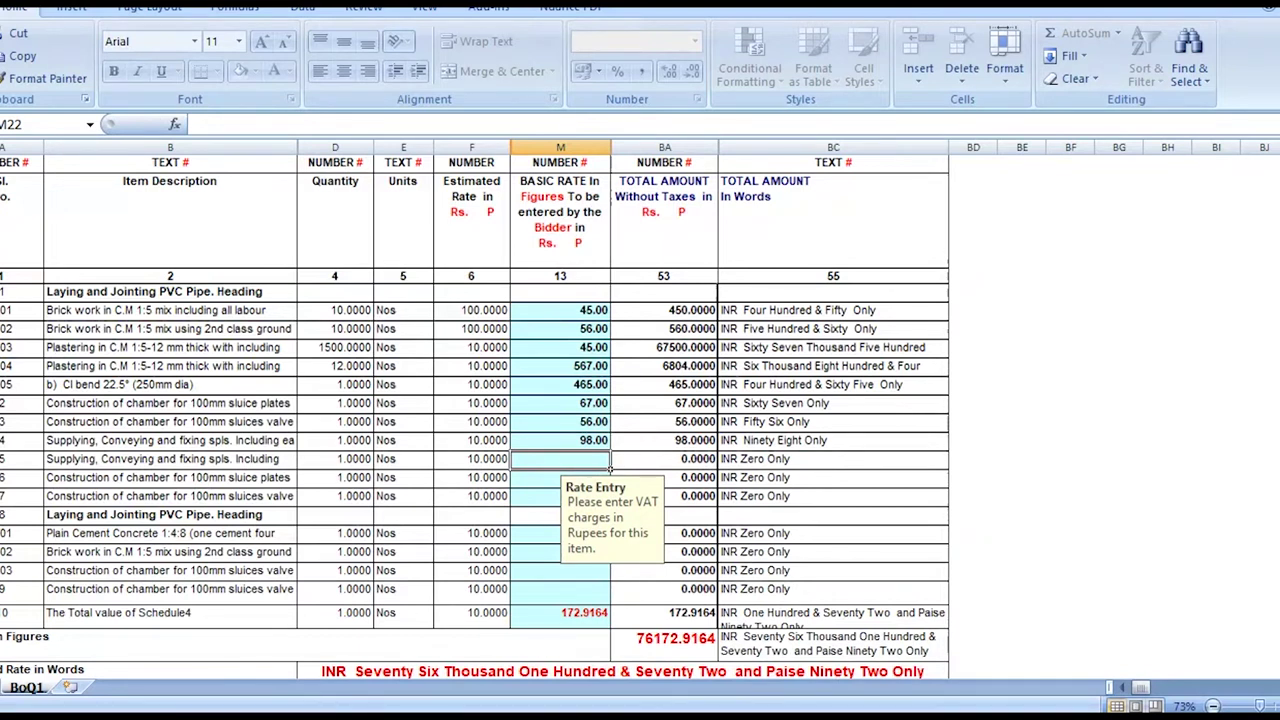
type("67")
key("Return")
type("0")
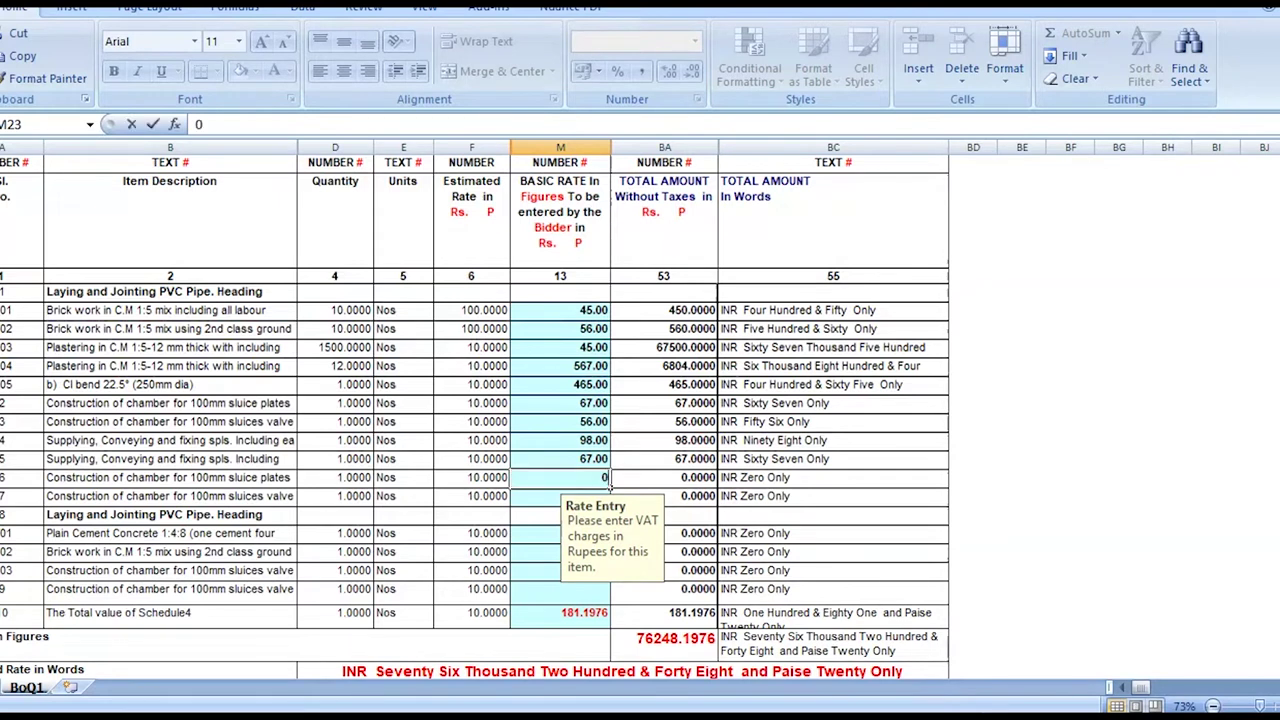
key("Return")
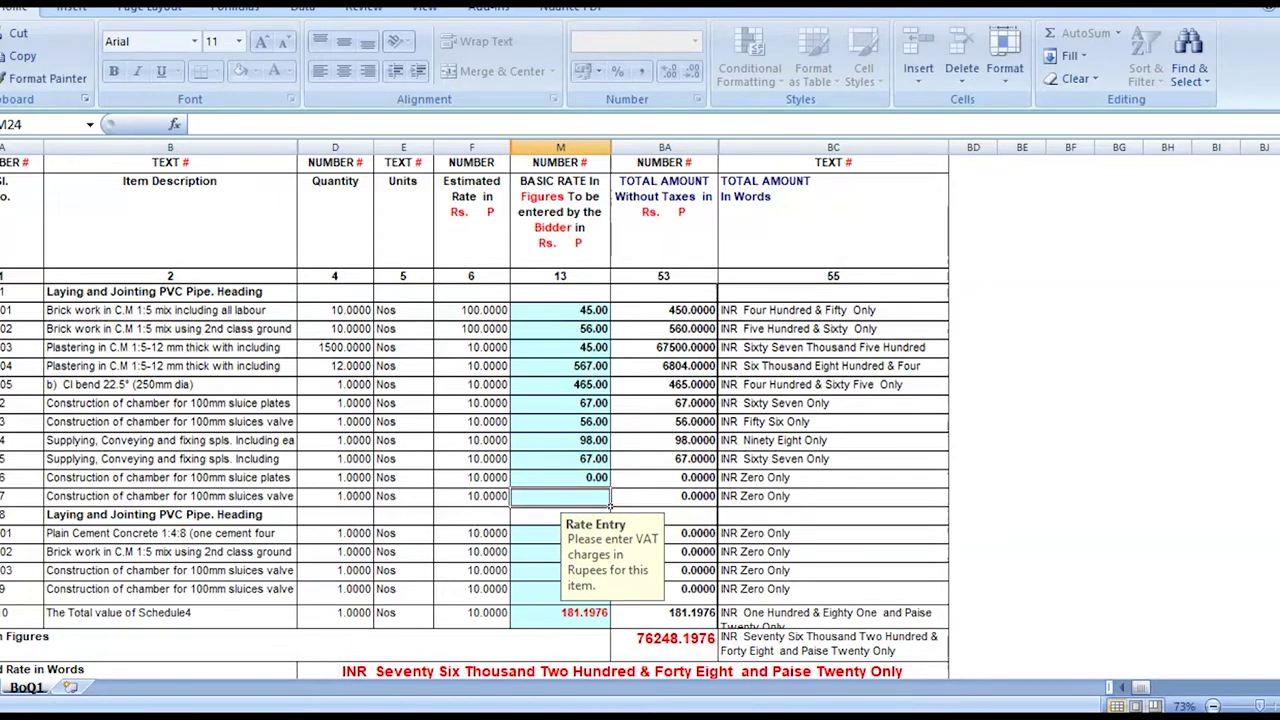
left_click(600, 480)
type("76")
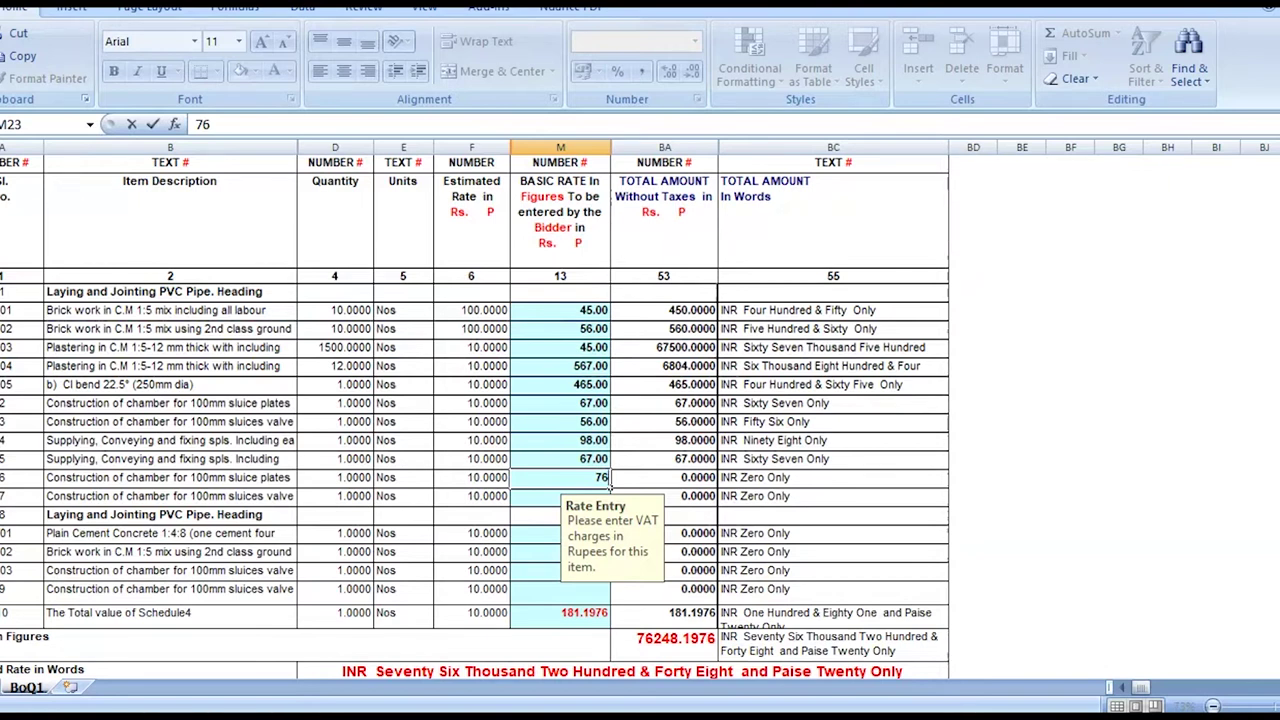
key("Return")
type("45")
key("Return")
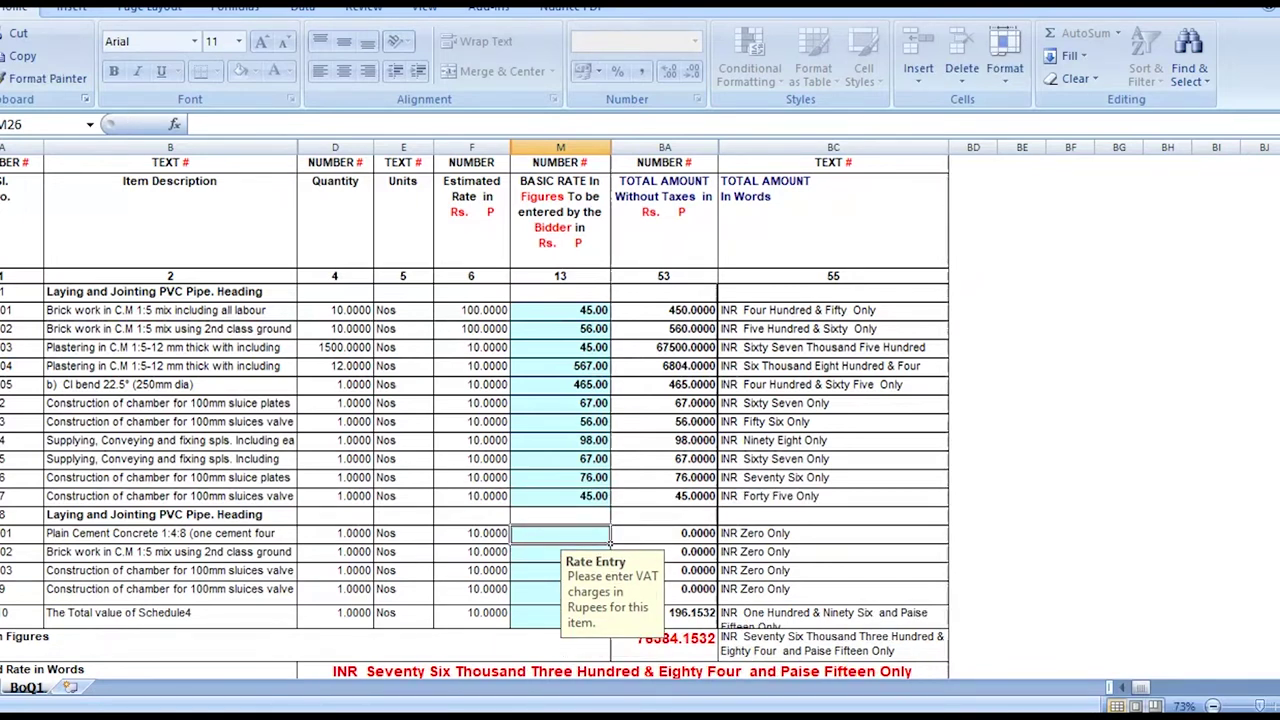
Step: Enter rates 45, 34 and 0 under the second heading, check the 76472.9176 total, and save
type("45")
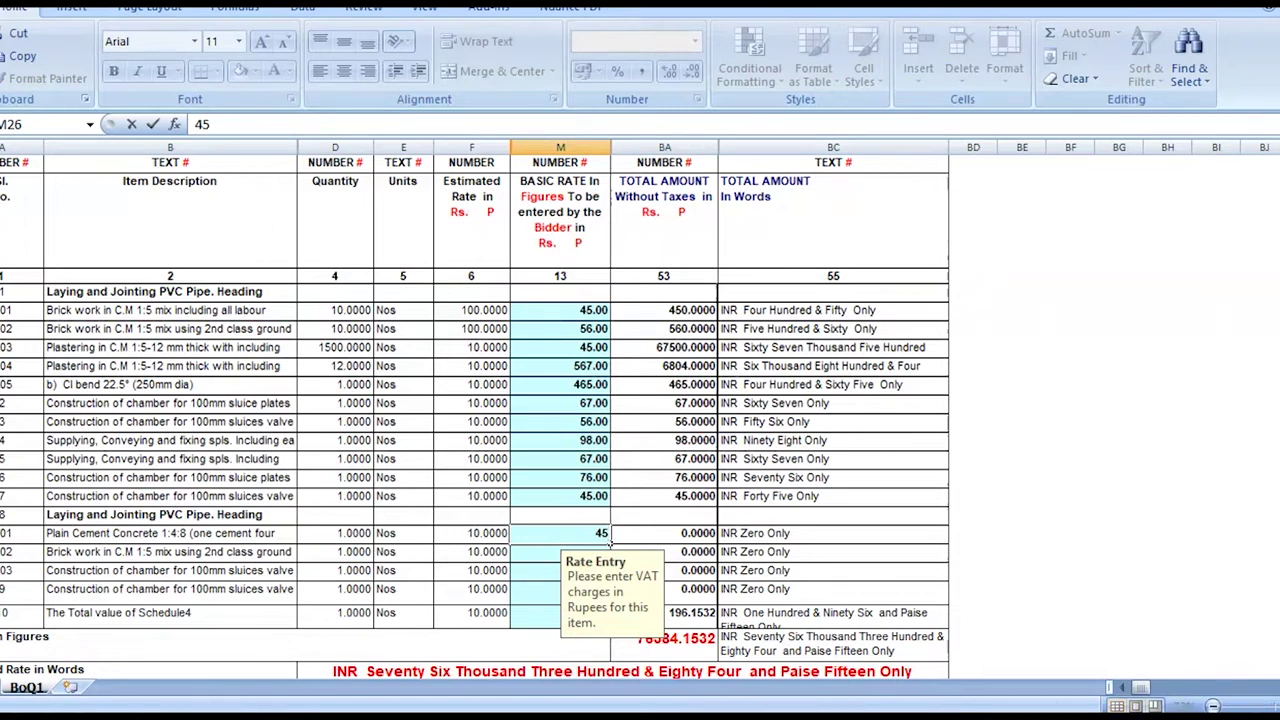
key("Return")
type("34")
key("Return")
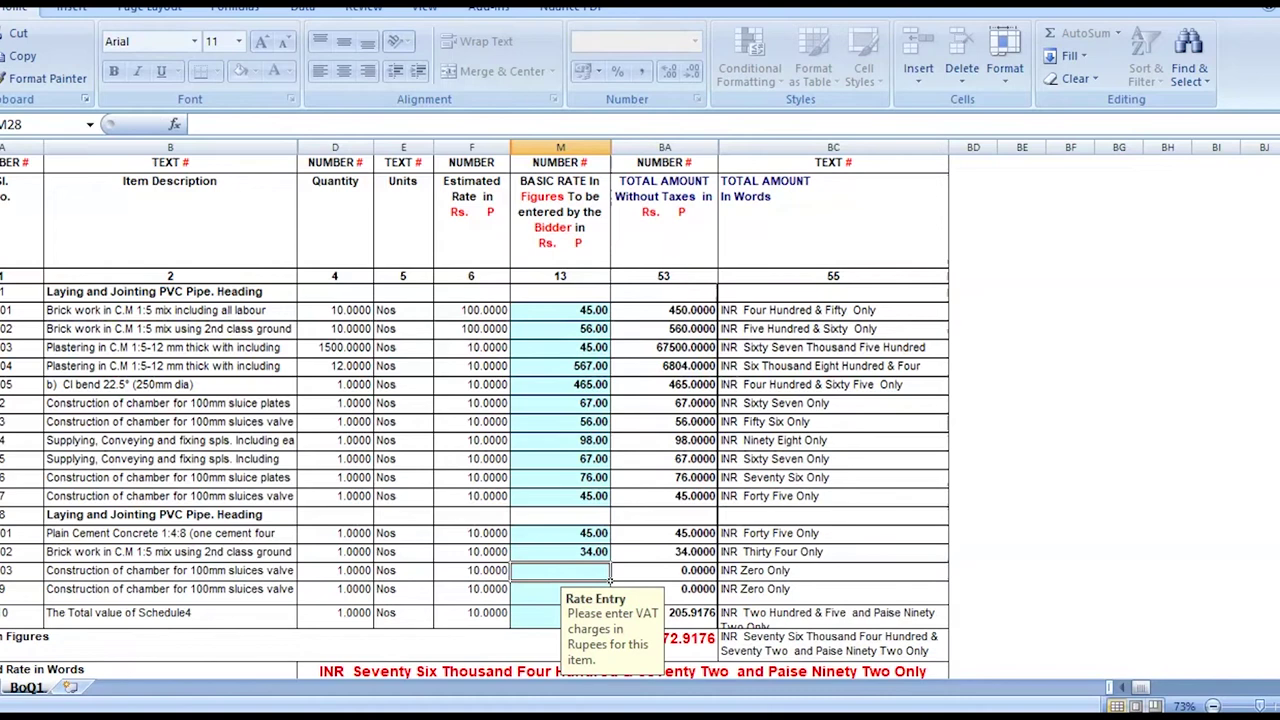
type("0.00")
key("Return")
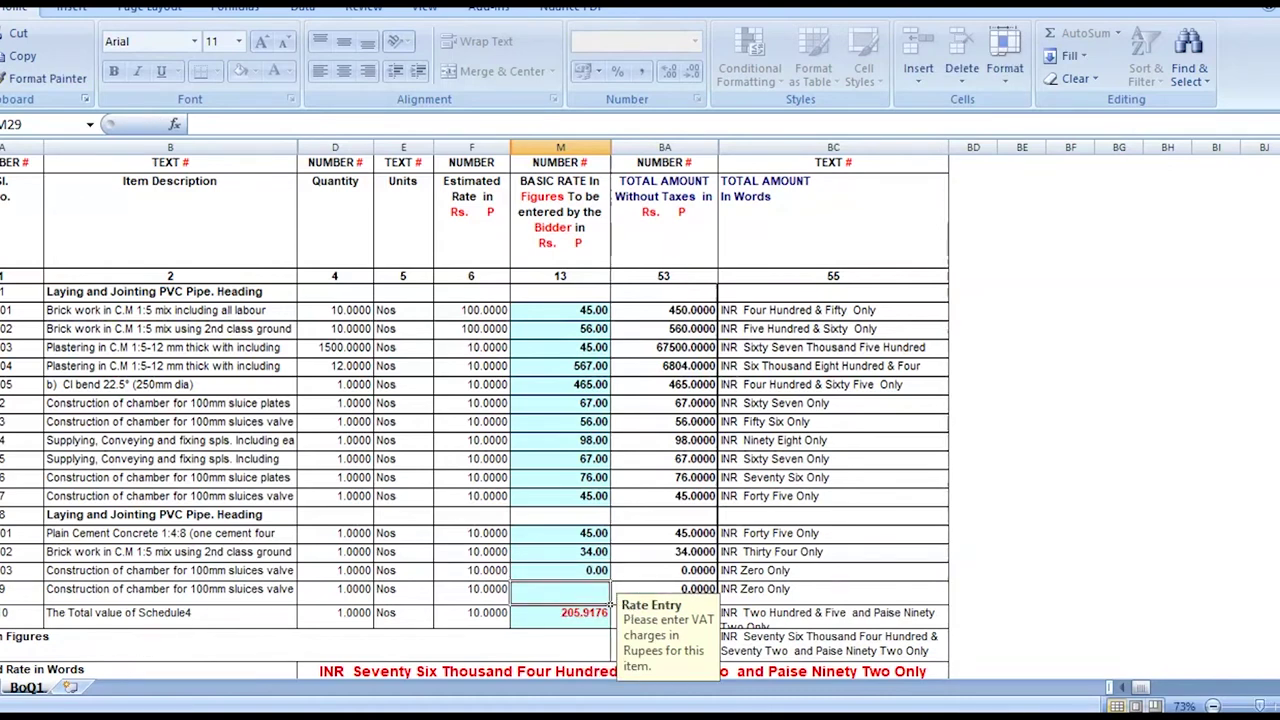
key("Return")
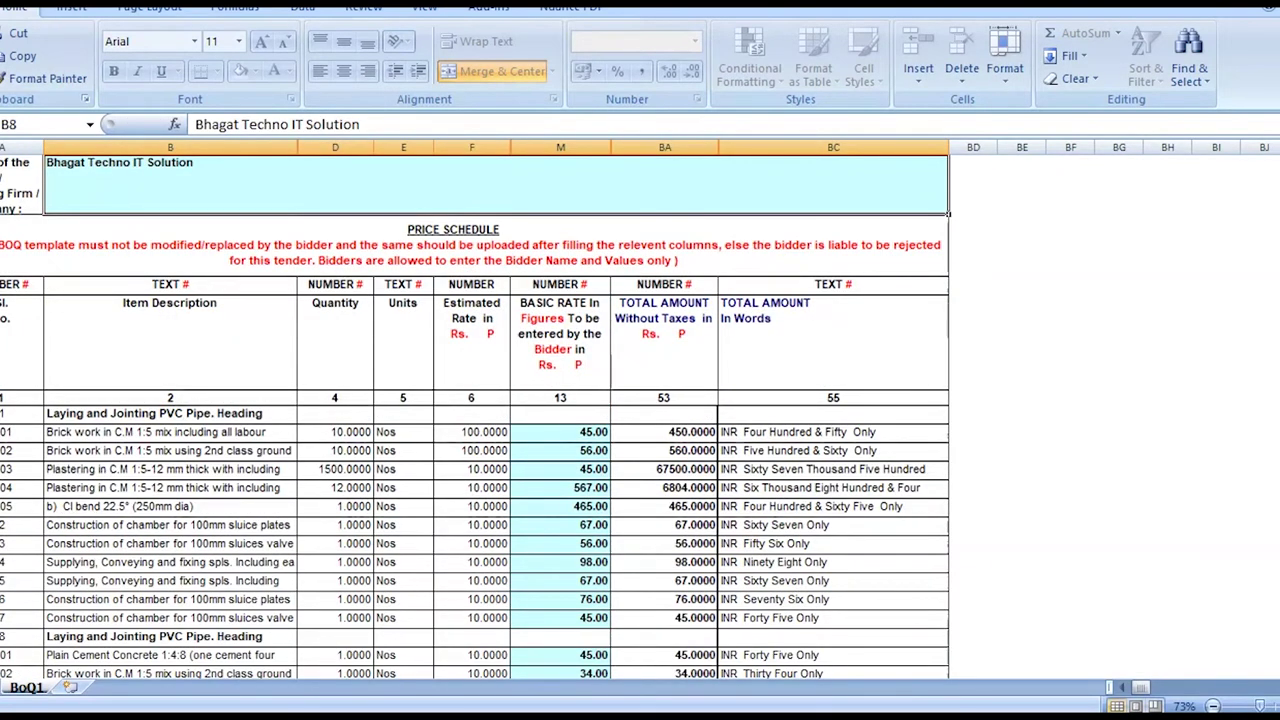
scroll(475, 430, "down", 2)
scroll(475, 430, "down", 1)
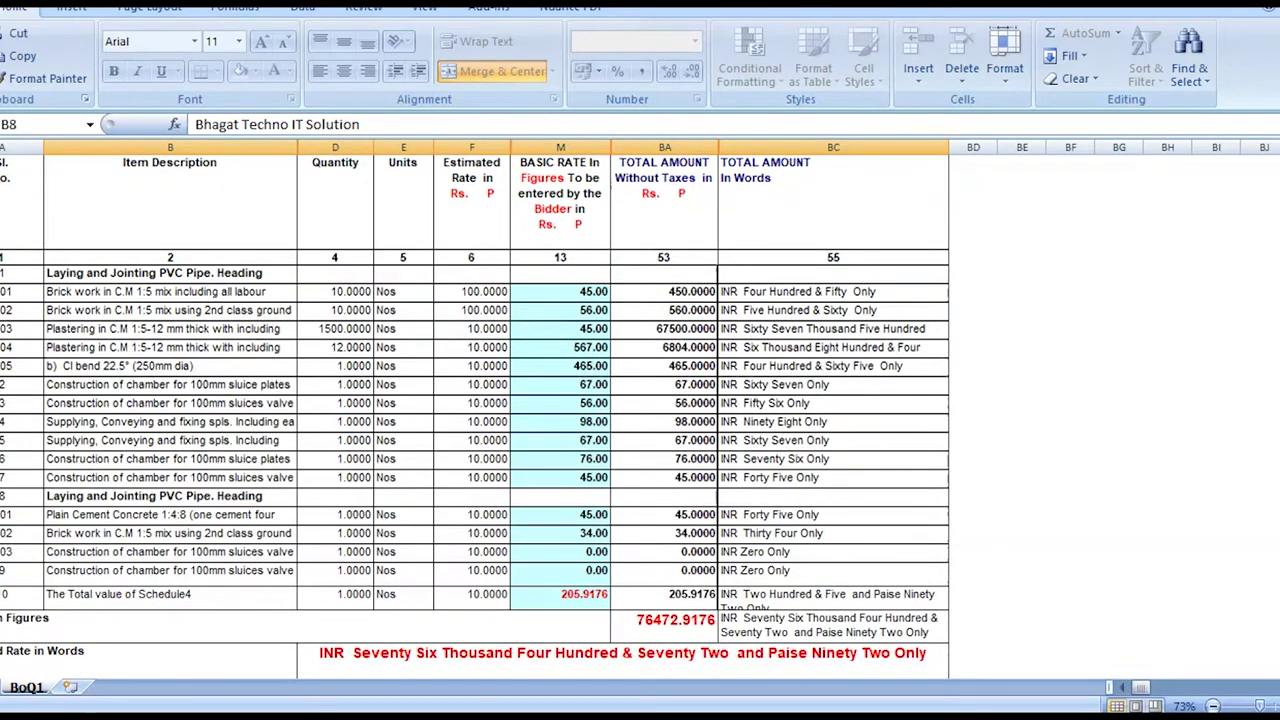
scroll(475, 400, "up", 3)
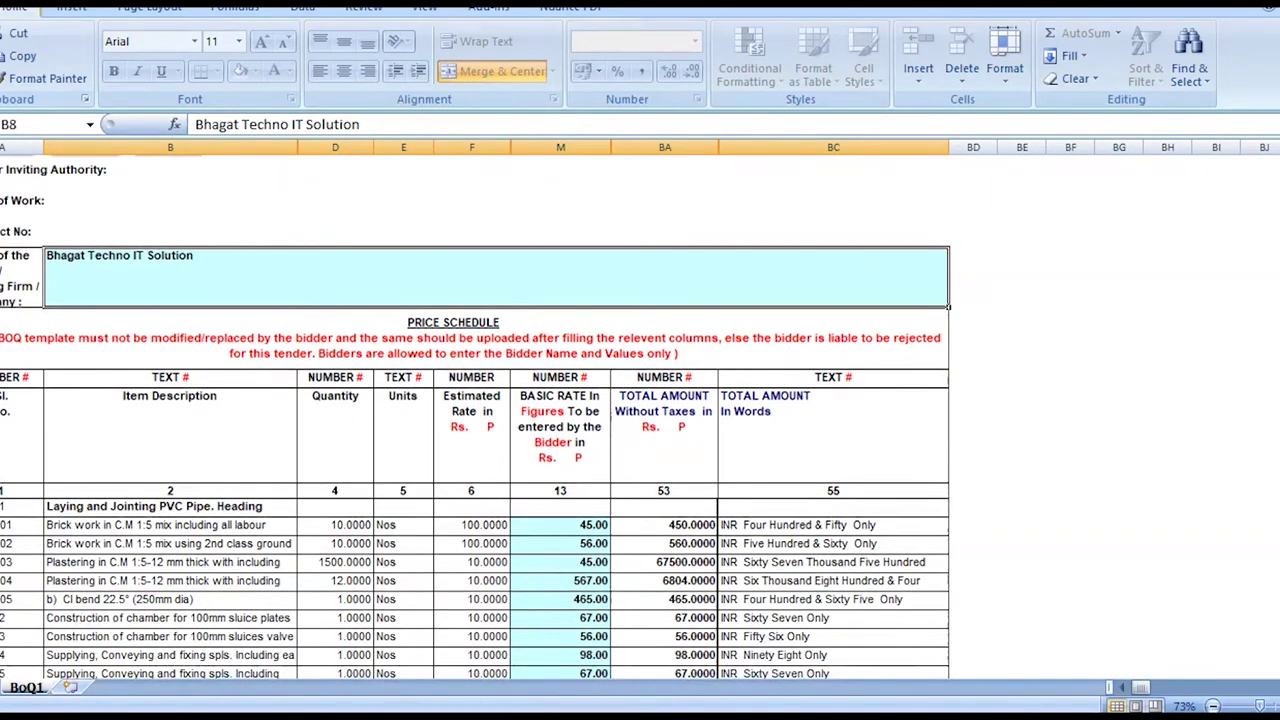
key("ctrl+s")
Step: Replace item 1.02's rate of 56 with 0 after the blank-rate save triggers BoQ validation errors
left_click(722, 491)
left_click(580, 543)
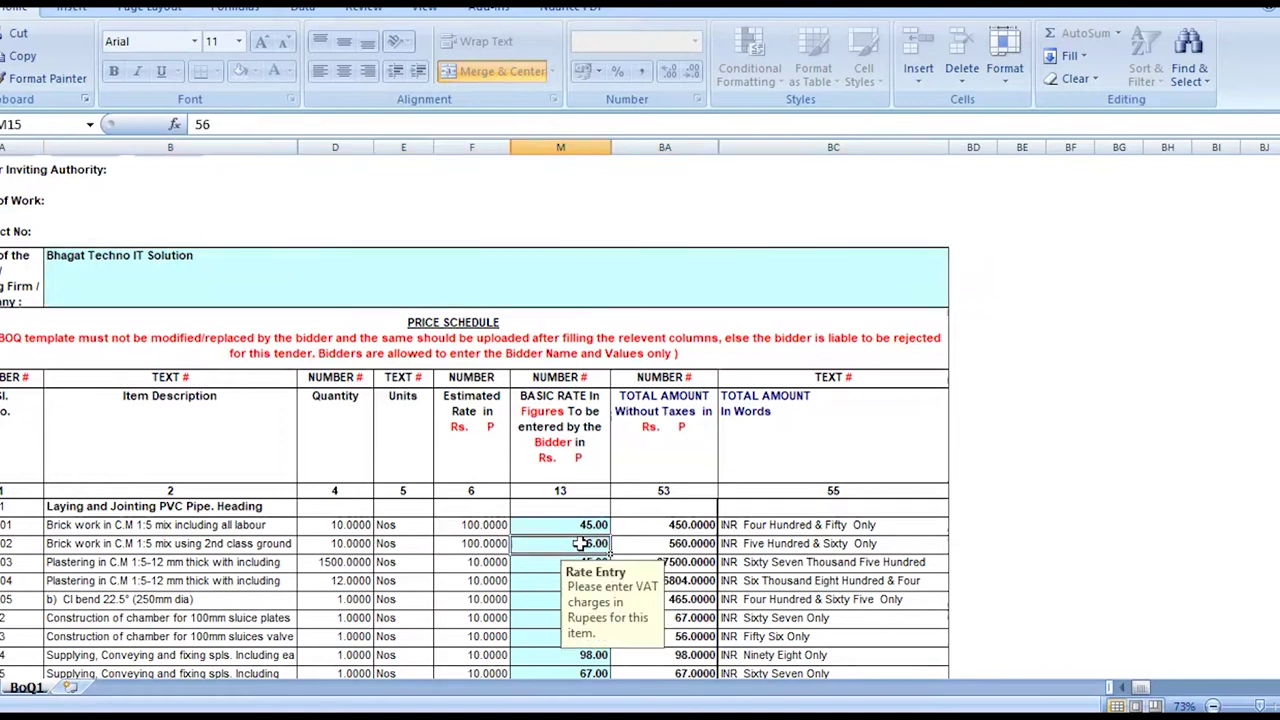
key("Delete")
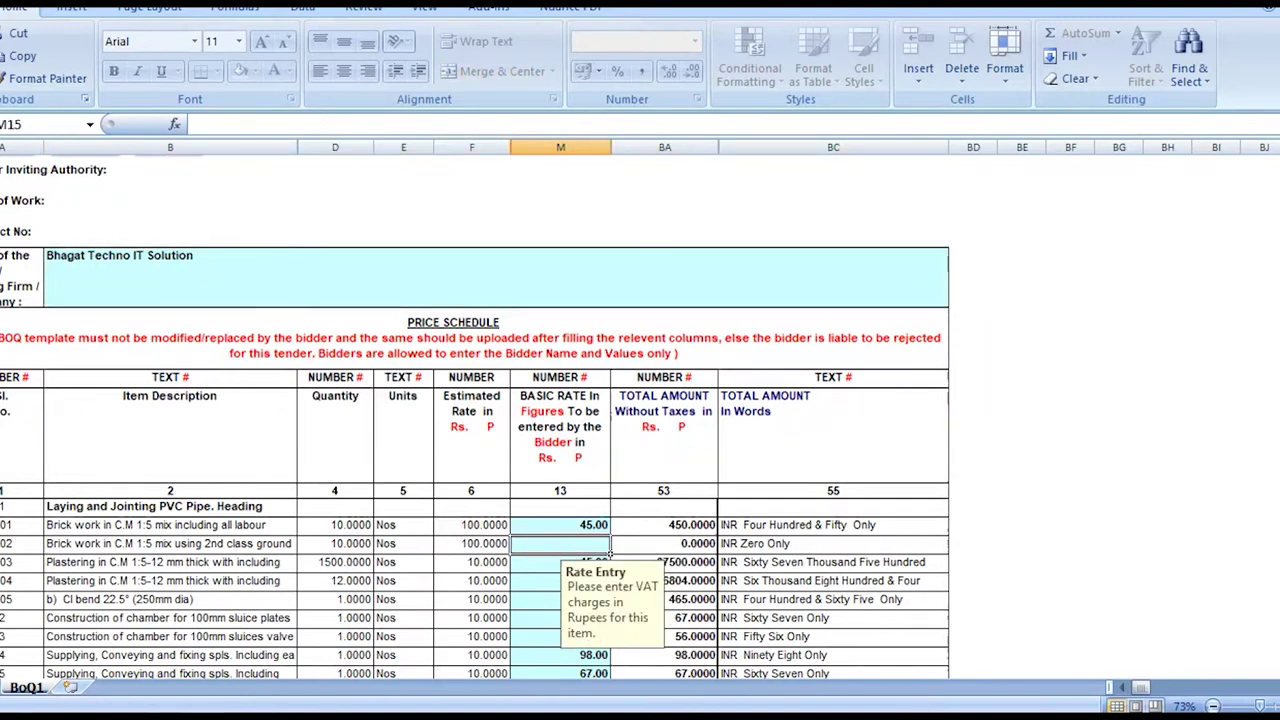
key("Return")
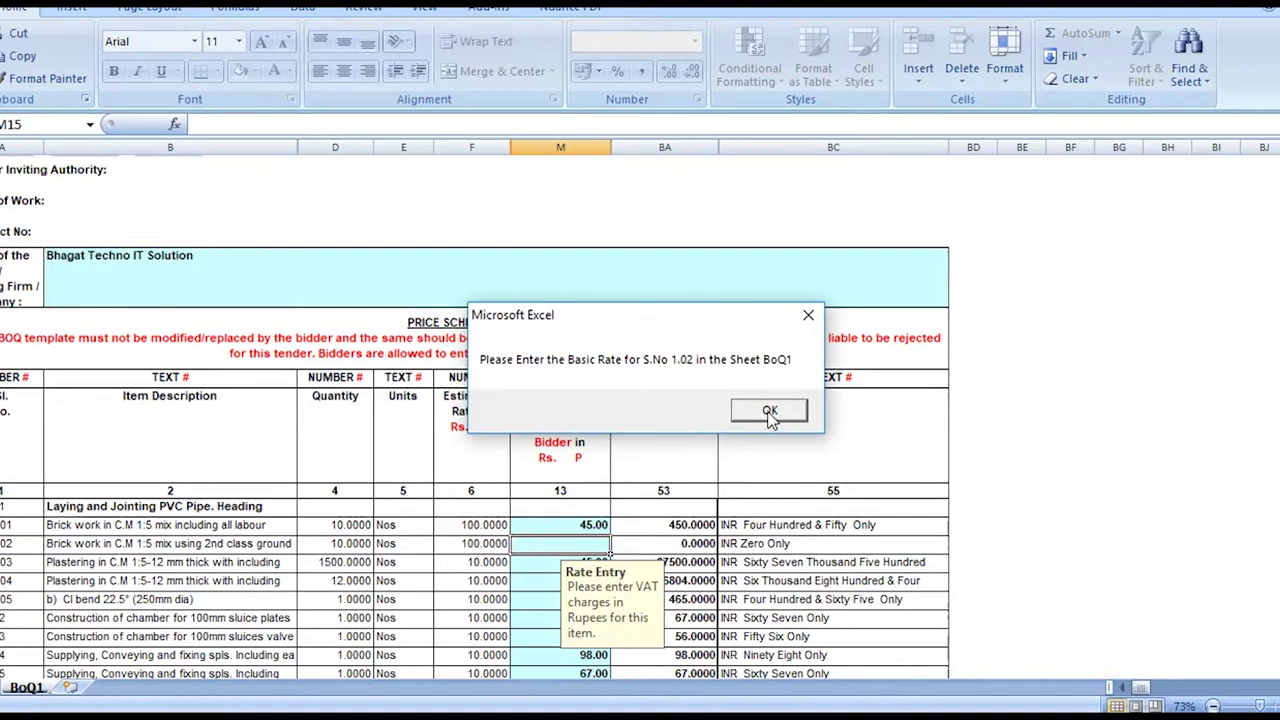
left_click(770, 413)
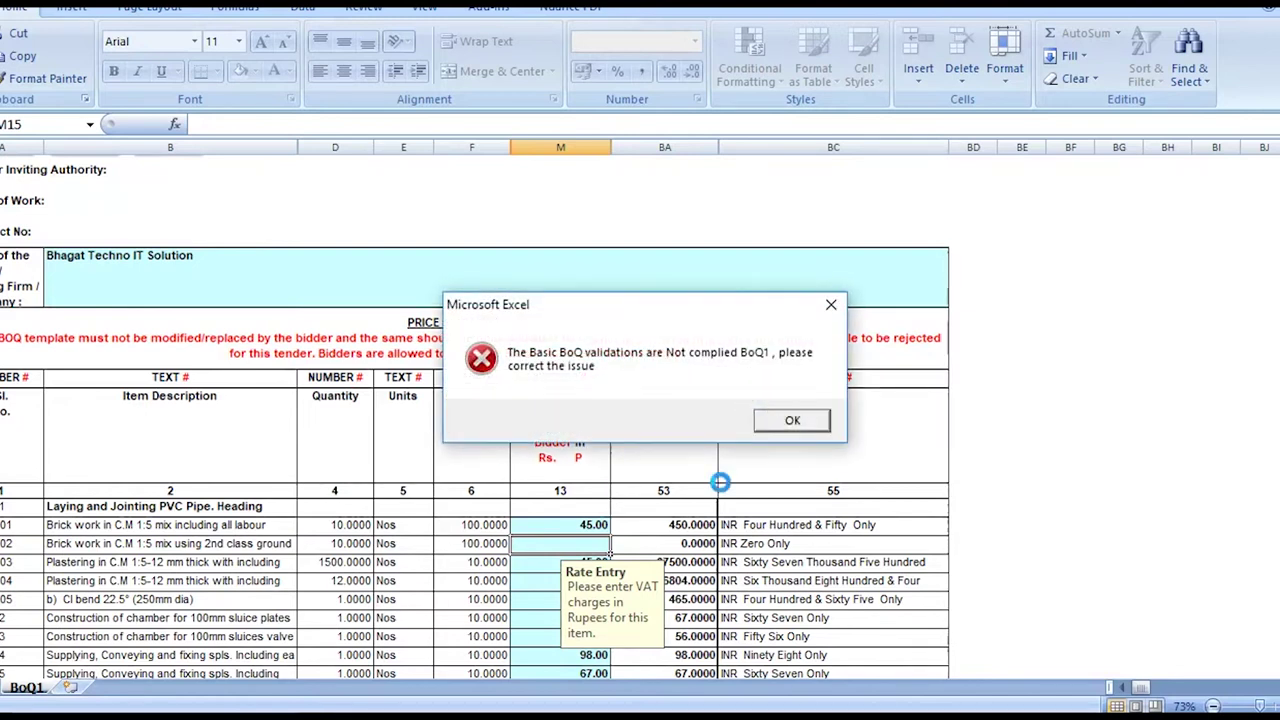
left_click(788, 422)
left_click(815, 490)
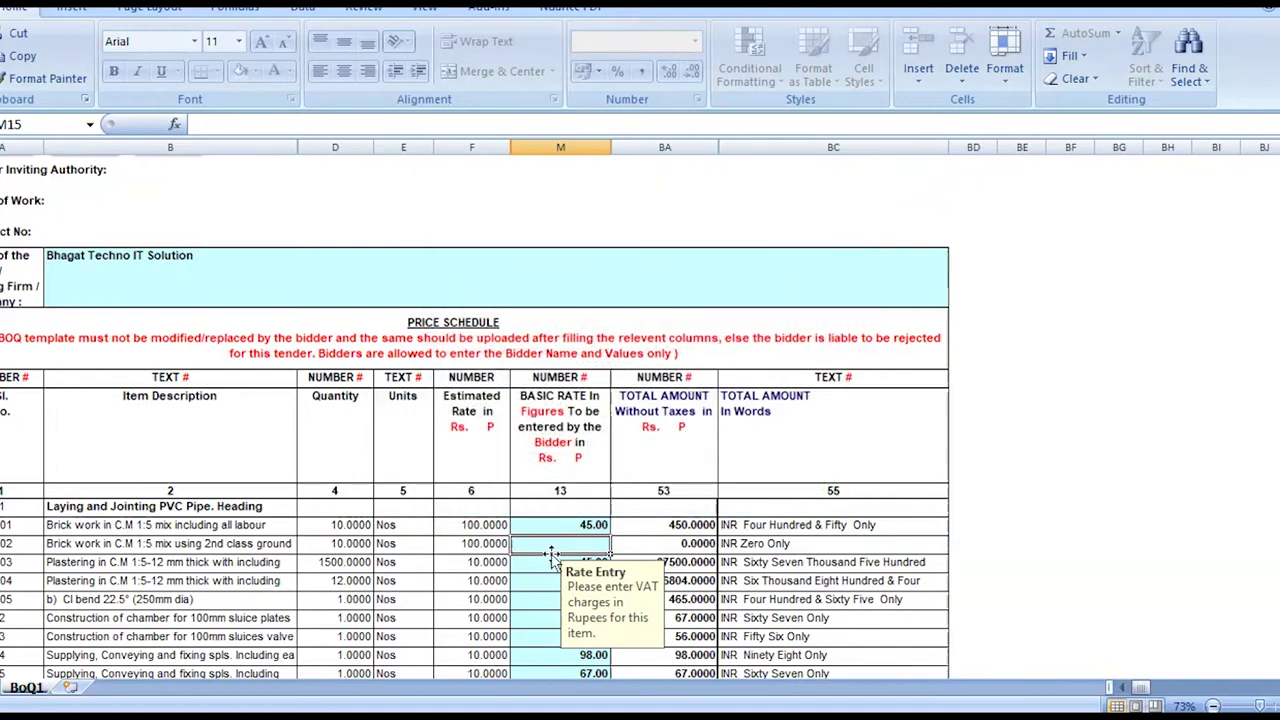
type("0")
key("Return")
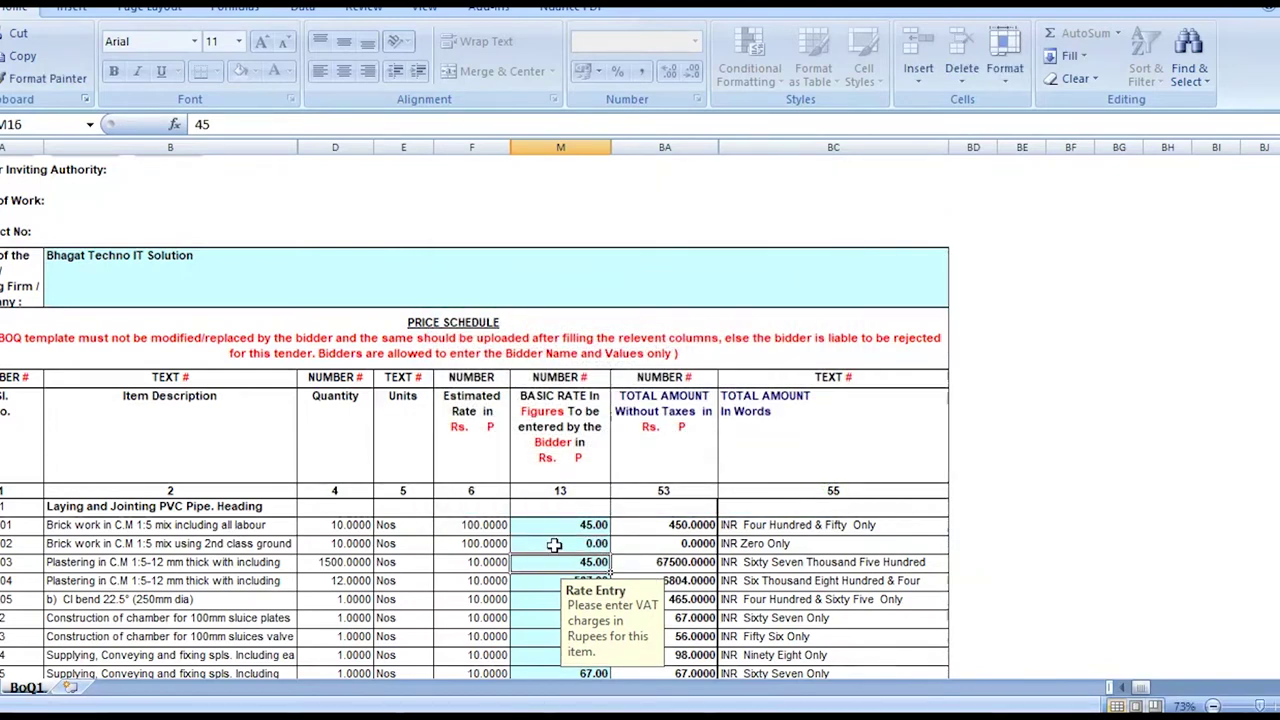
Step: Save the item-rate BoQ past the Compatibility Checker, then close Excel declining further changes
key("ctrl+s")
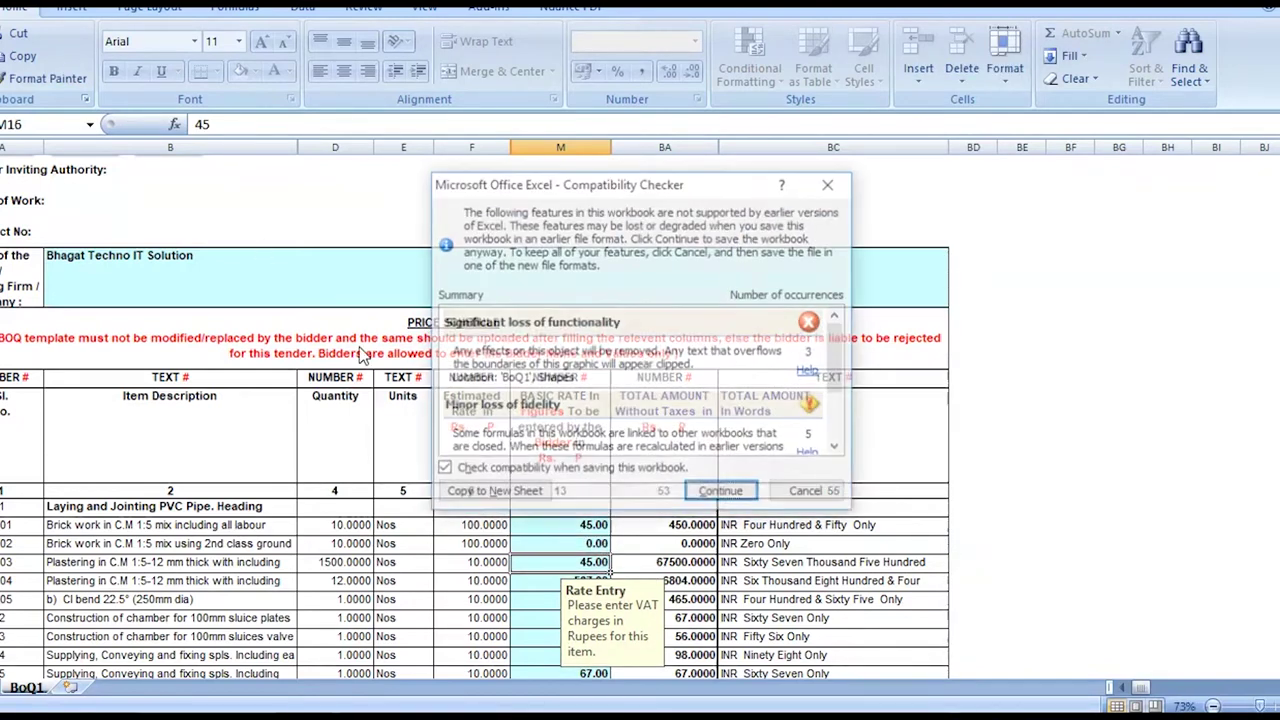
left_click(730, 490)
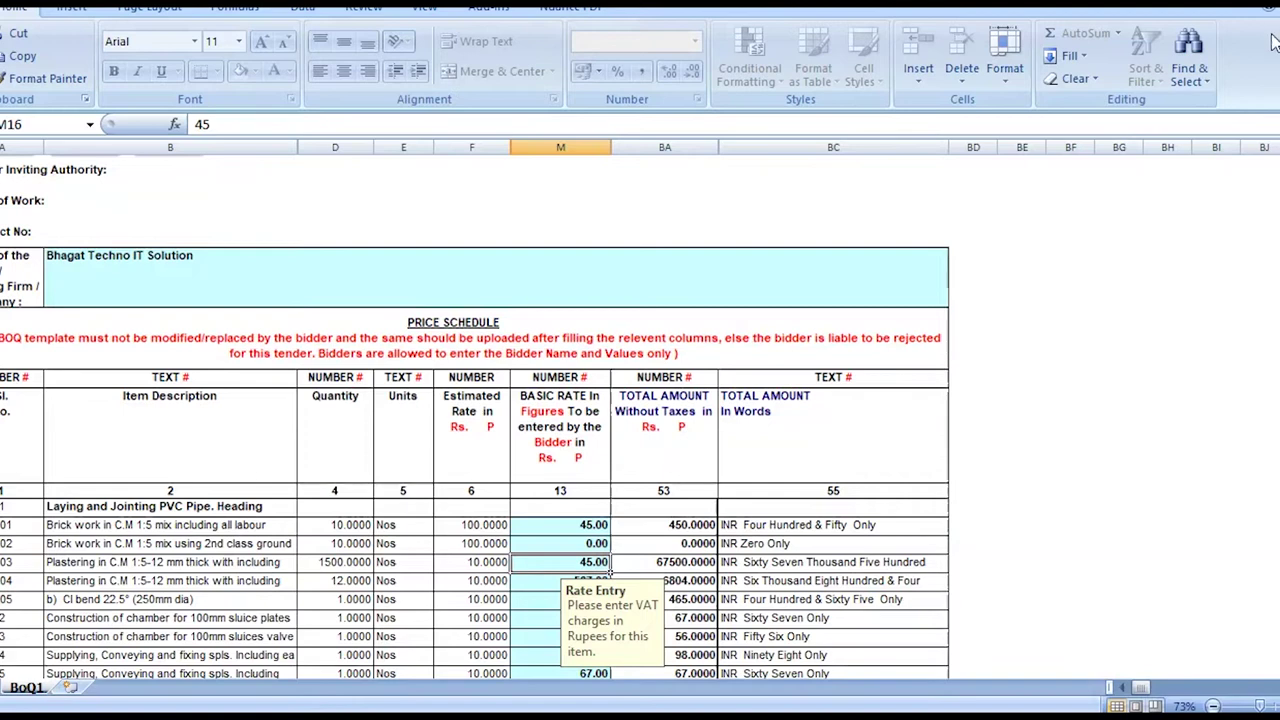
key("ctrl+w")
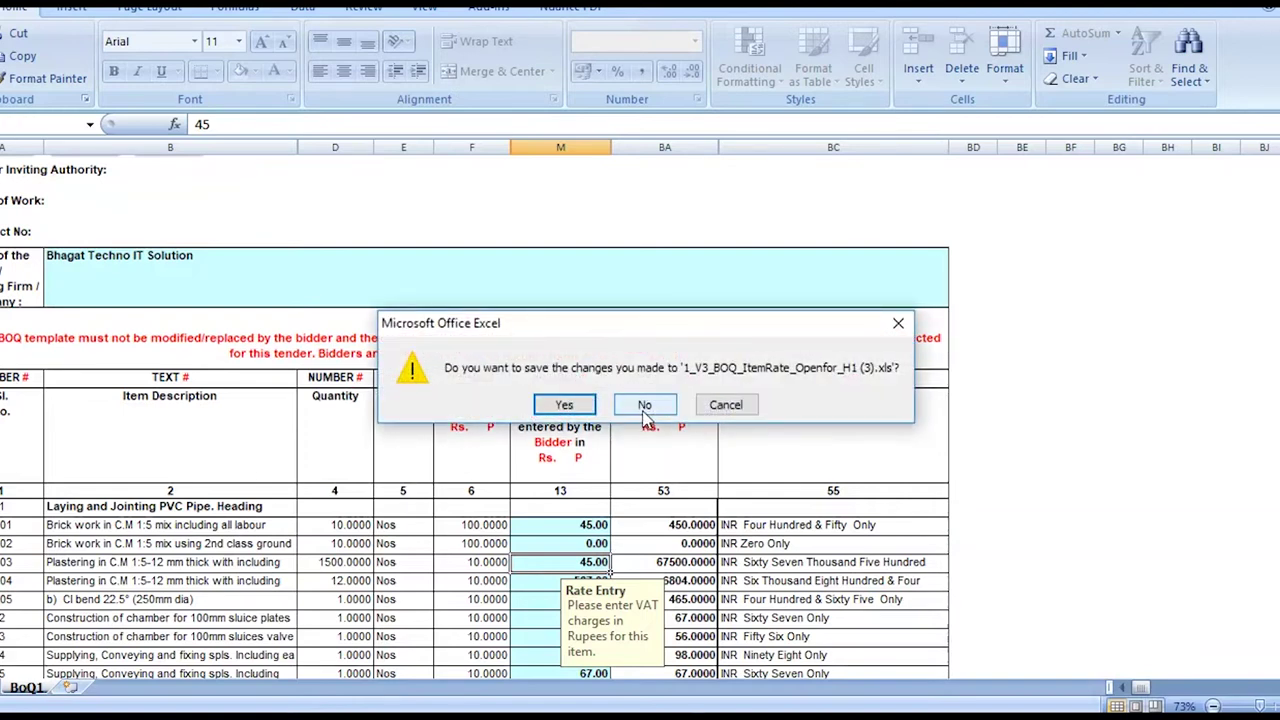
left_click(644, 404)
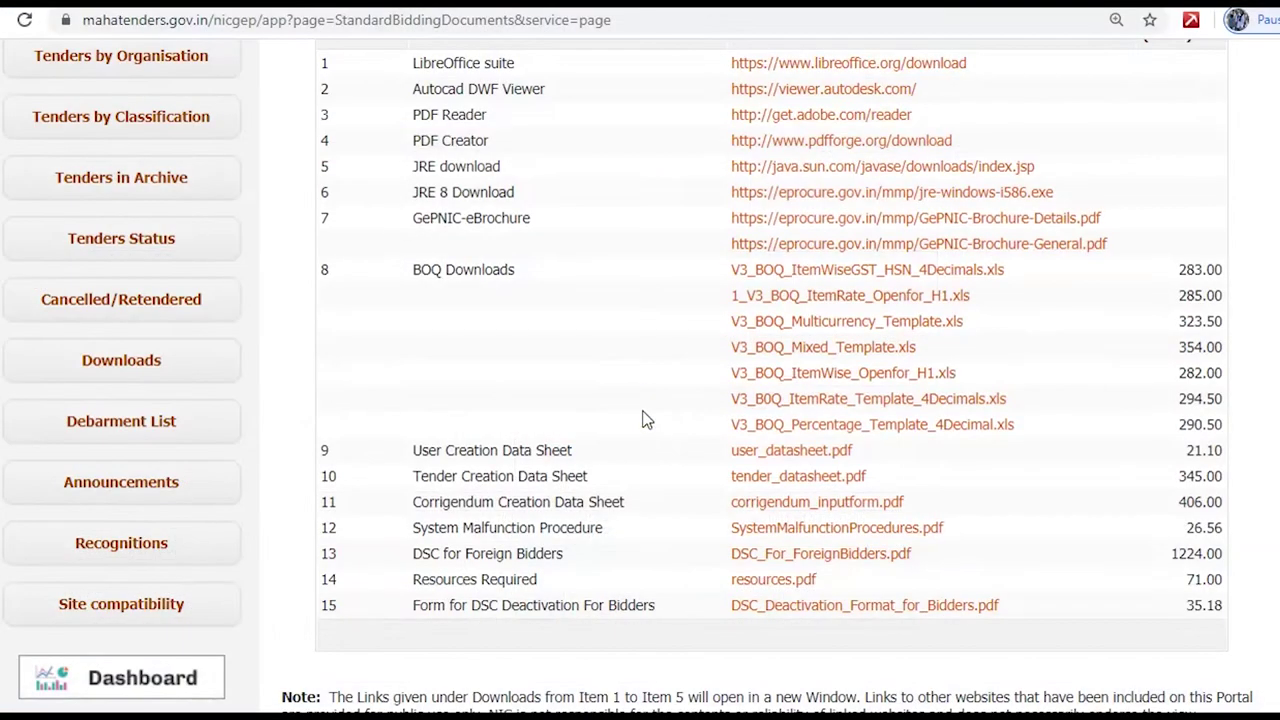
Step: Download the multicurrency BoQ template from the BOQ Downloads list and open it from the download bar
left_click(848, 323)
scroll(587, 362, "up", 1)
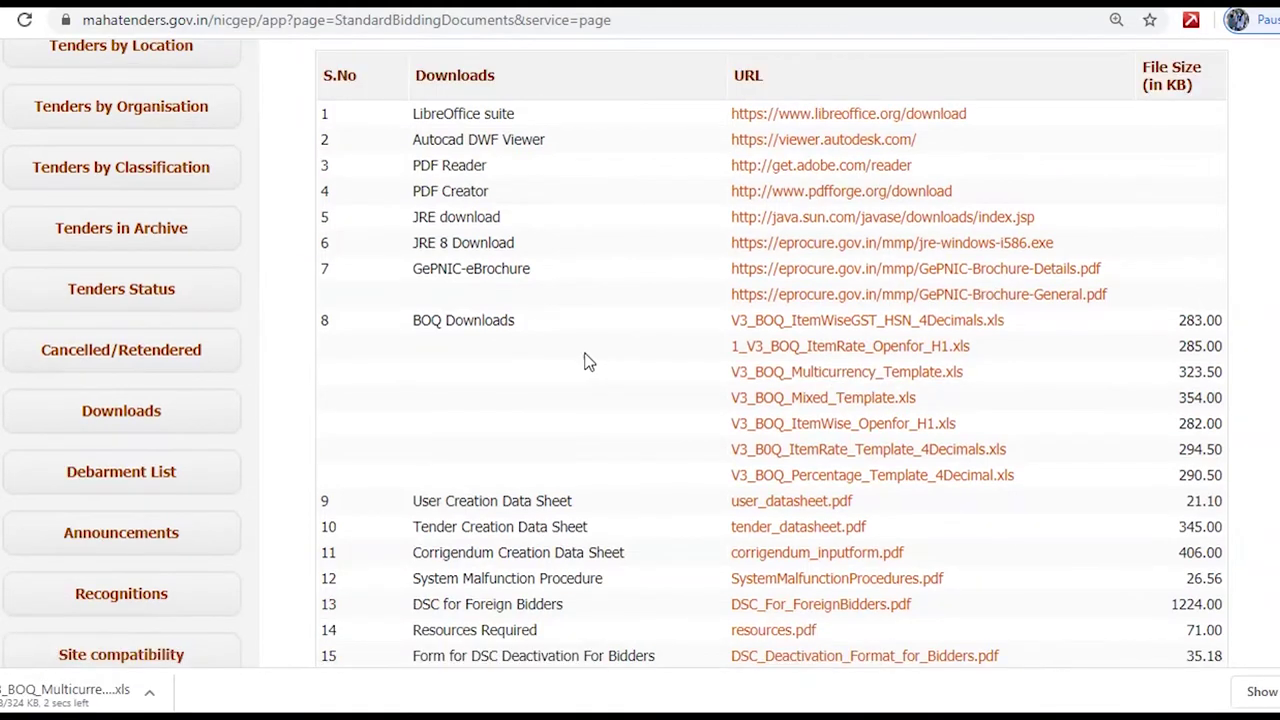
left_click(95, 692)
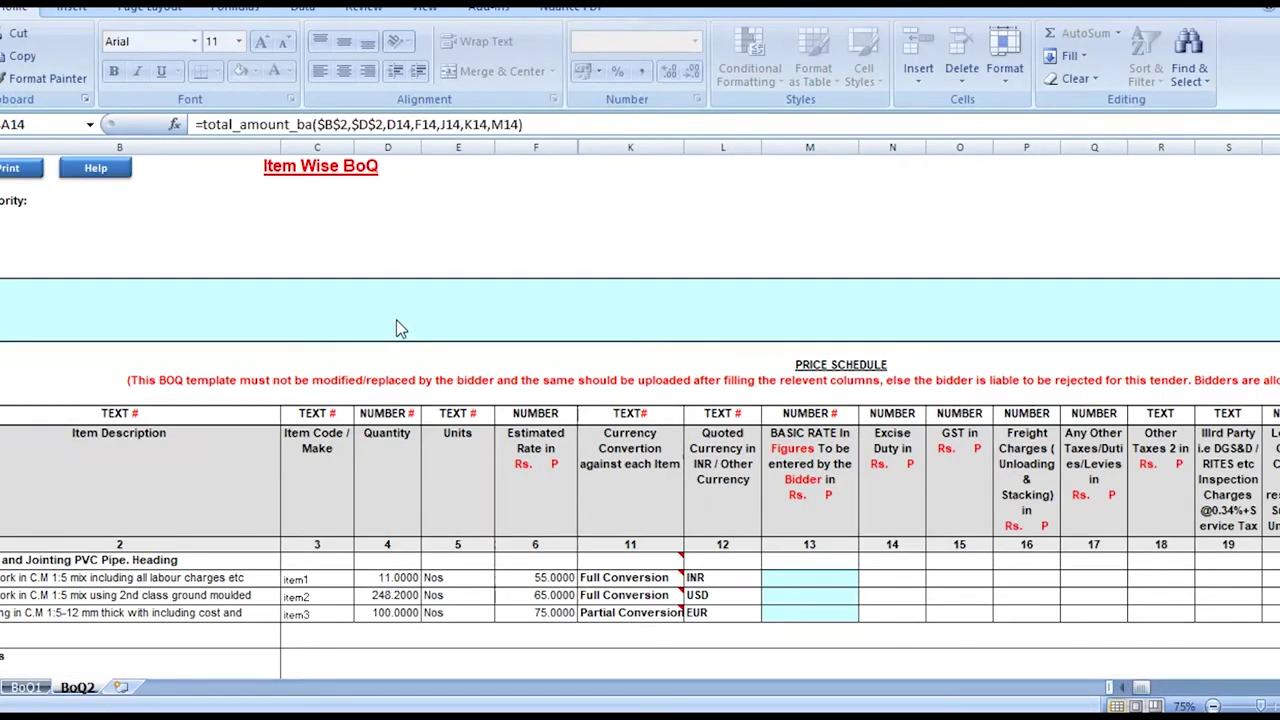
Step: Enter the bidder's company name in B8 on BoQ2, then show item1's currency list in L14
left_click(397, 322)
type("Bh")
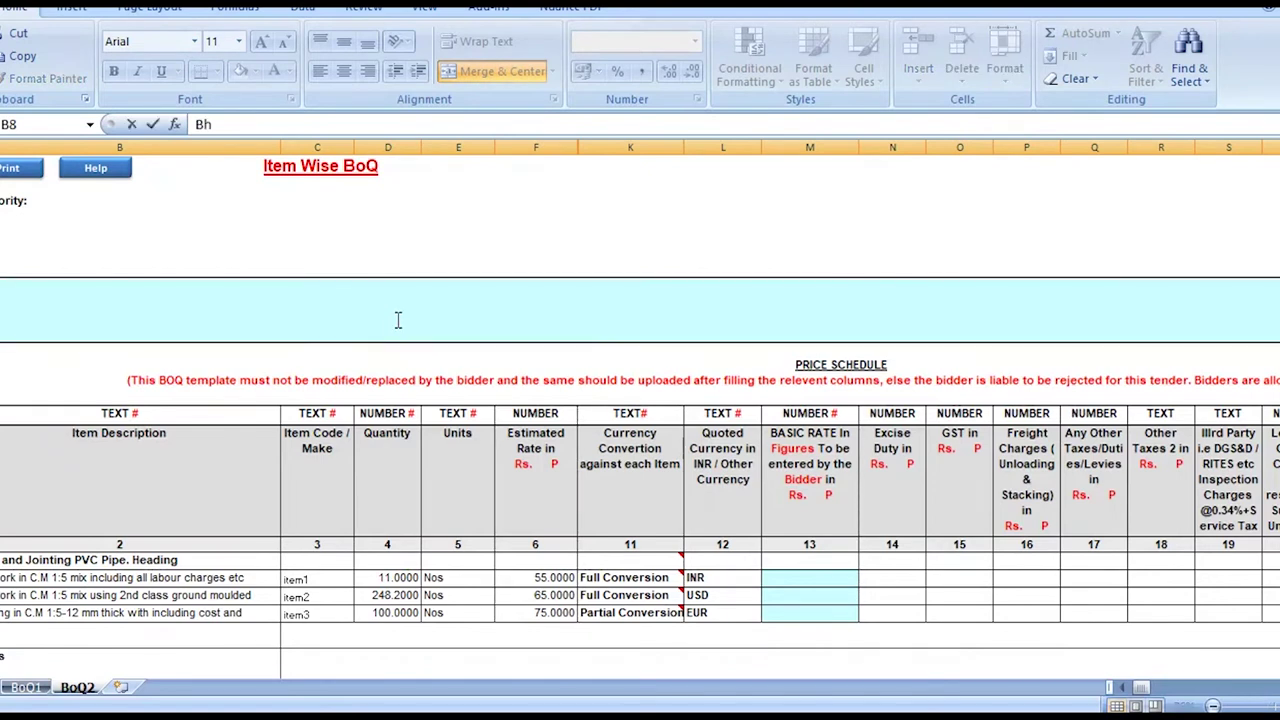
type("aga Techn")
type("o ItSolutio")
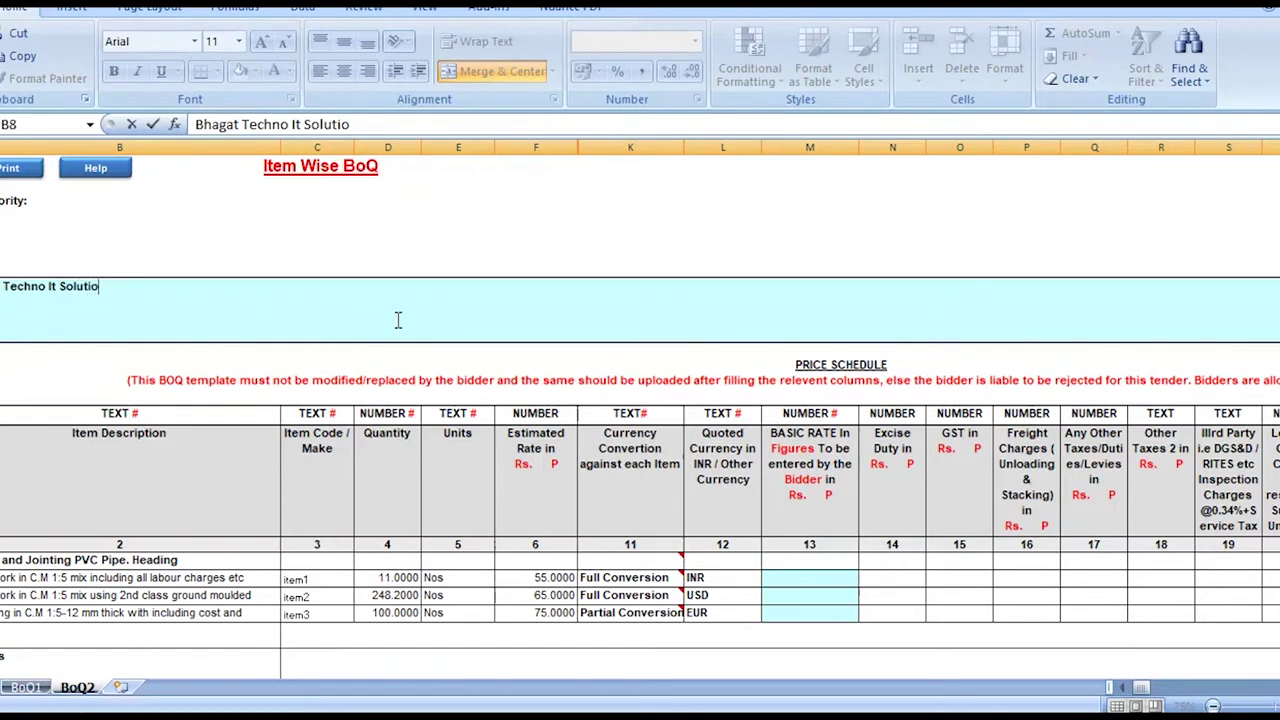
type("n")
key("Return")
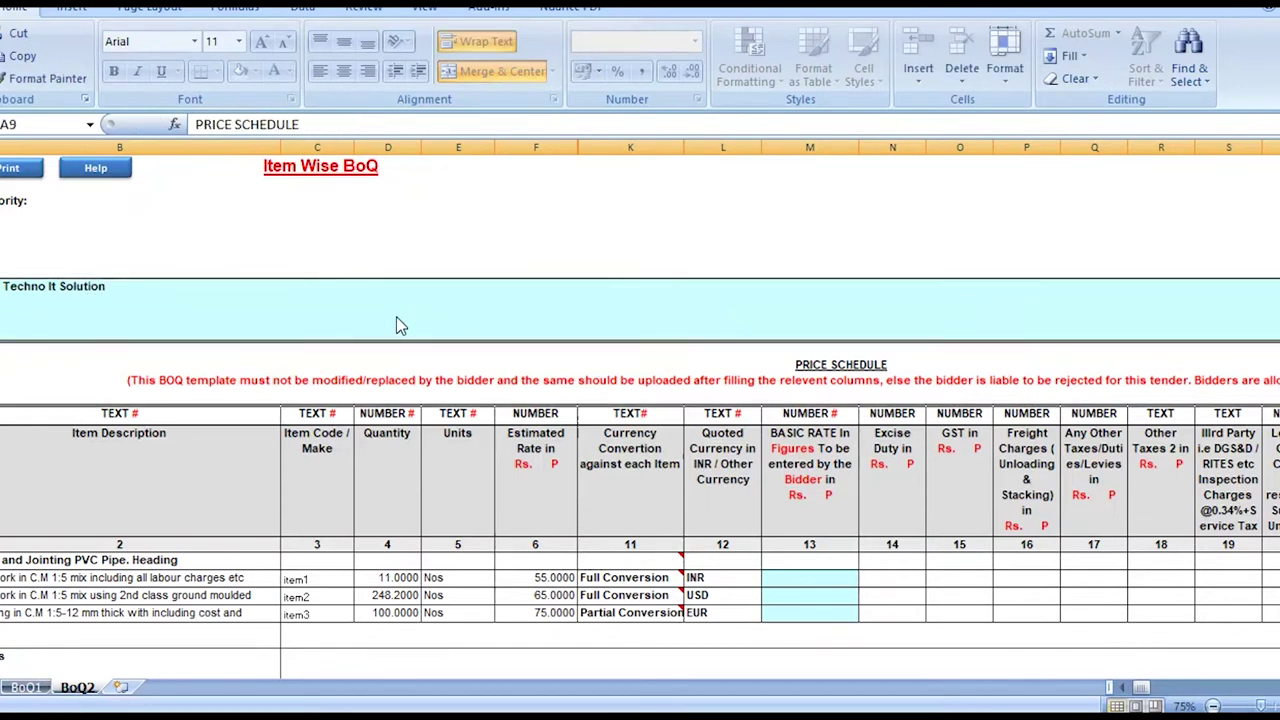
left_click(735, 578)
left_click(770, 579)
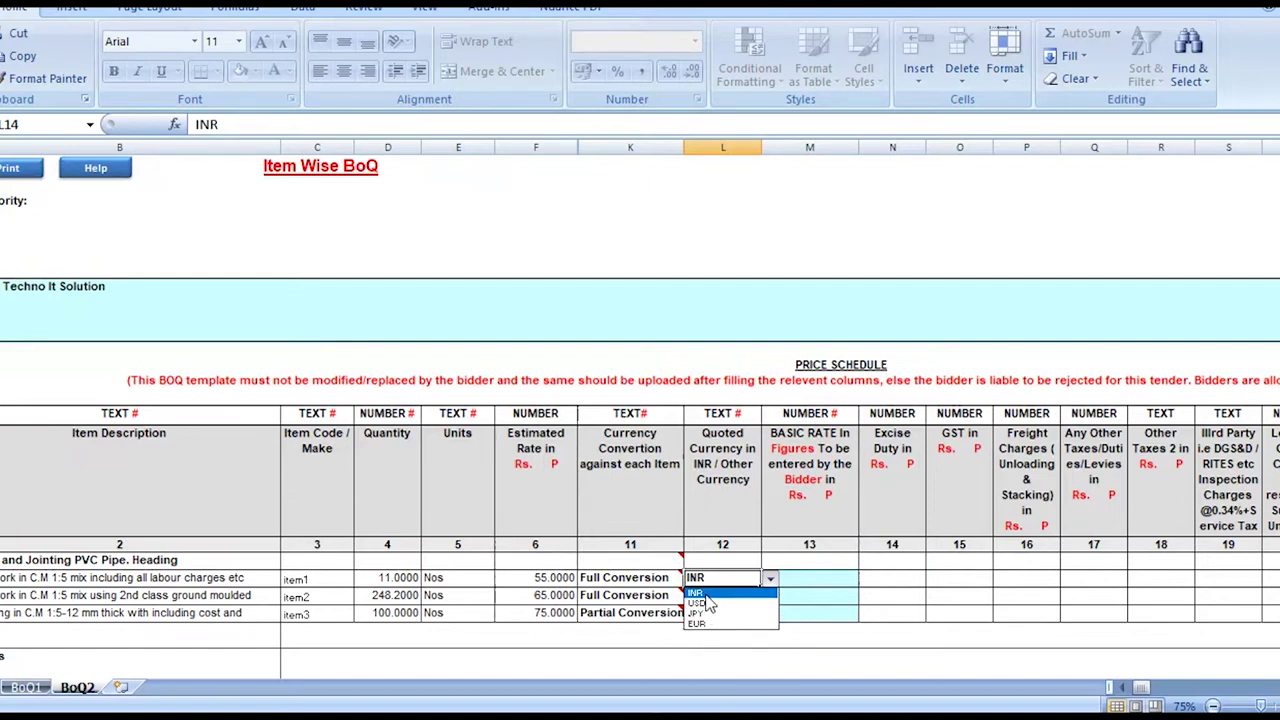
Step: Give item1 a basic rate of 34, quote it in USD, and enter 2 in the next rate cell
left_click(706, 595)
left_click(810, 582)
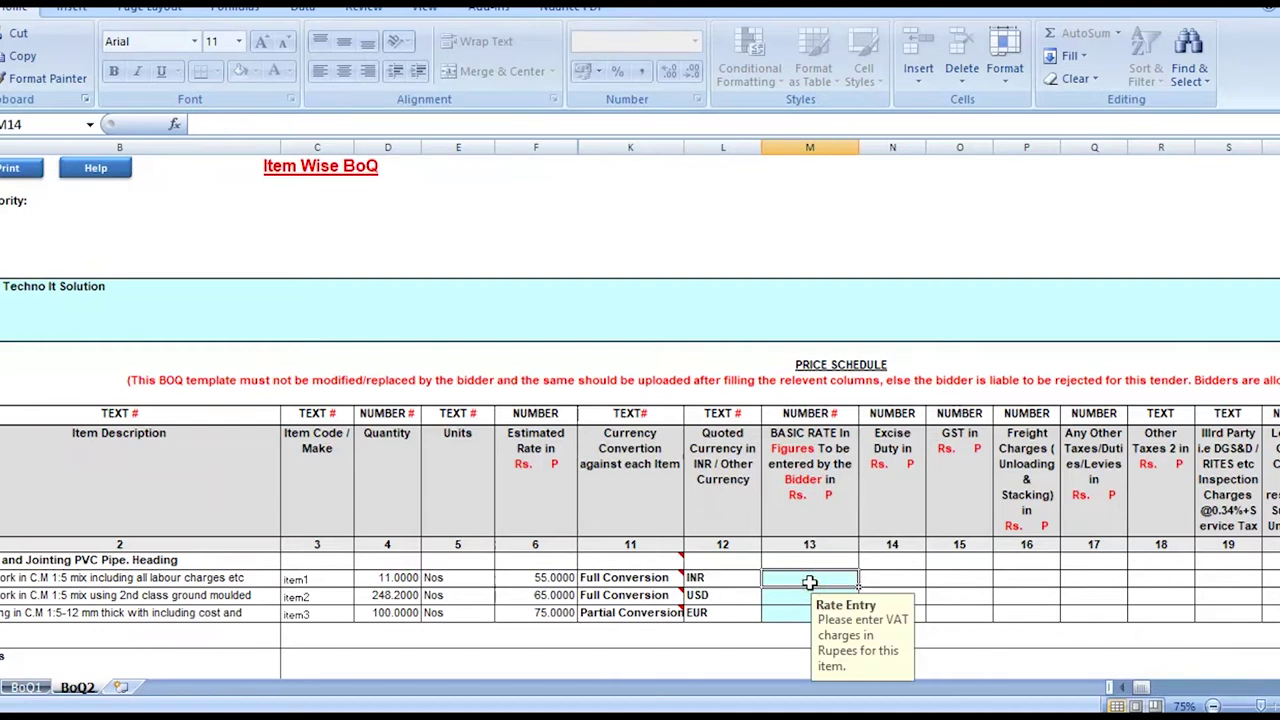
type("34")
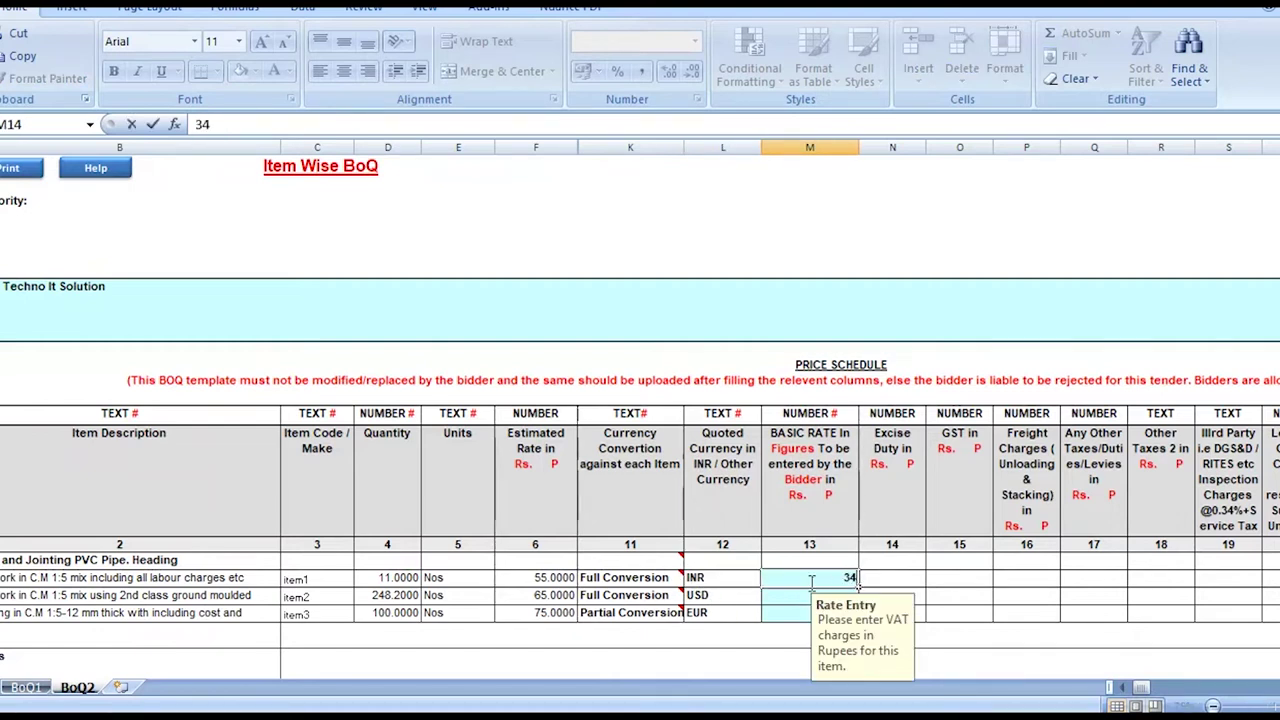
left_click(726, 582)
left_click(770, 579)
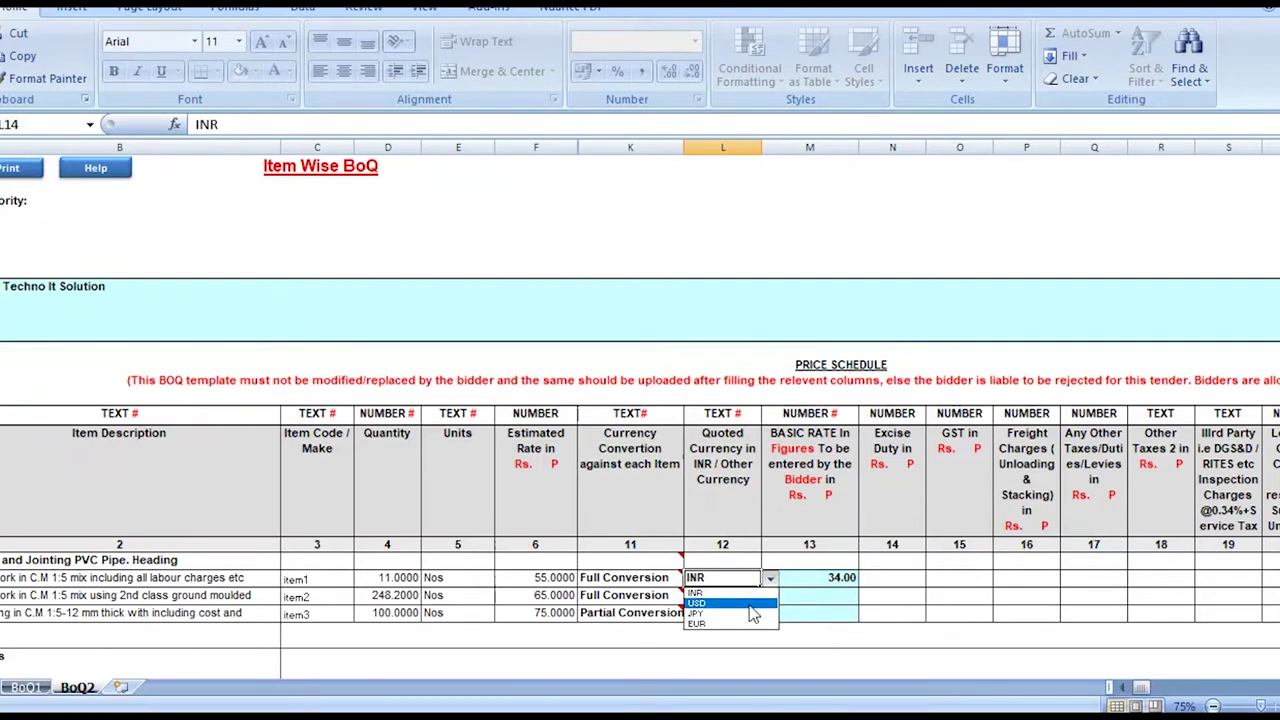
left_click(750, 604)
left_click(855, 578)
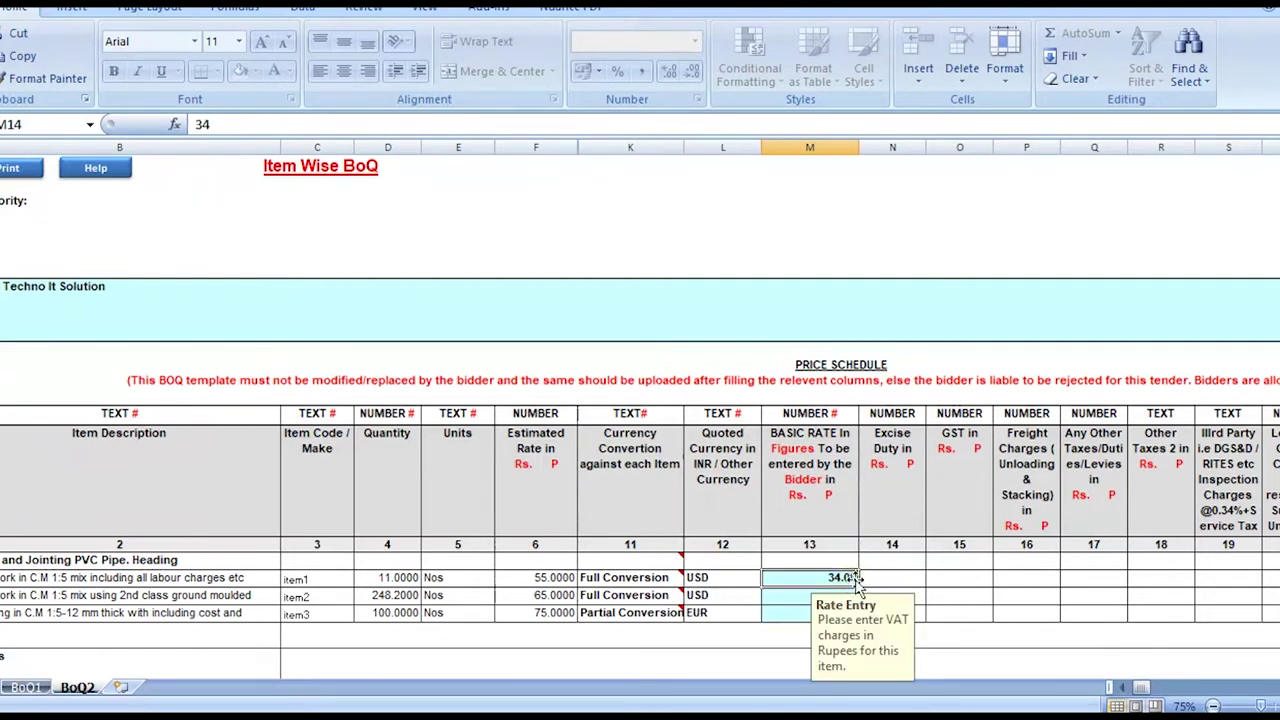
type("2")
key("Return")
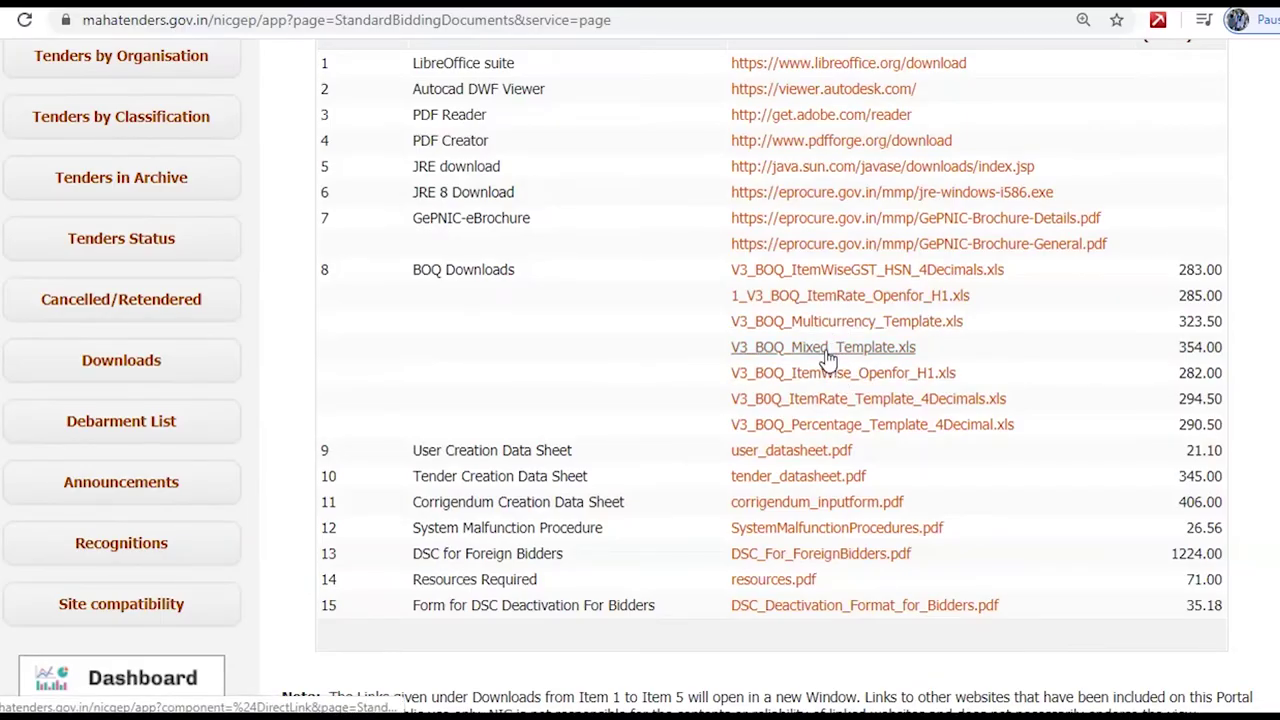
Step: Download V3_BOQ_Mixed_Template.xls from BOQ Downloads and open it in Excel
left_click(826, 348)
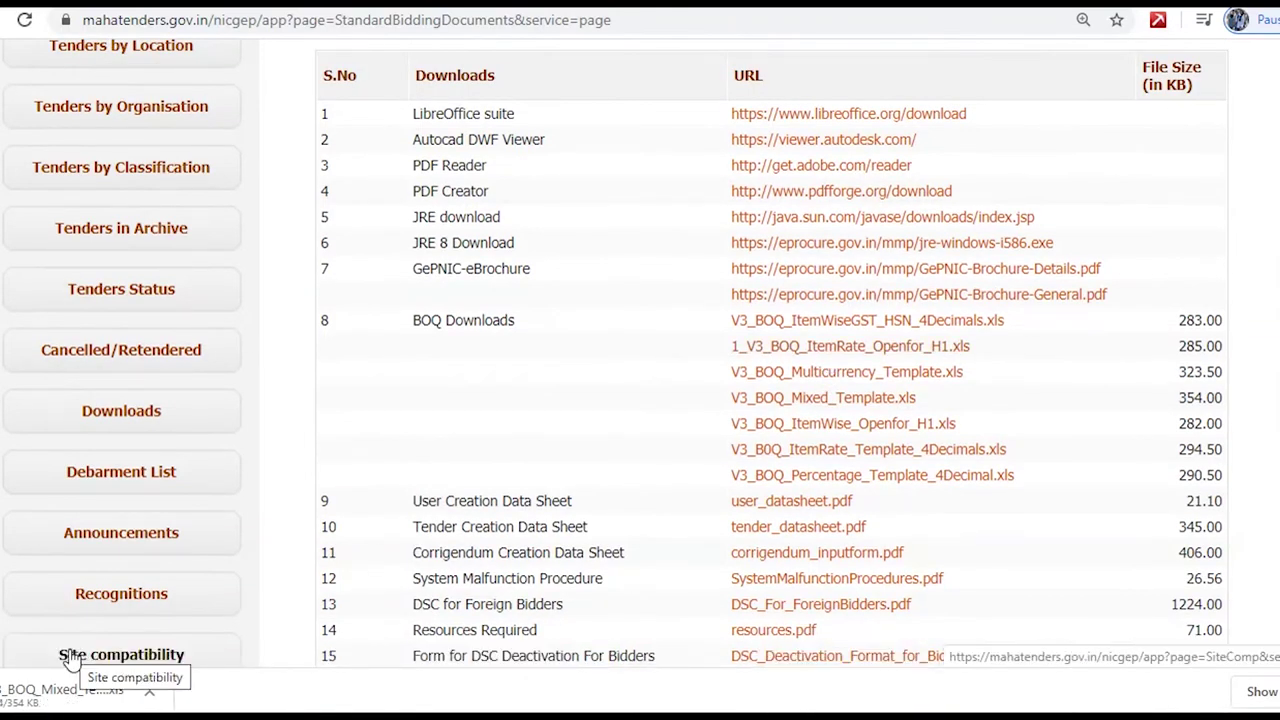
left_click(75, 697)
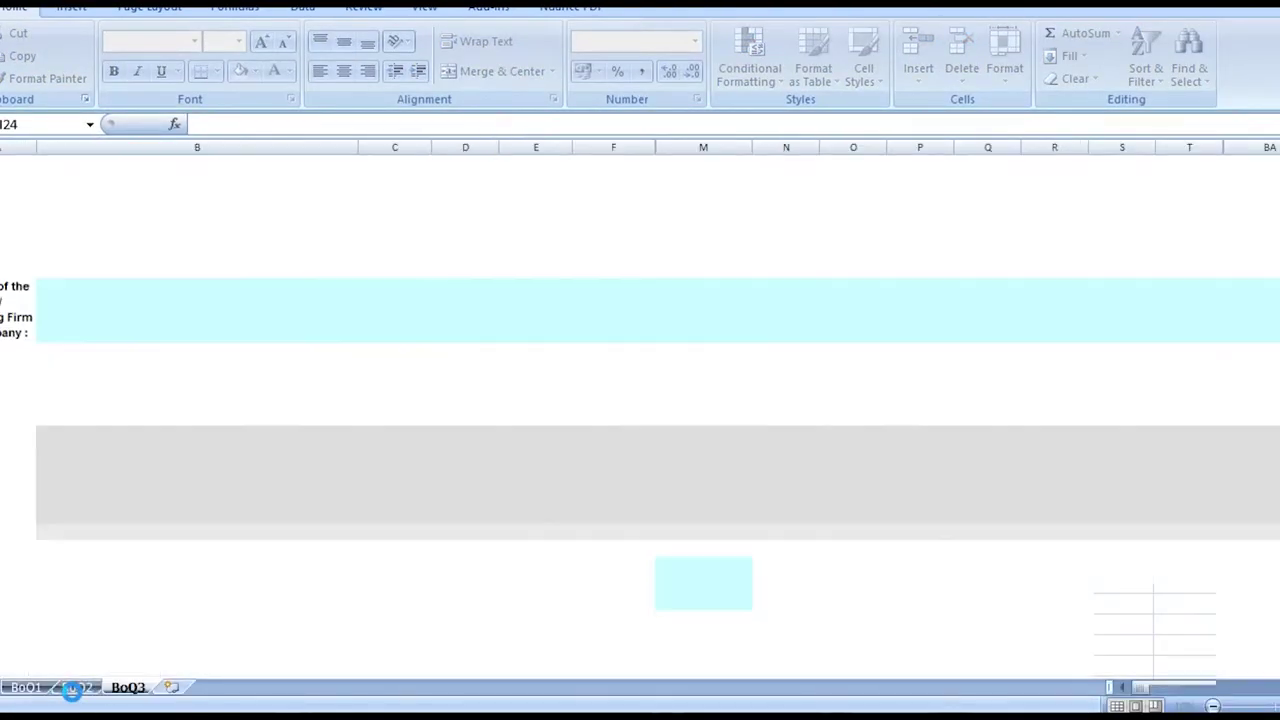
Step: Enter basic rates 35, 56 and 72 for items 1-3 in the BoQ3 BASIC RATE column
left_click(691, 563)
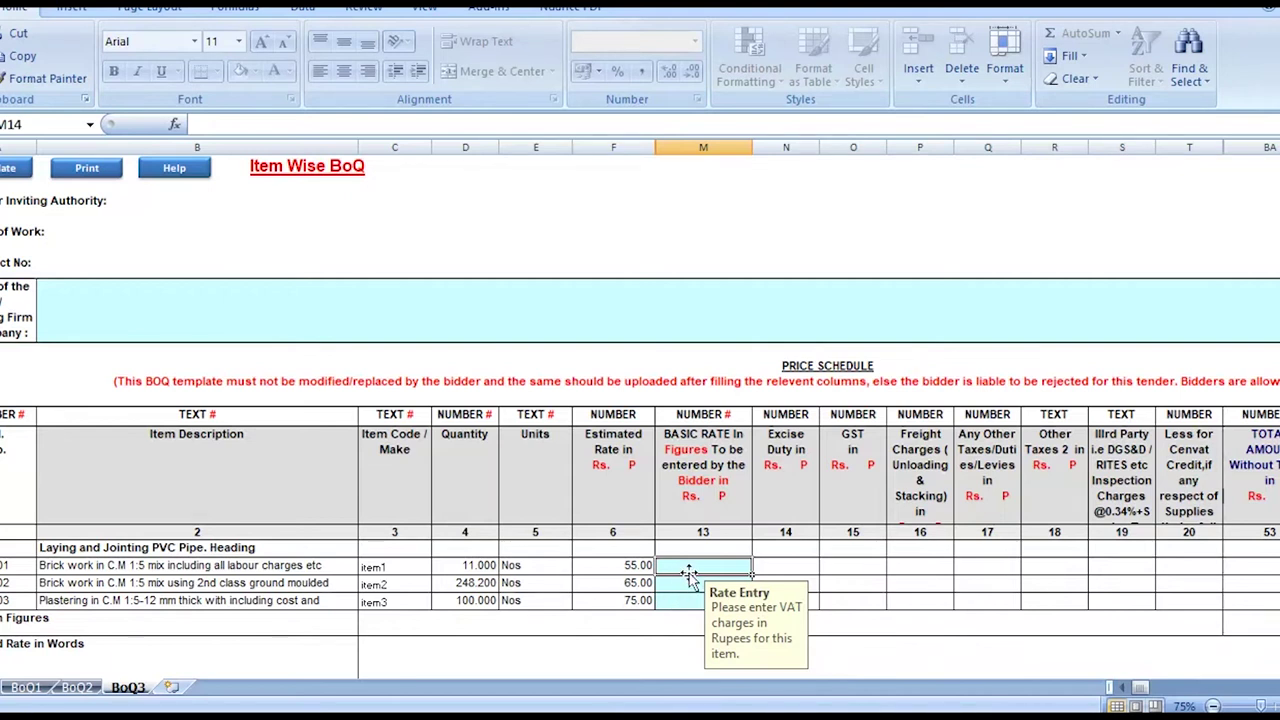
type("35")
key("Return")
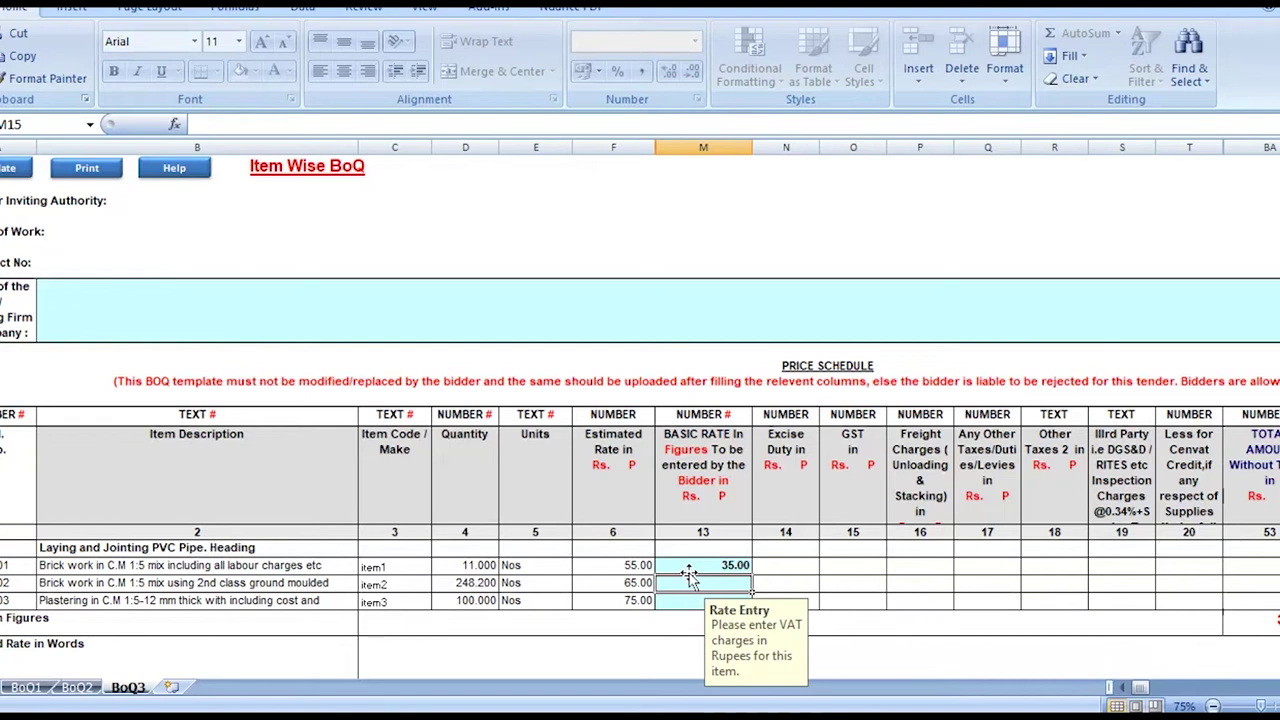
type("56")
key("Return")
type("72")
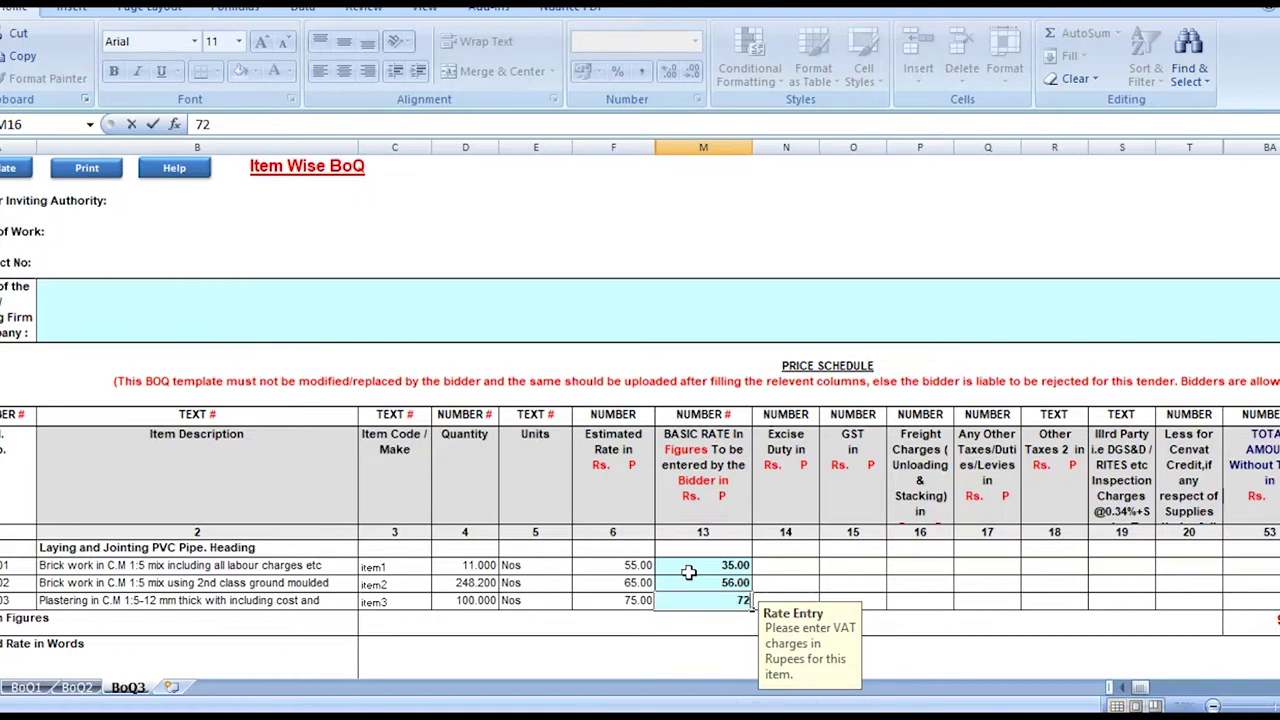
key("Return")
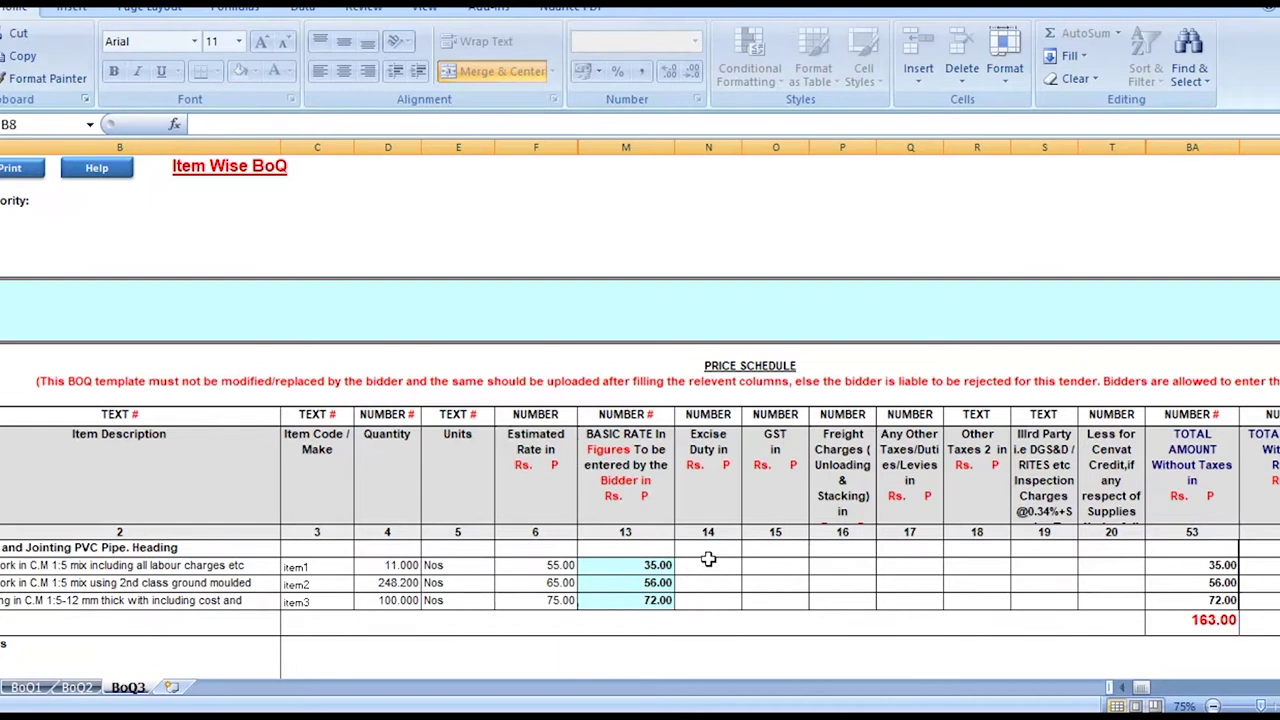
Step: Give item1 excise duty 2, GST 6, freight 7 and 0 other taxes/levies
left_click(699, 572)
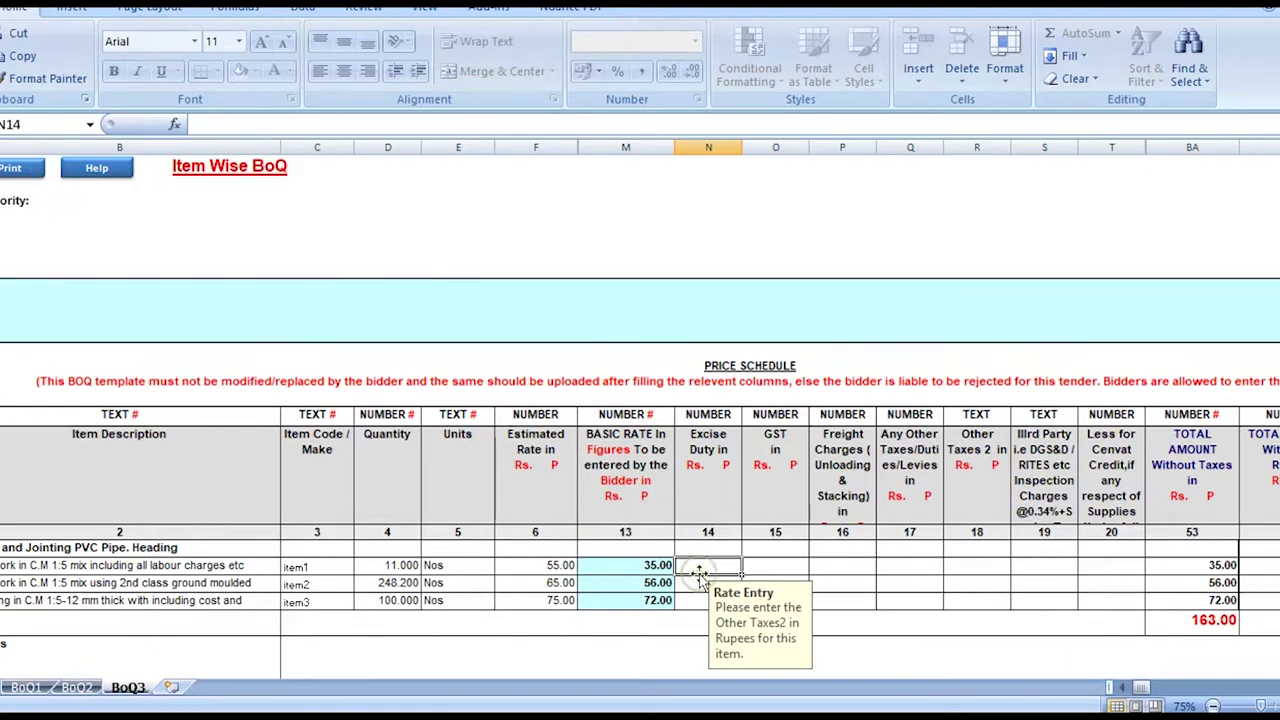
type("2")
key("Tab")
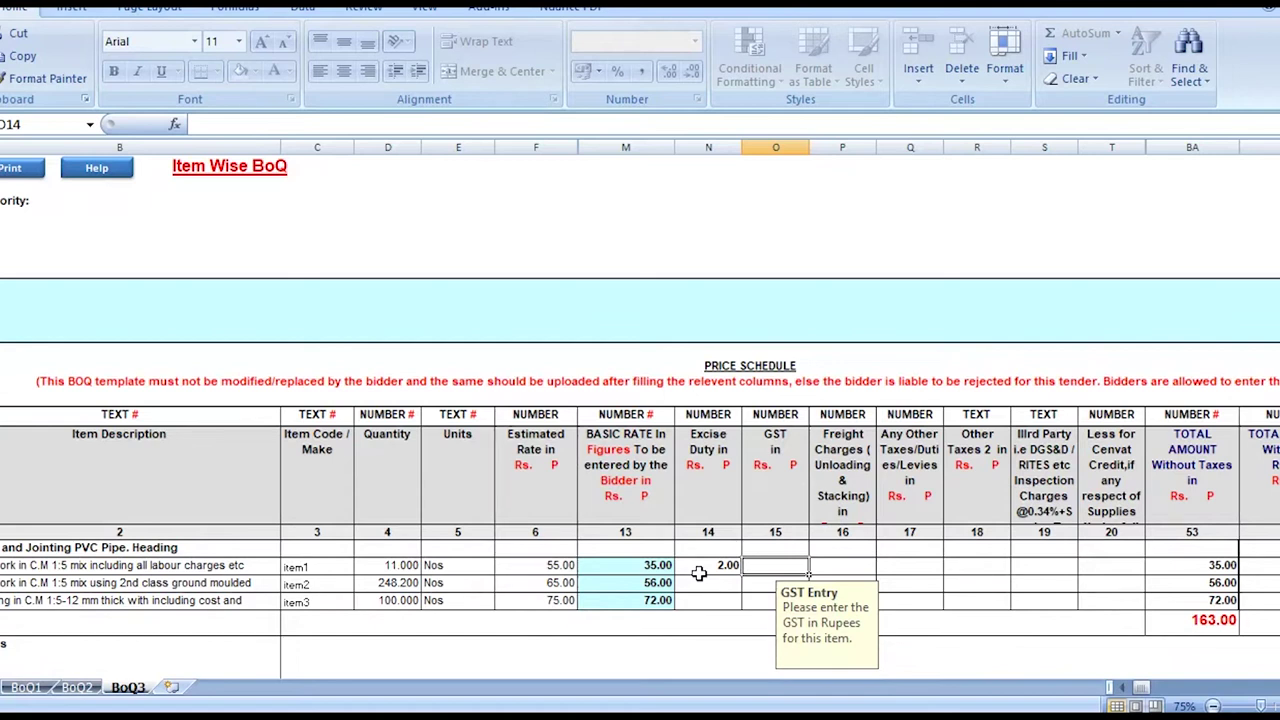
type("6")
key("Tab")
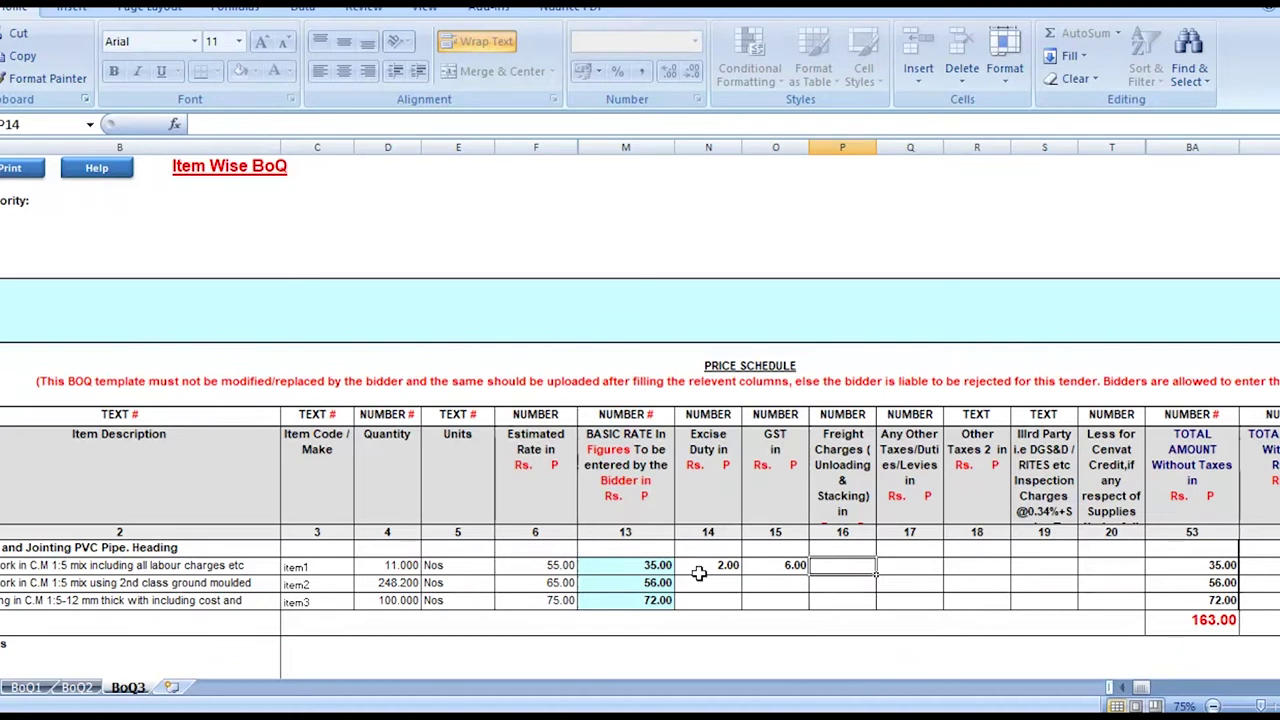
type("7")
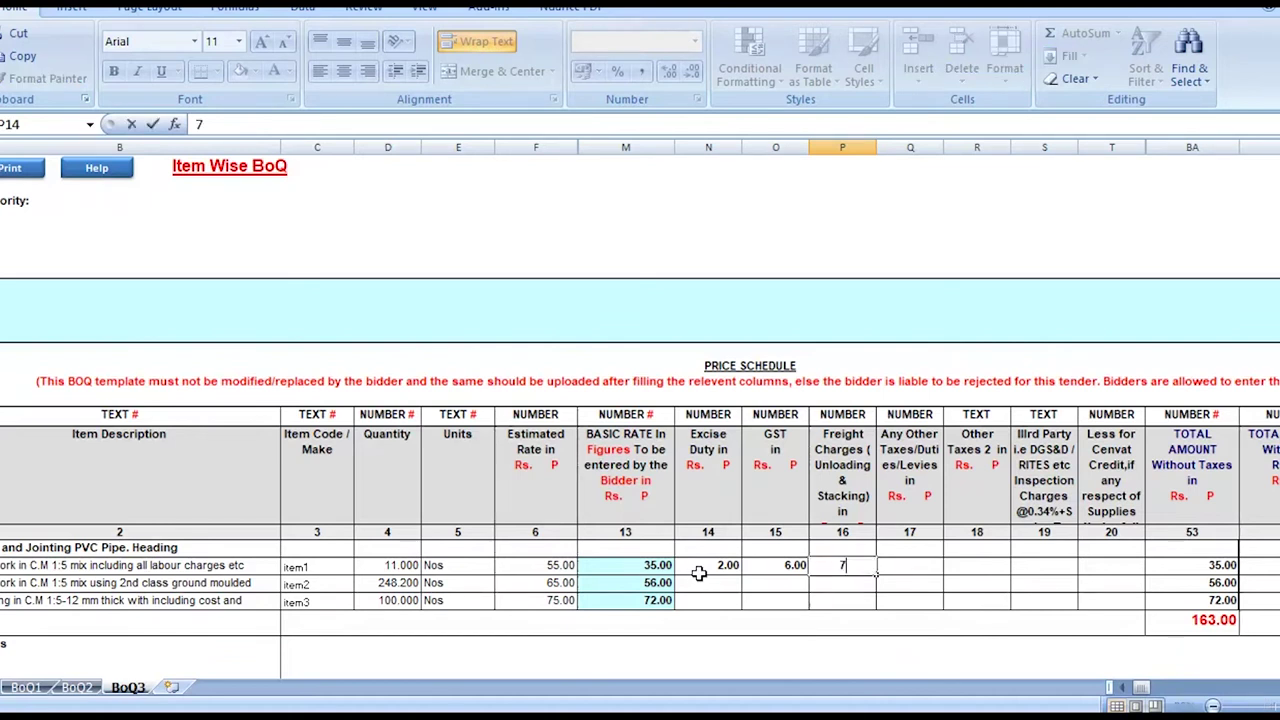
key("Tab")
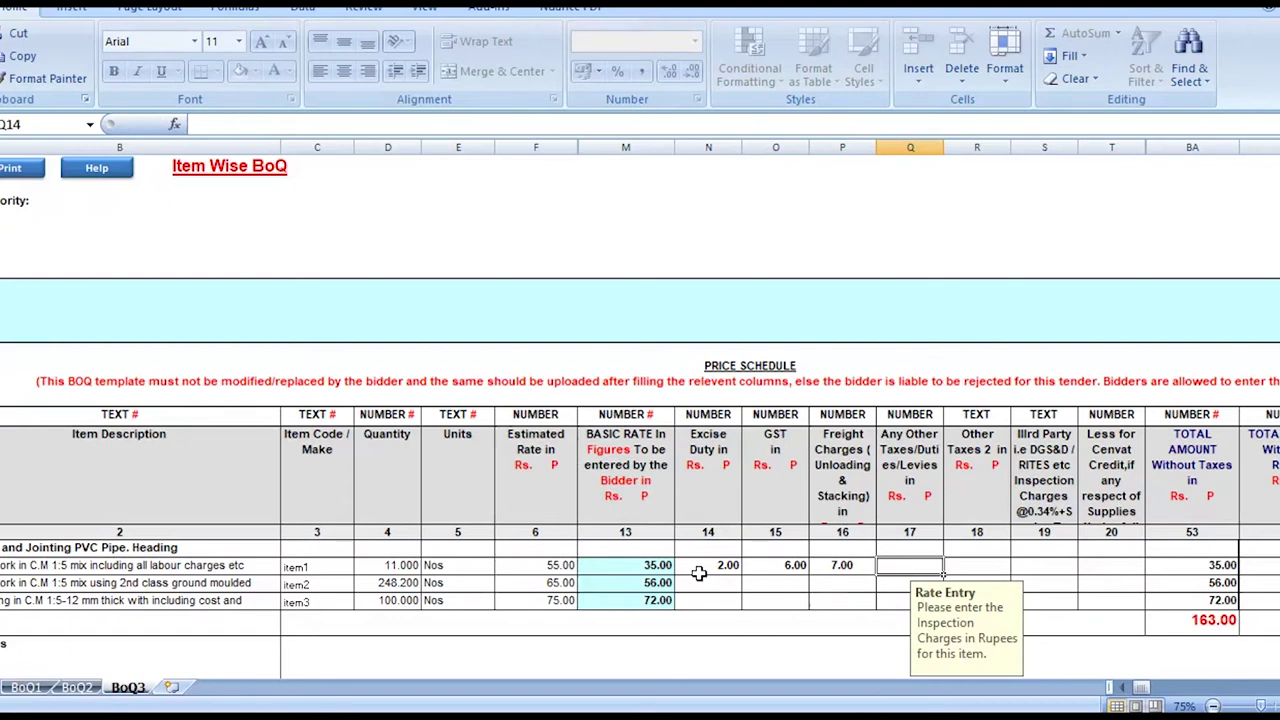
type("0.00")
key("Tab")
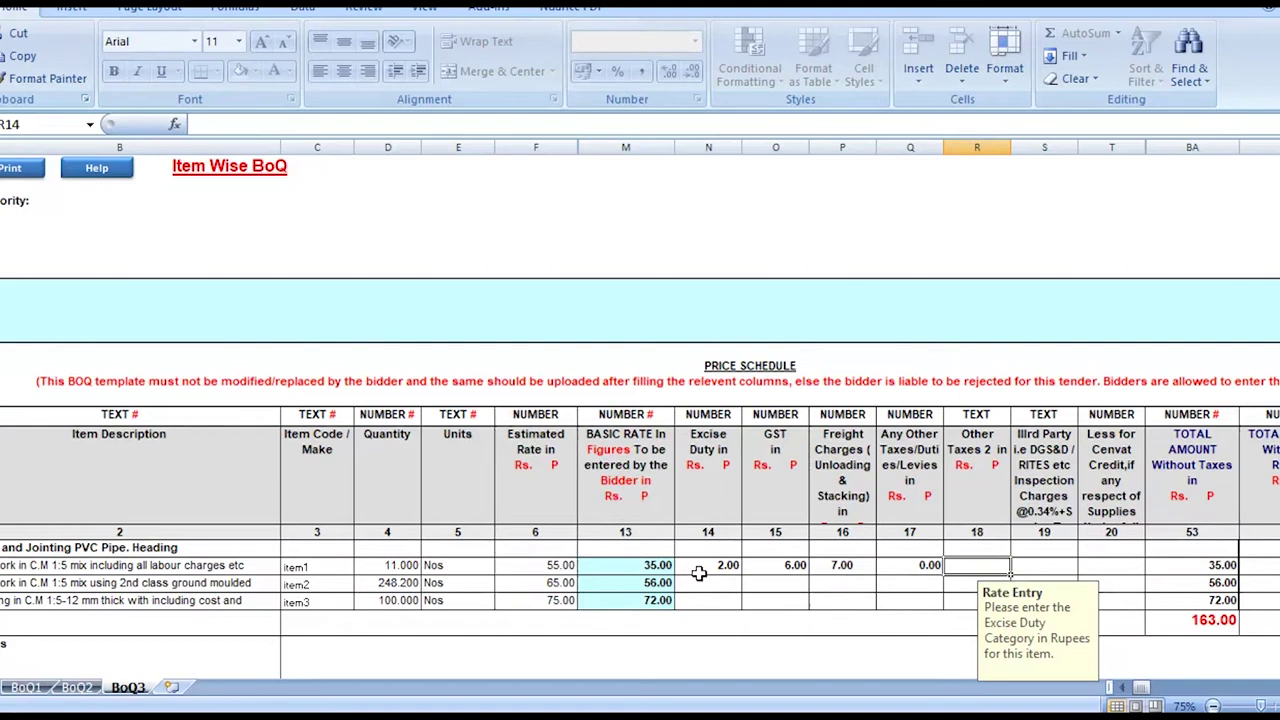
Step: Finish item1 with Other Taxes 2 at 0, inspection charges 1 and Cenvat credit 2, then view the totals
type("0")
key("Tab")
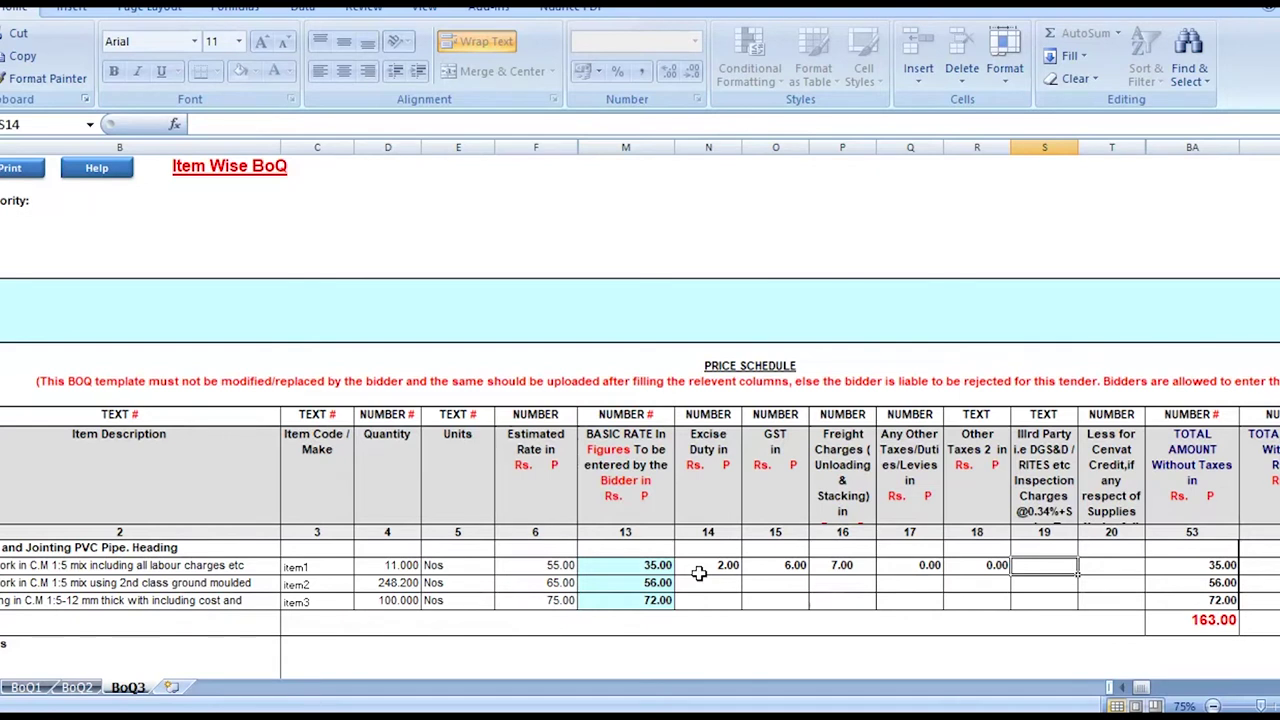
type("1")
key("Tab")
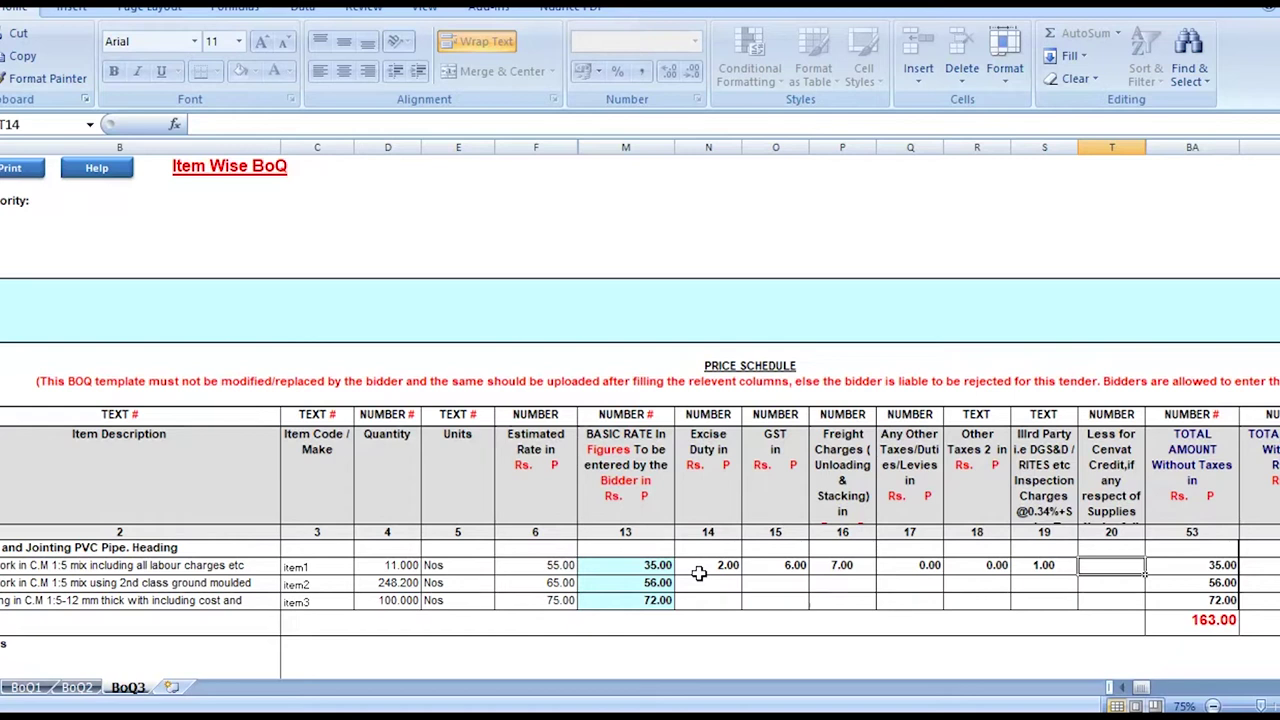
type("2")
key("Return")
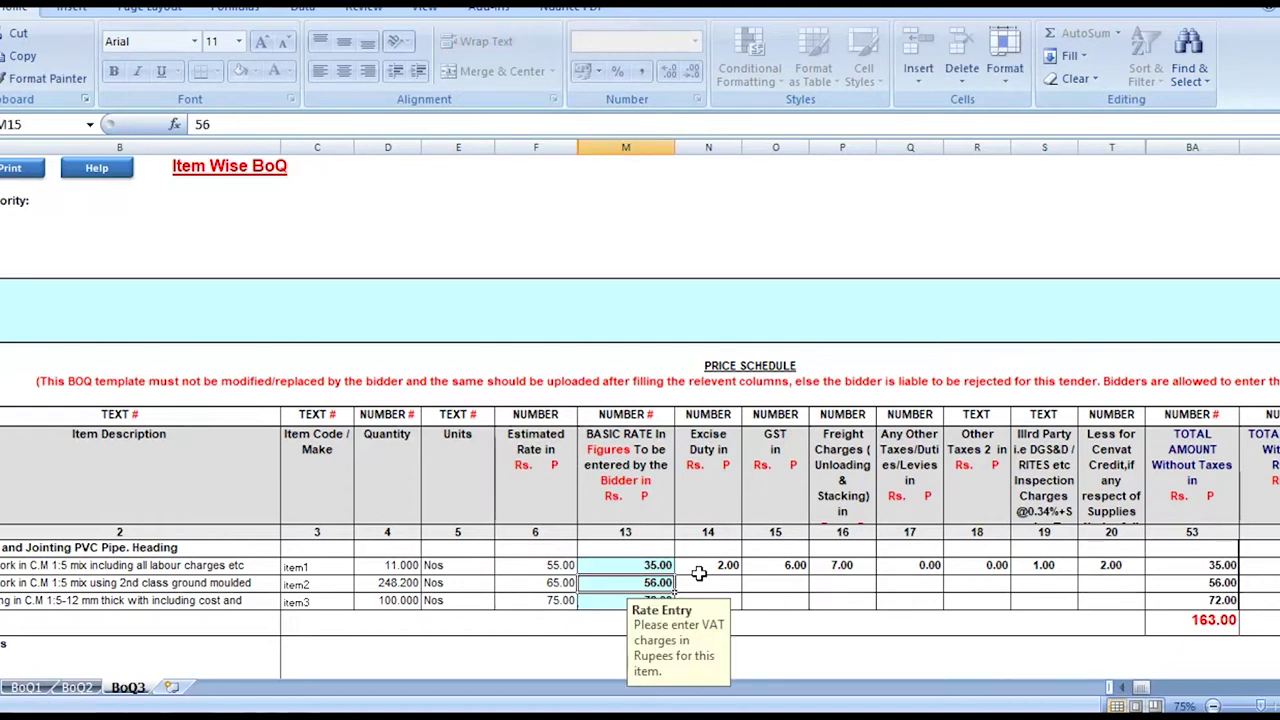
key("Tab")
key("Tab")
key("Tab")
key("Tab")
key("Tab")
key("Tab")
key("Tab")
key("Return")
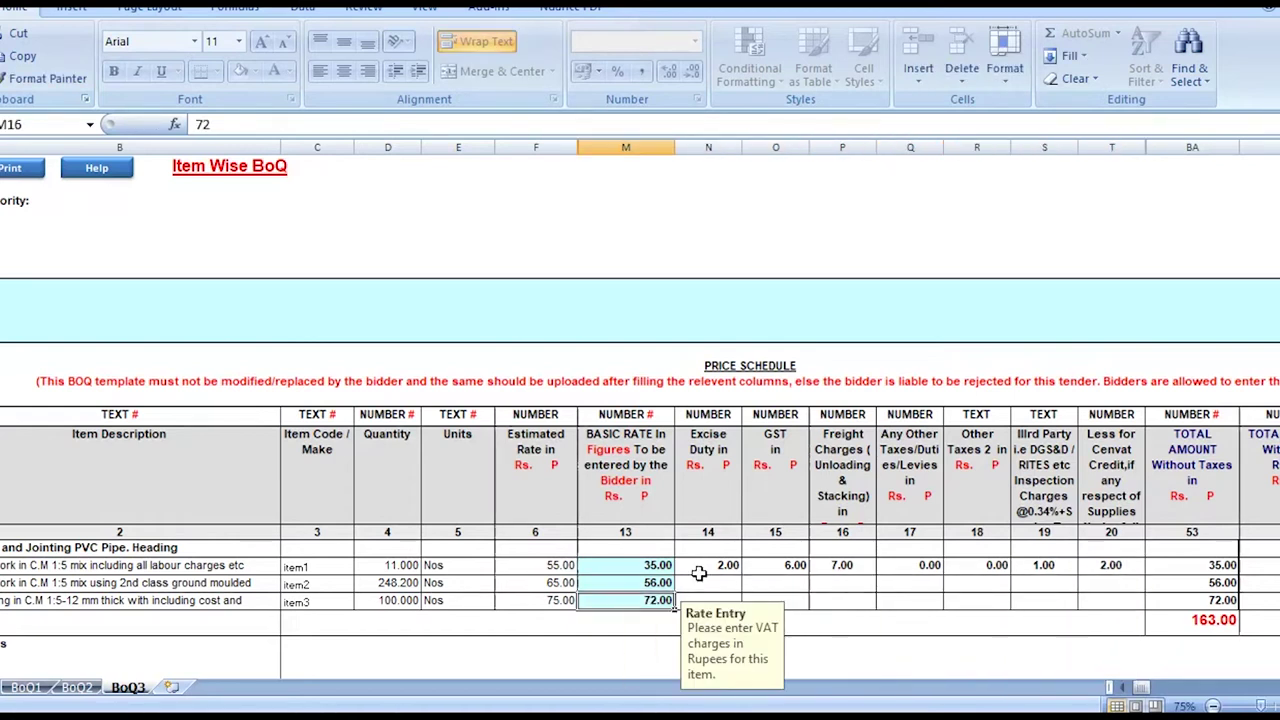
key("Tab")
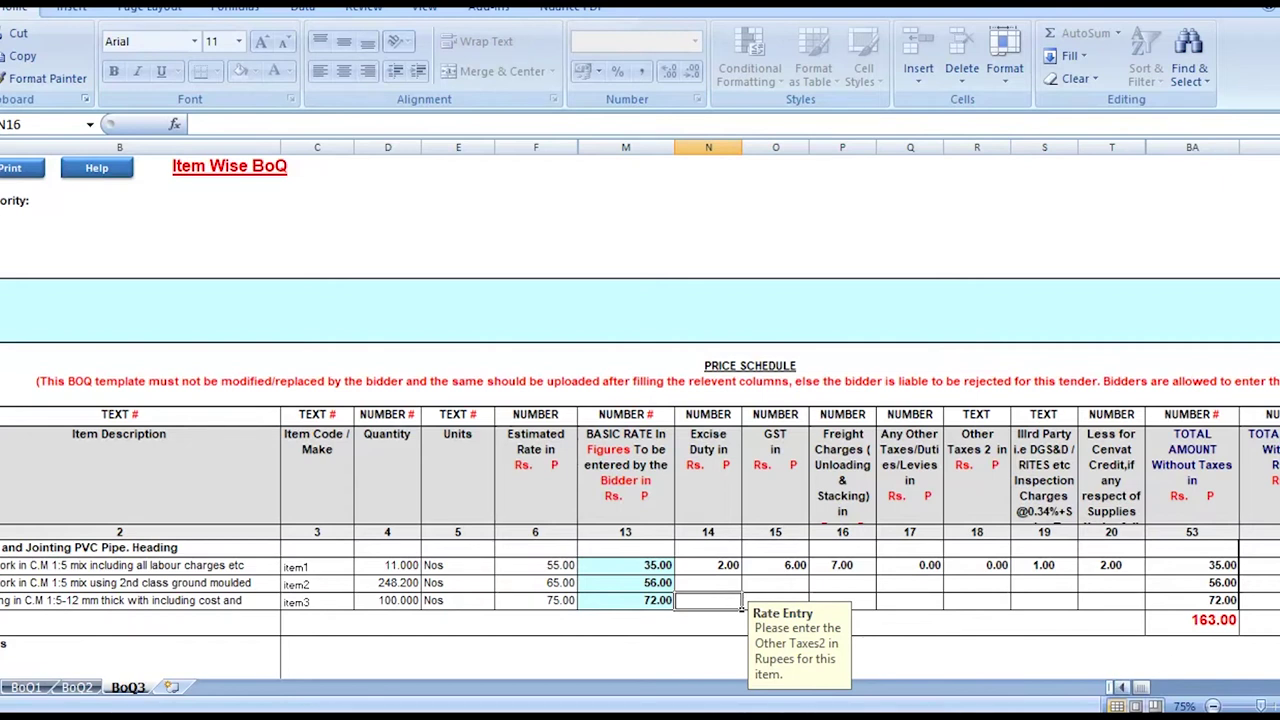
scroll(1128, 687, "right", 2)
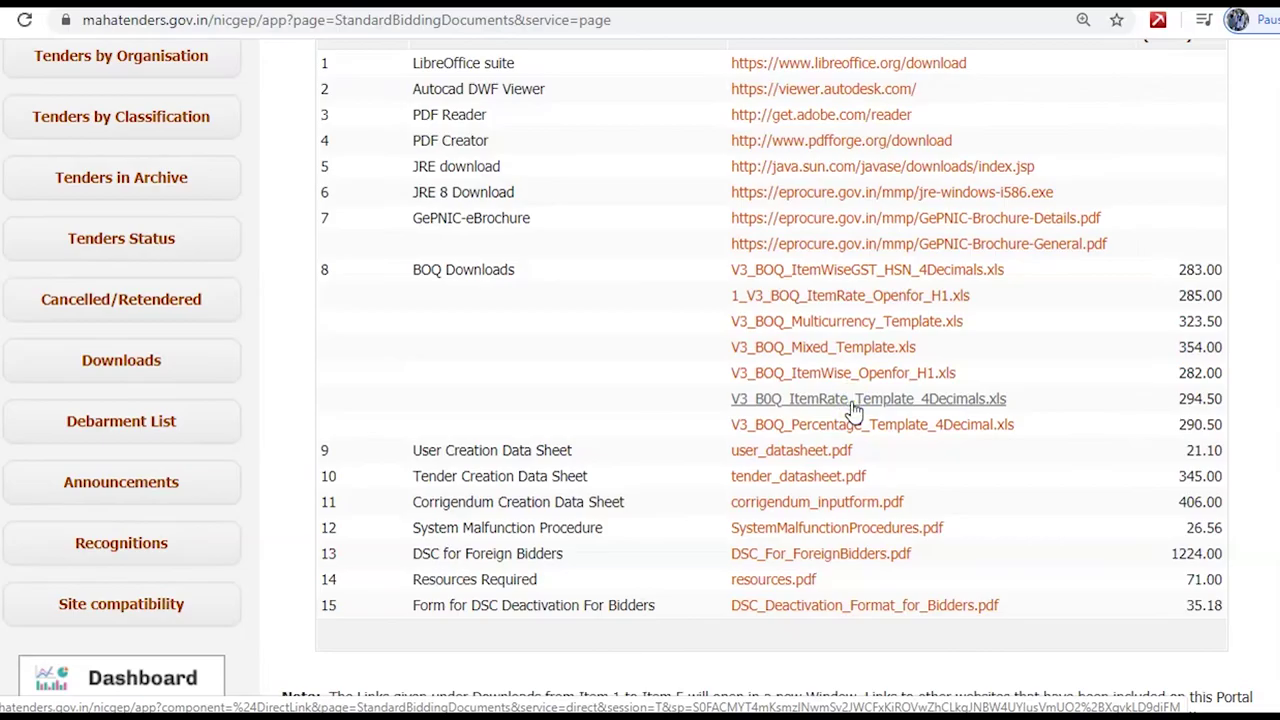
Step: Download the ItemRate BoQ .xls template and open it in Excel
left_click(851, 400)
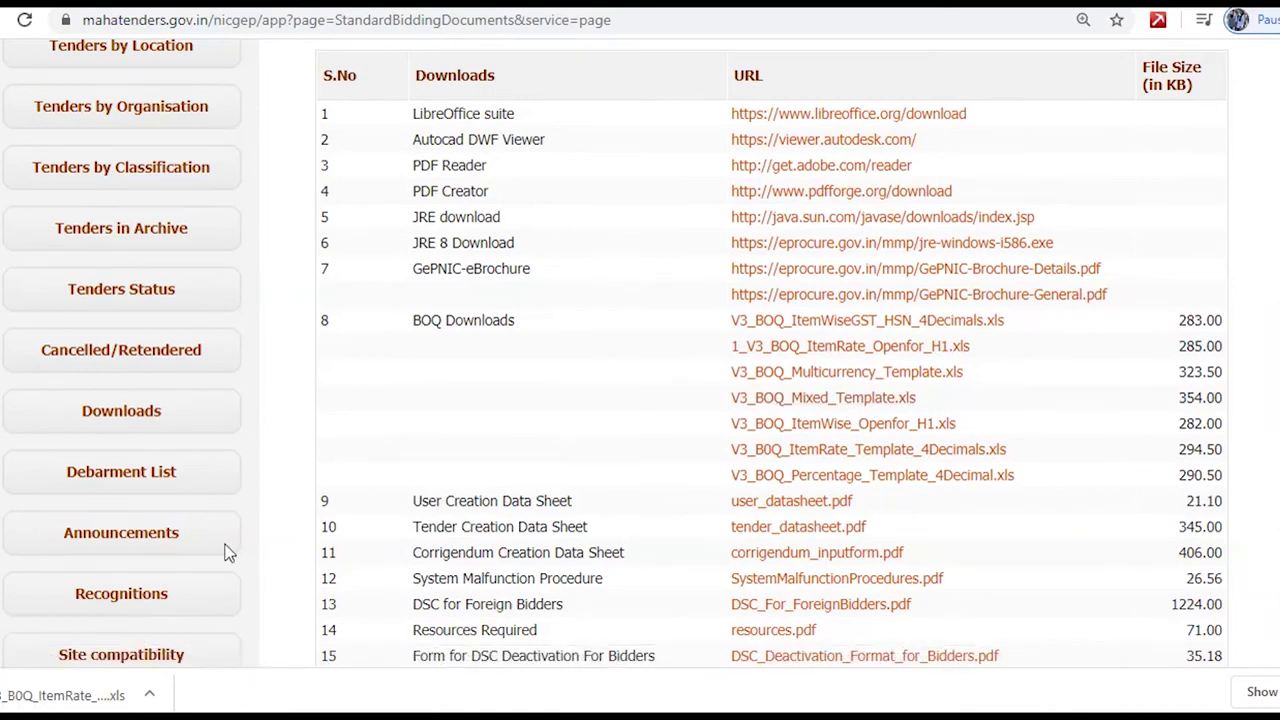
left_click(45, 693)
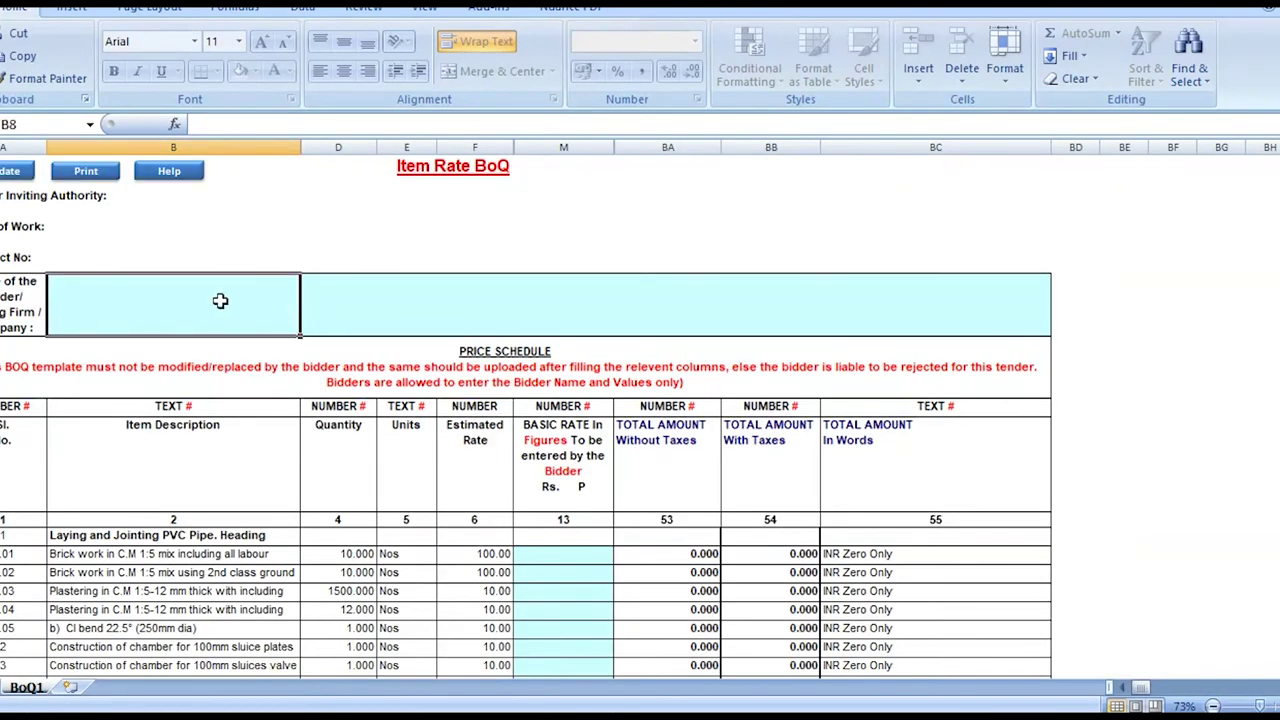
Step: Enter basic rates 300, 450 and 34 for the first three Item Rate BoQ items
left_click(547, 556)
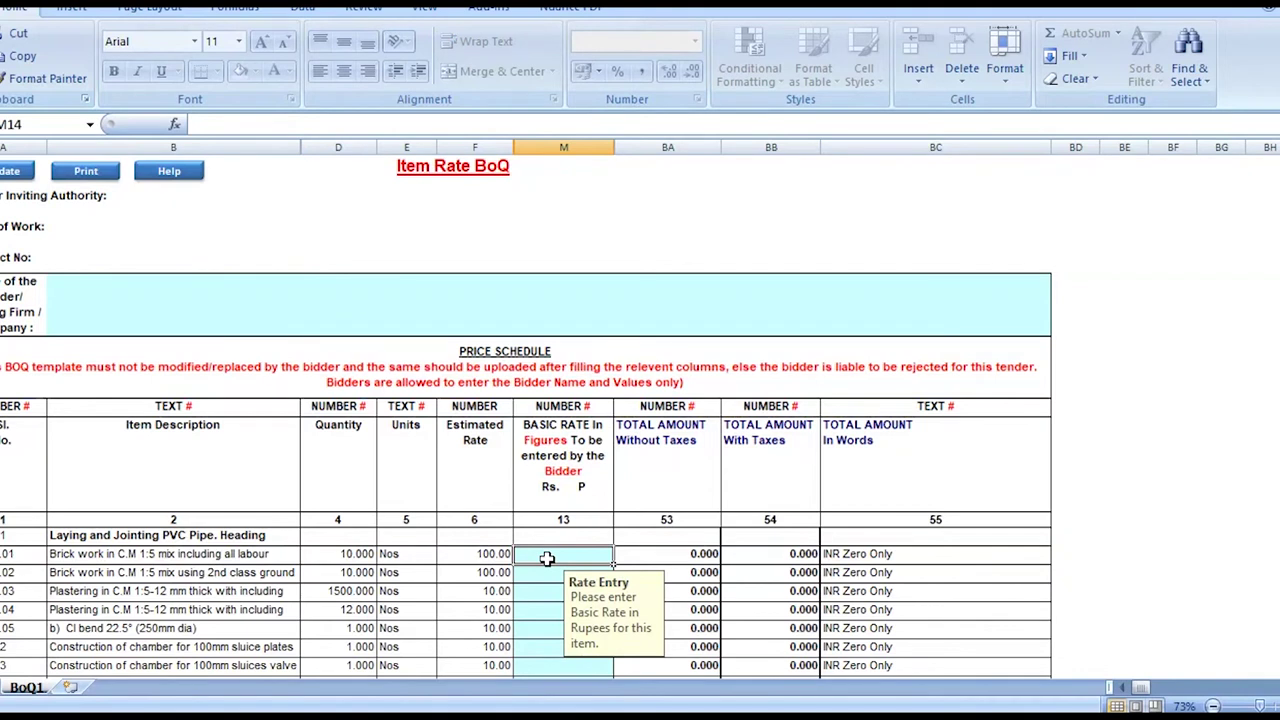
left_click(700, 558)
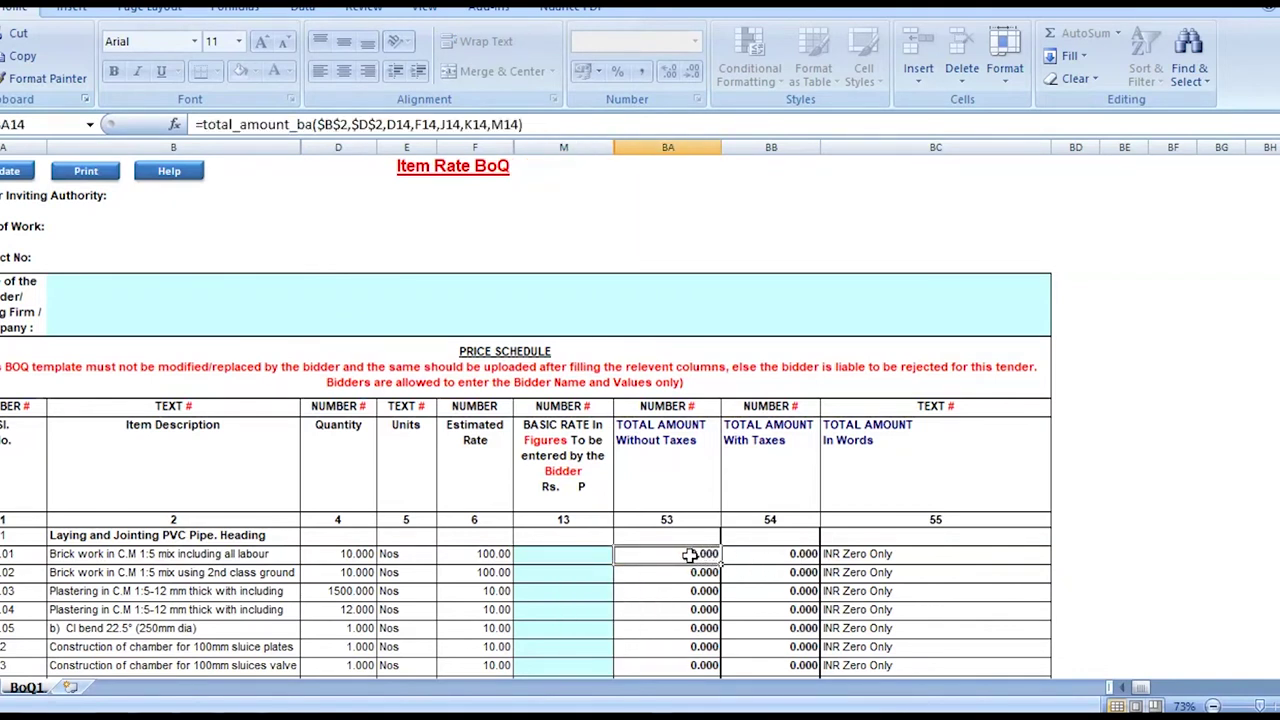
left_click(547, 553)
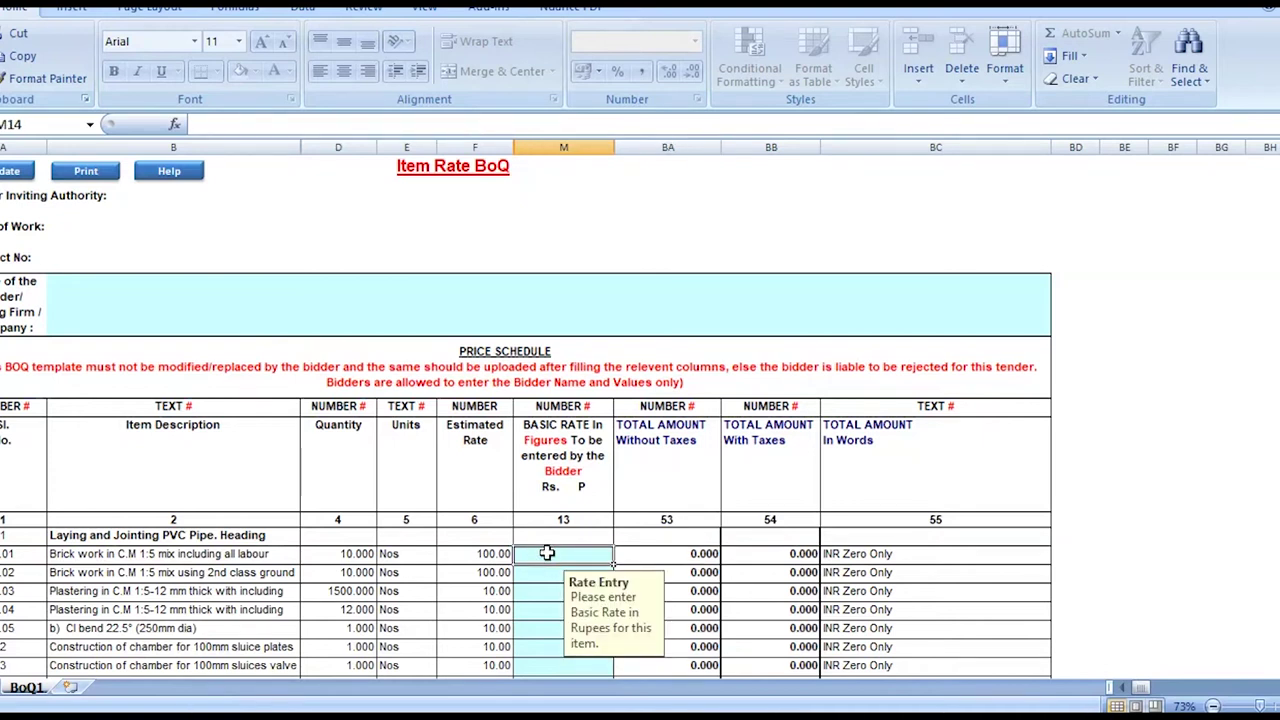
type("300")
key("Return")
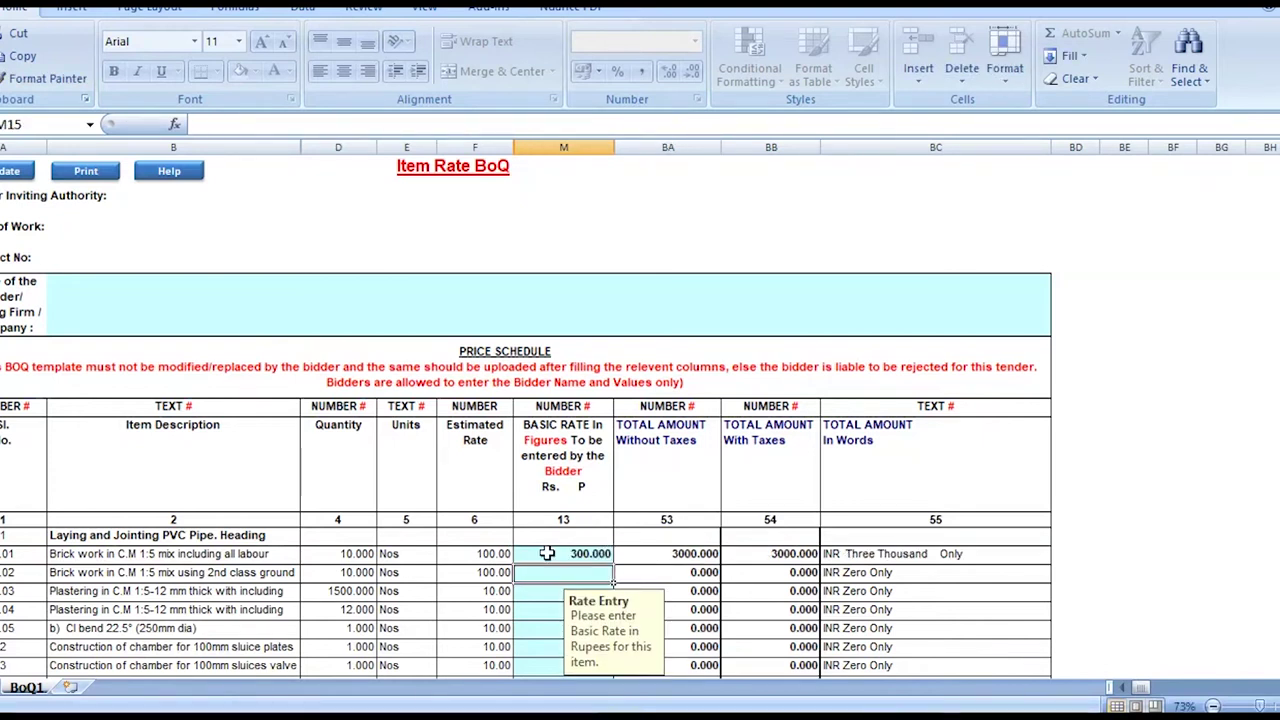
type("450")
key("Return")
type("34")
key("Return")
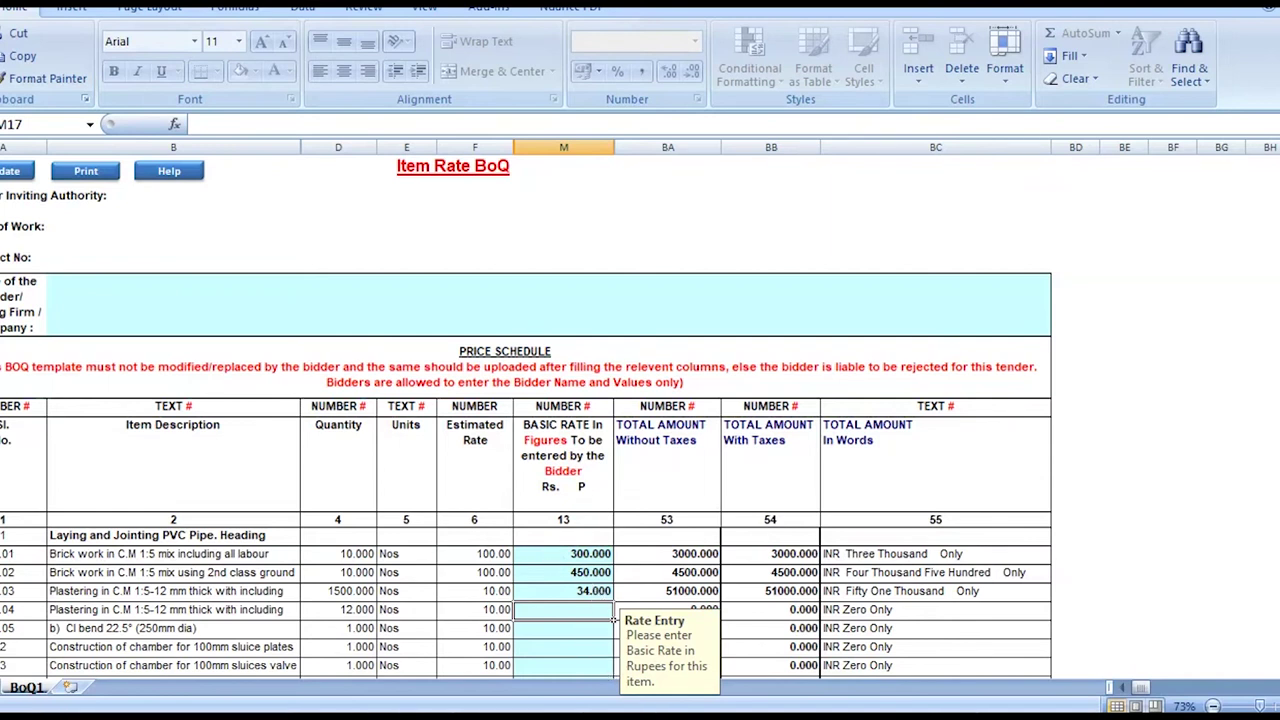
Step: Dismiss the bidder-name reminder and close the workbook without saving
scroll(640, 420, "down", 1)
scroll(640, 420, "down", 1)
scroll(640, 420, "down", 1)
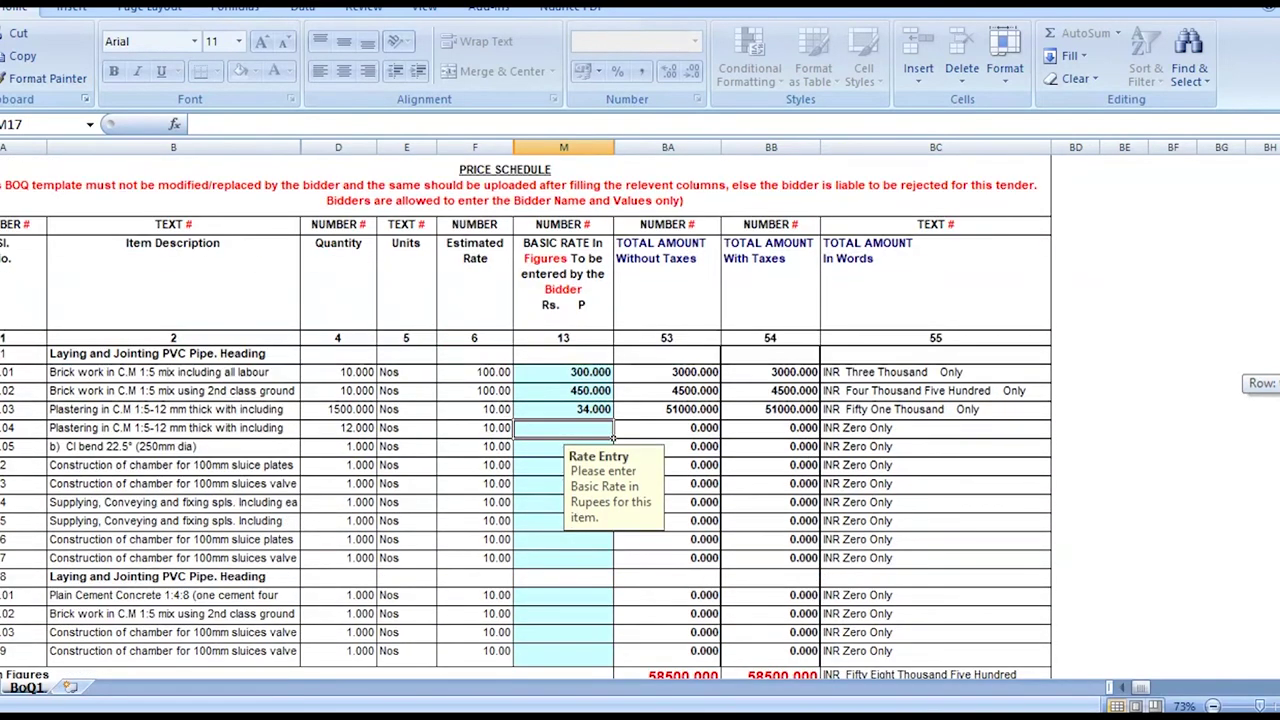
scroll(640, 420, "down", 1)
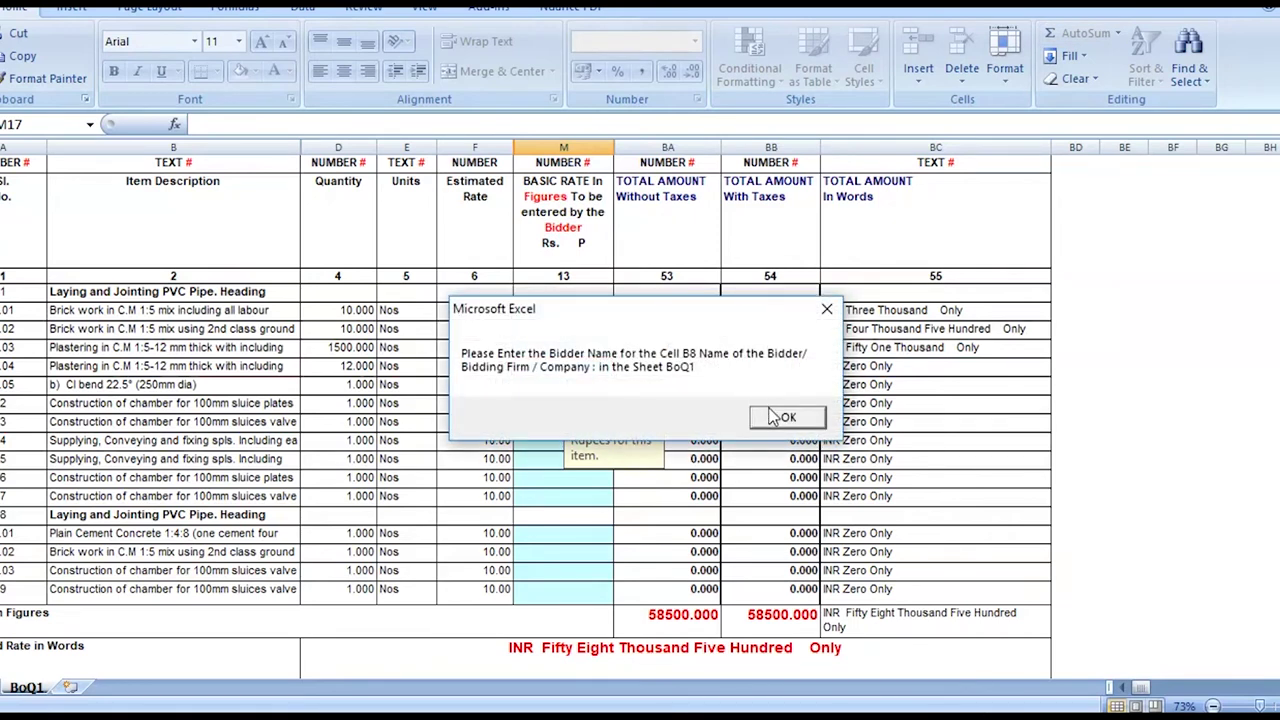
left_click(780, 417)
left_click(646, 403)
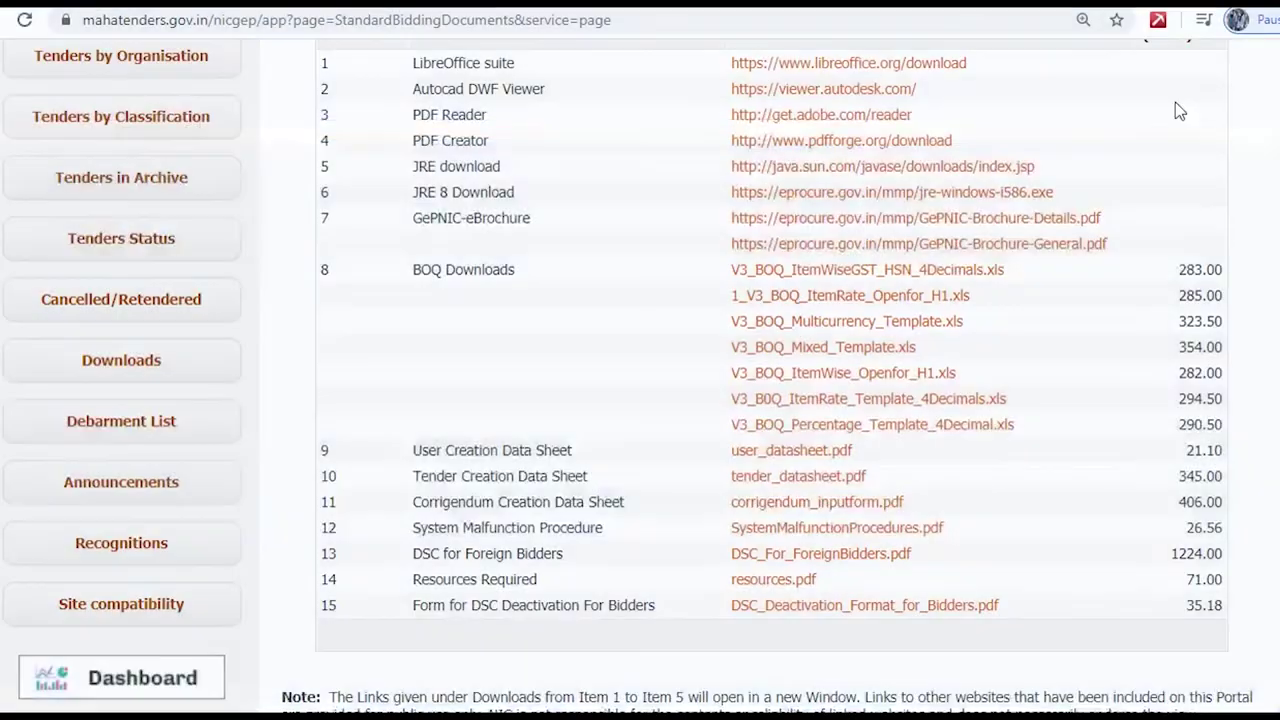
Step: Download V3_BOQ_Percentage_Template_4Decimal.xls and open it in Excel
left_click(848, 428)
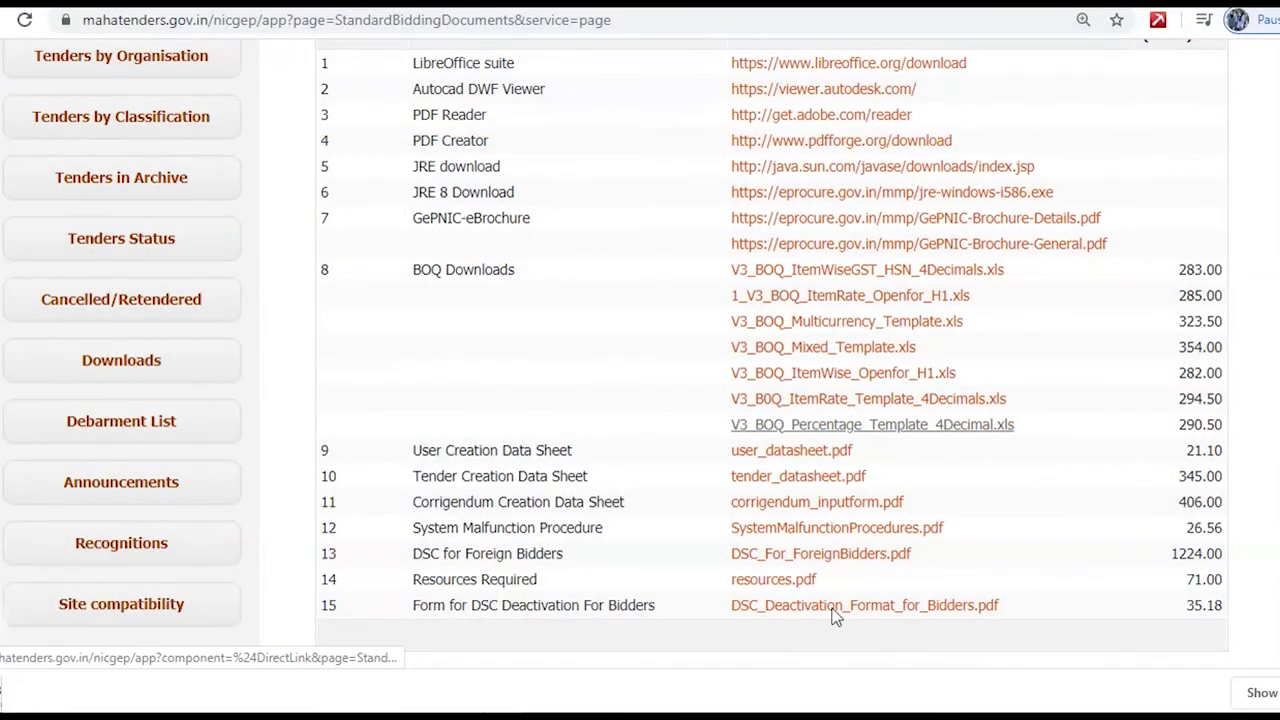
scroll(835, 615, "up", 1)
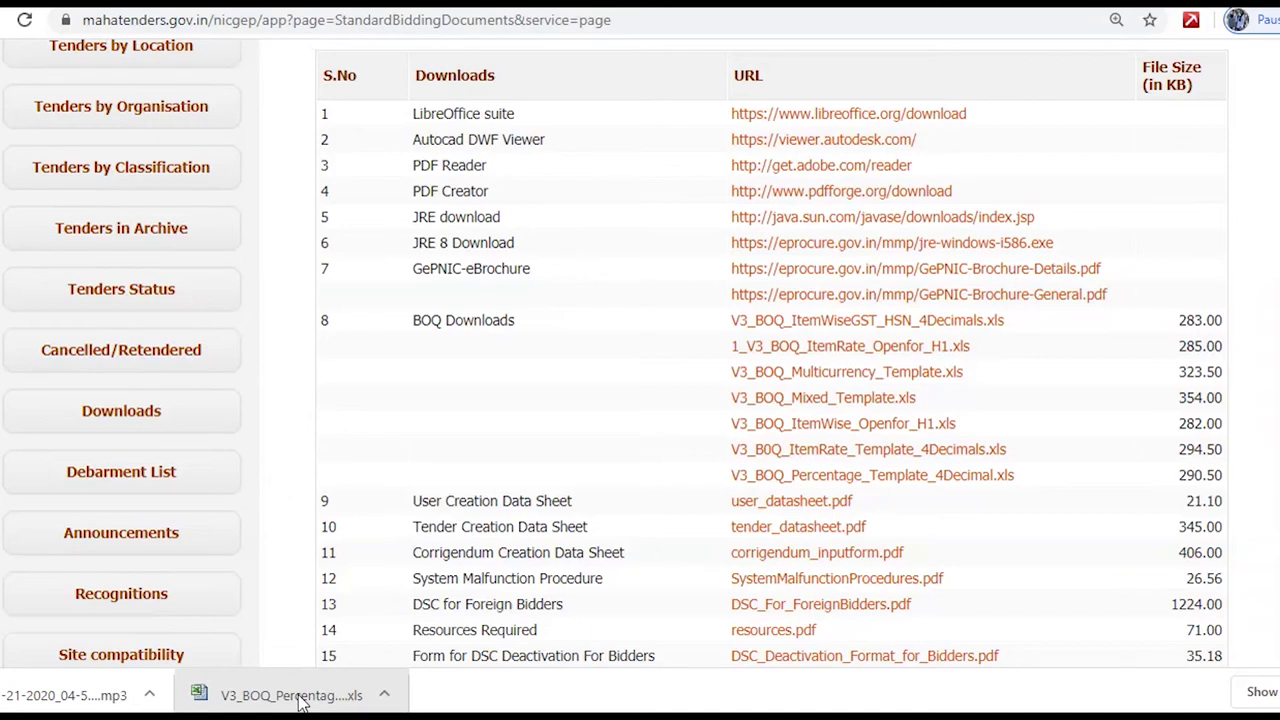
left_click(300, 703)
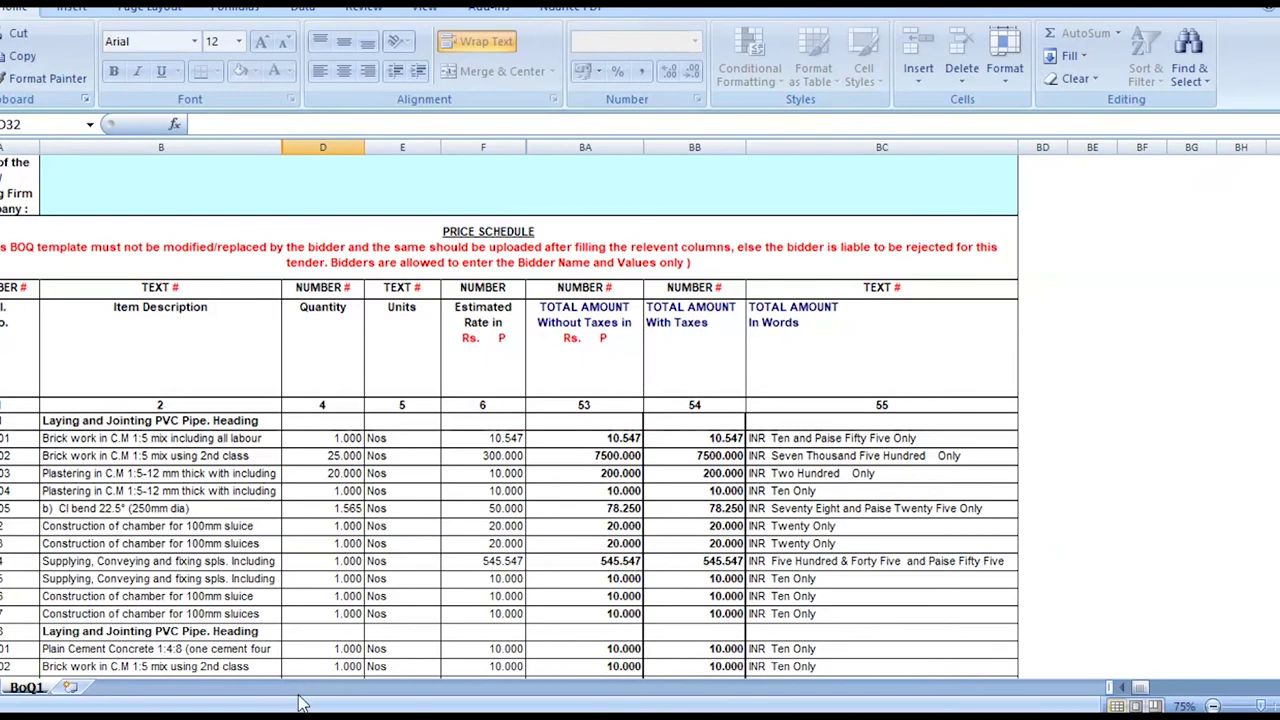
Step: Enter the bidder's firm name in merged cell B8 of the Percentage BoQ
left_click(323, 168)
type("Bhagat Te")
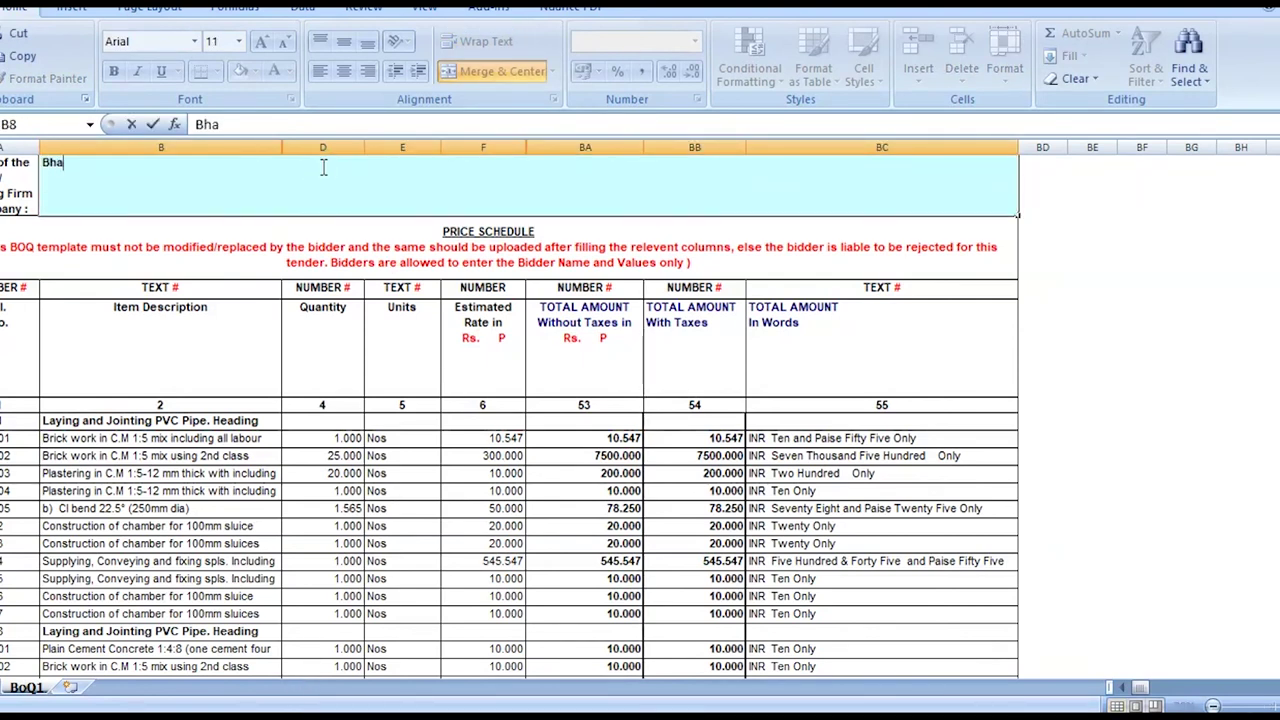
type("chno It Solution")
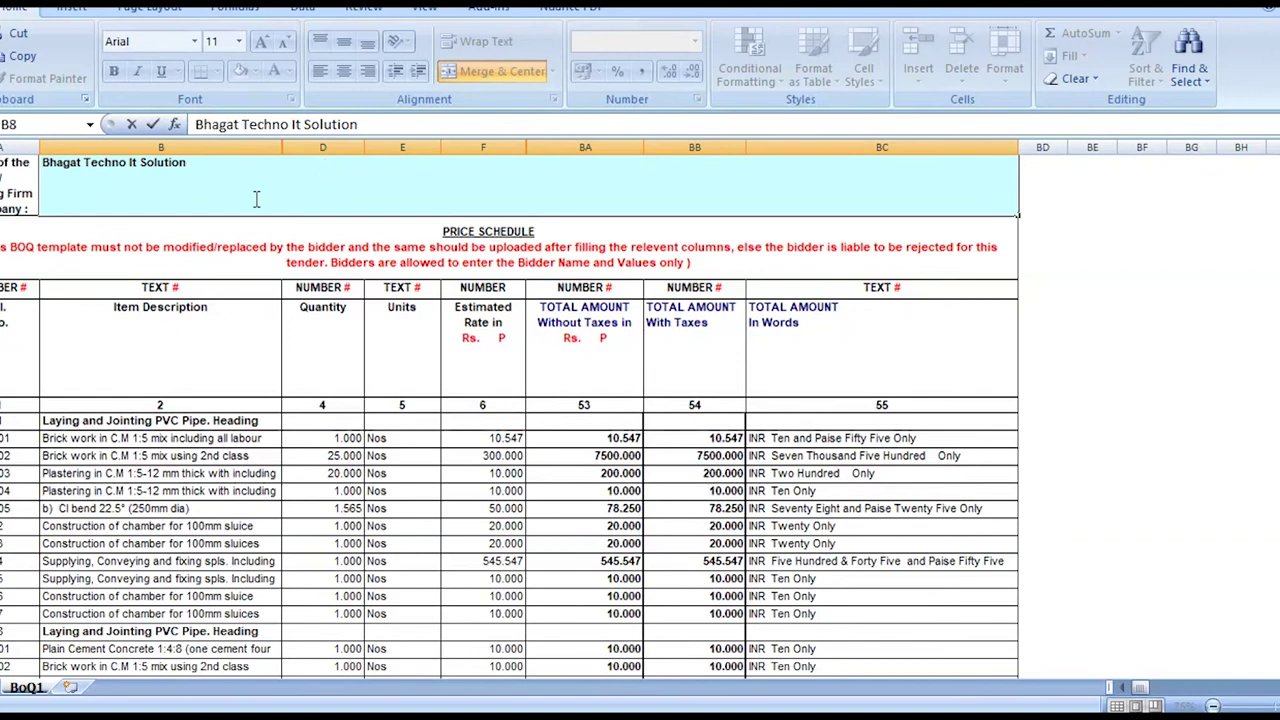
key("Return")
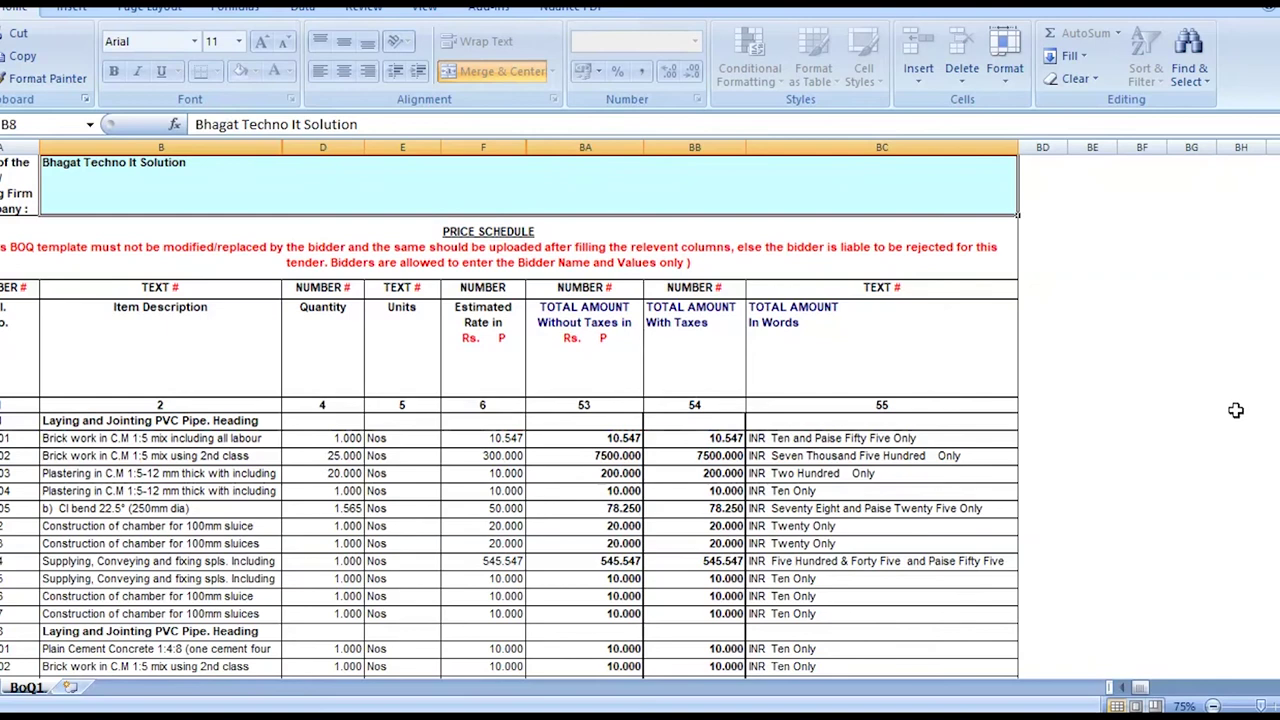
scroll(1262, 342, "down", 1)
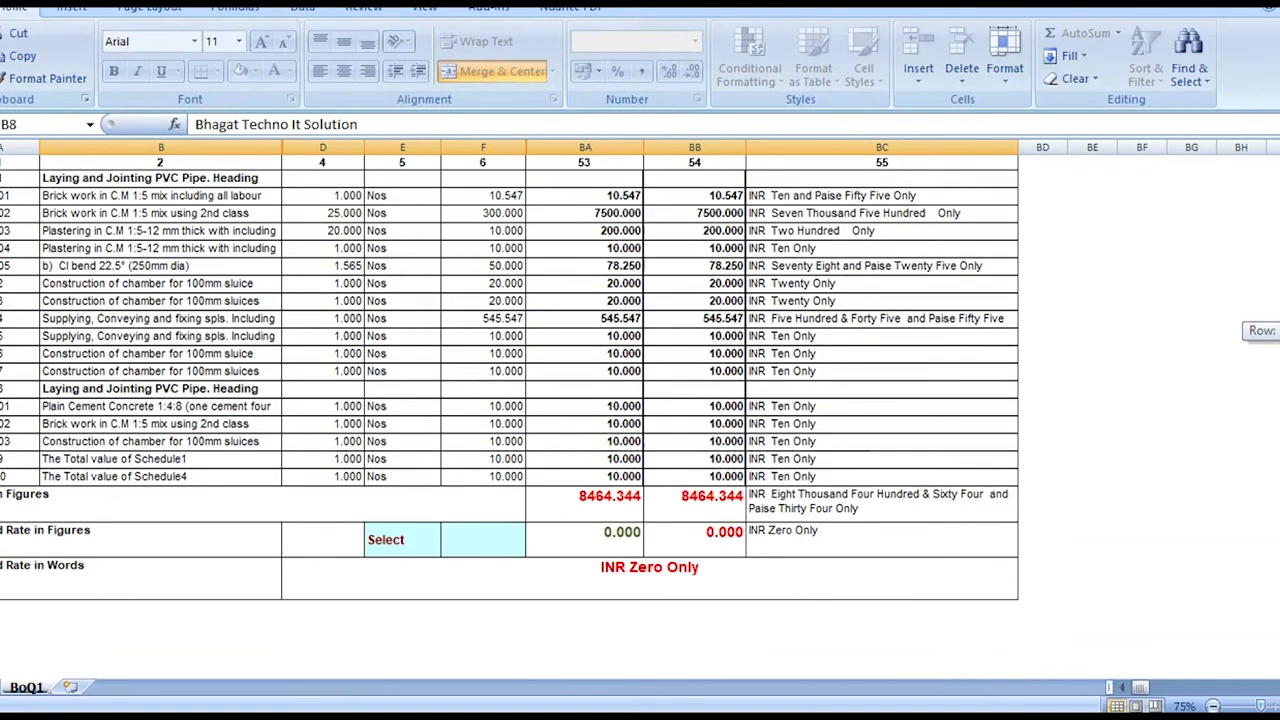
Step: Set the E32 percentage option to Less (-) with 5 in F32
scroll(1262, 342, "down", 1)
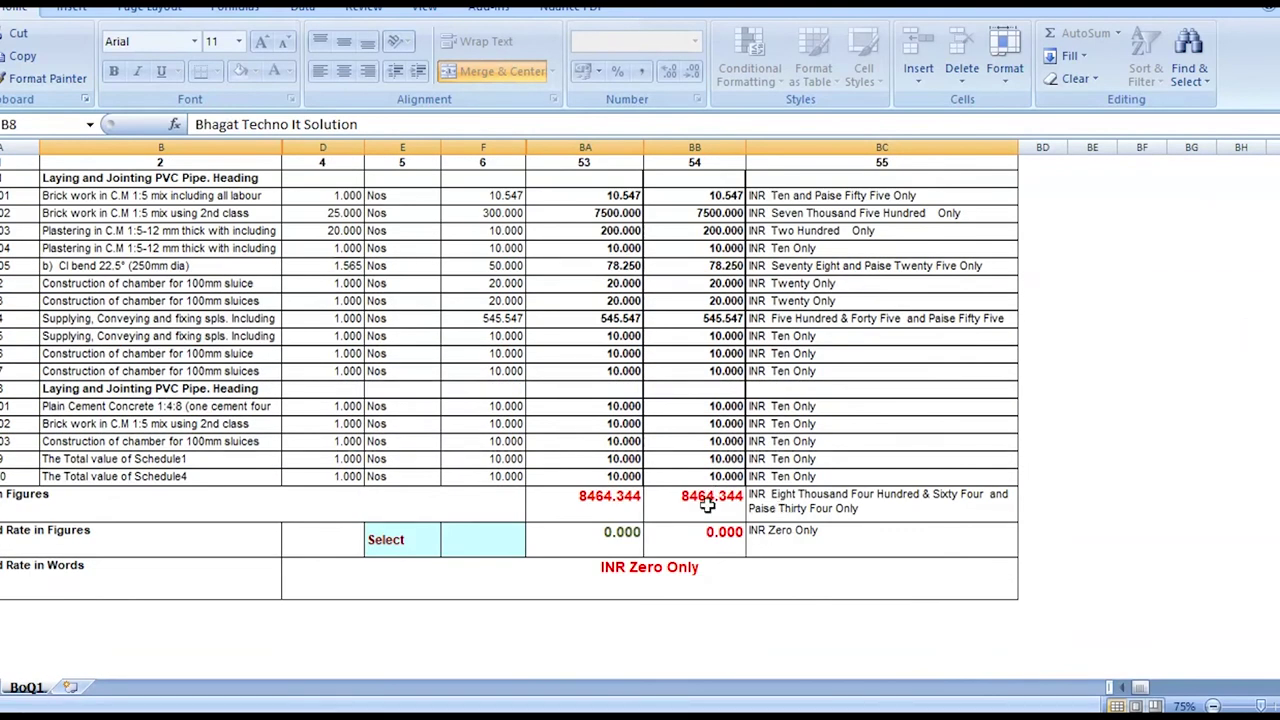
left_click(417, 545)
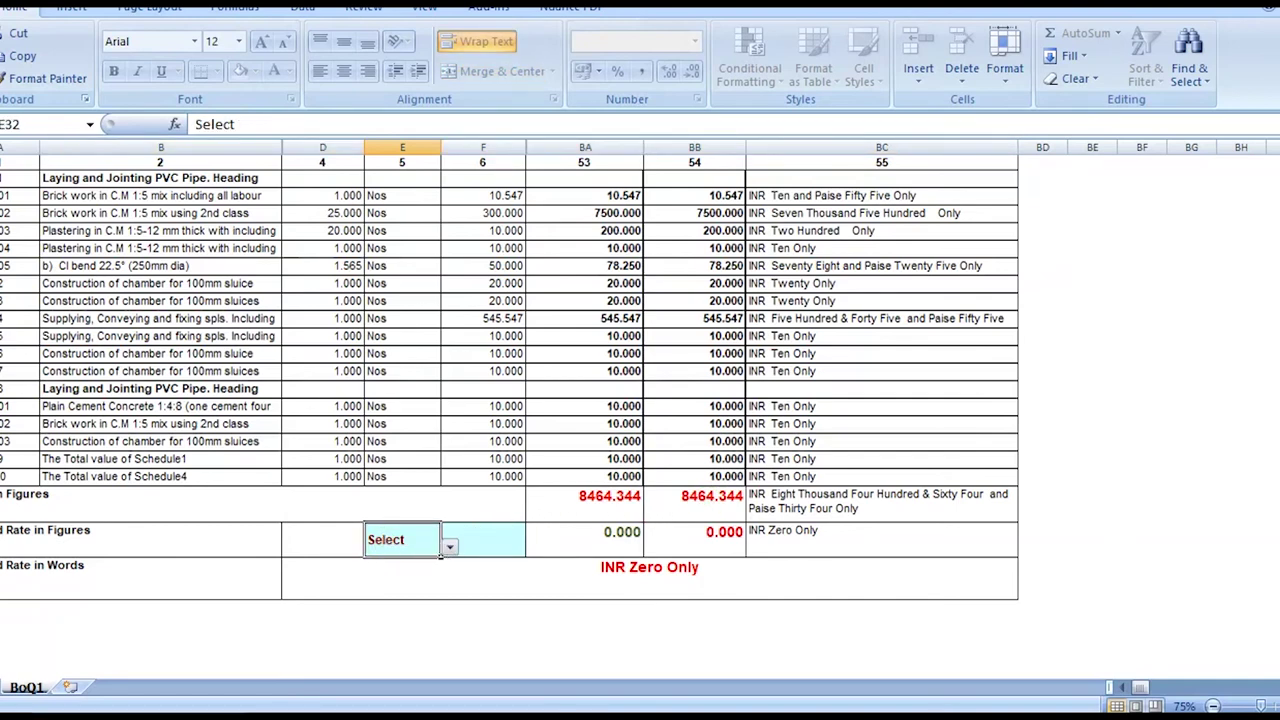
scroll(440, 553, "up", 2)
scroll(440, 553, "up", 5)
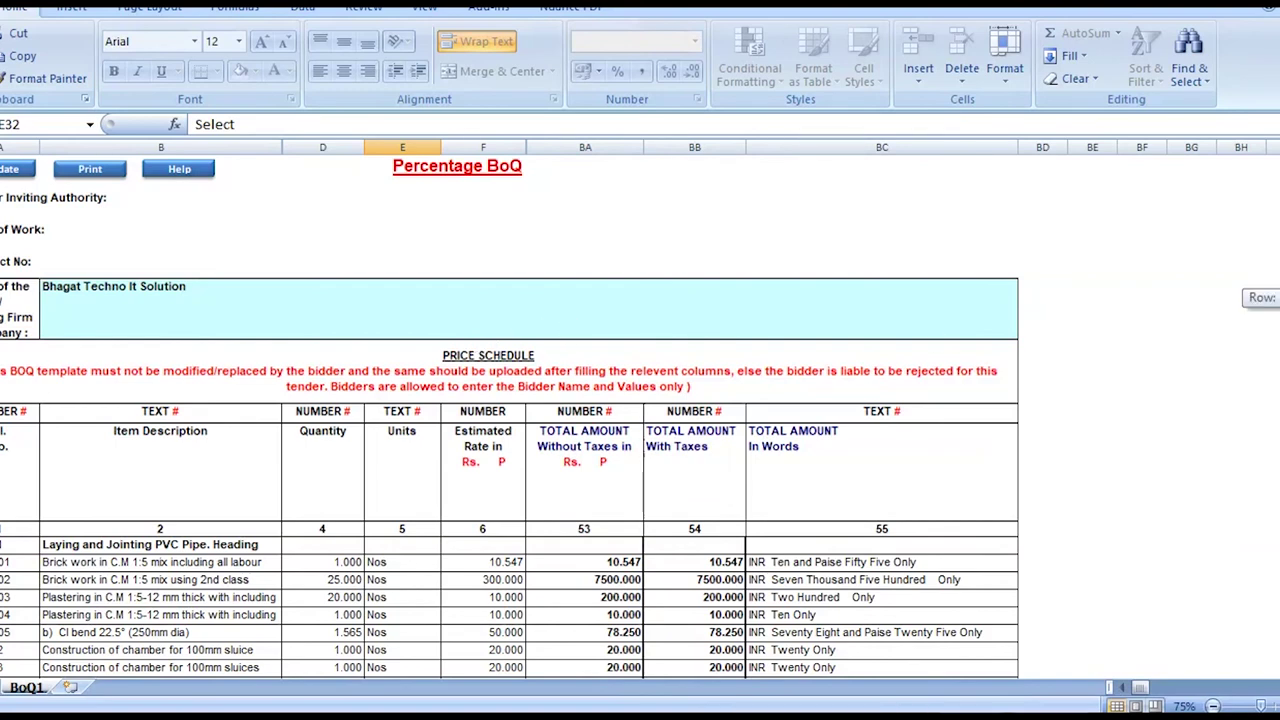
scroll(440, 555, "down", 2)
scroll(440, 555, "down", 2)
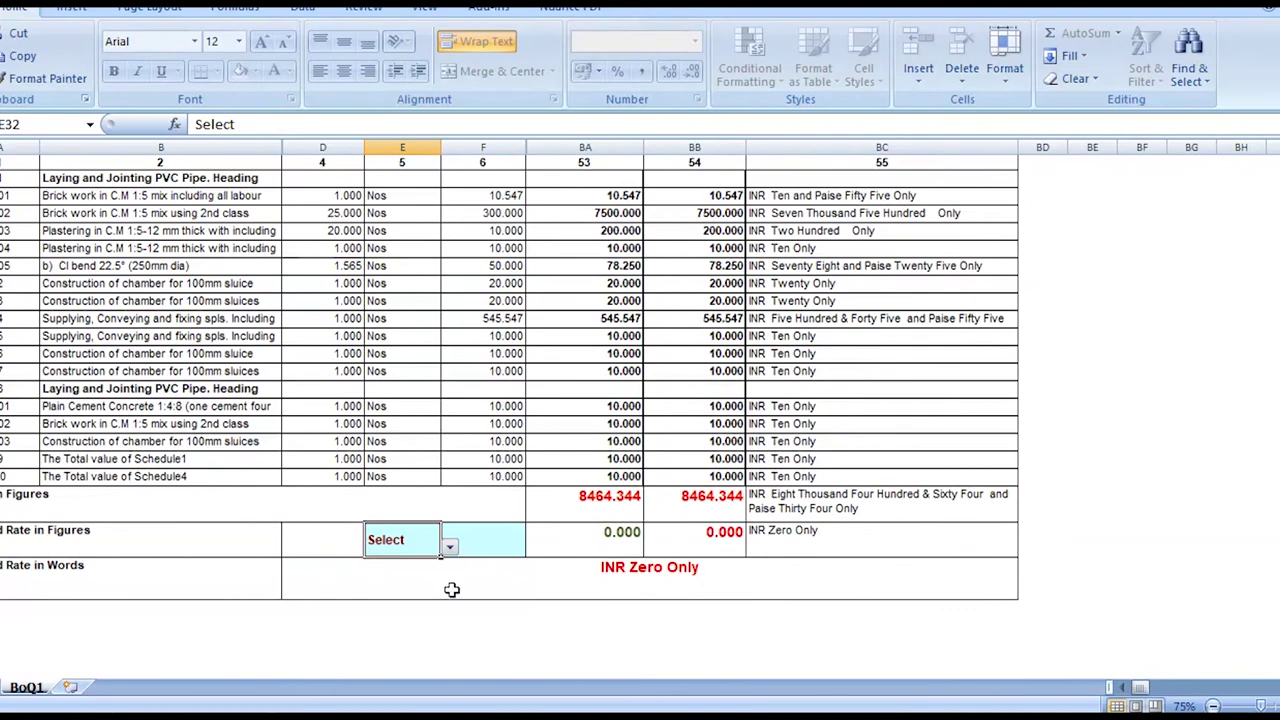
left_click(450, 549)
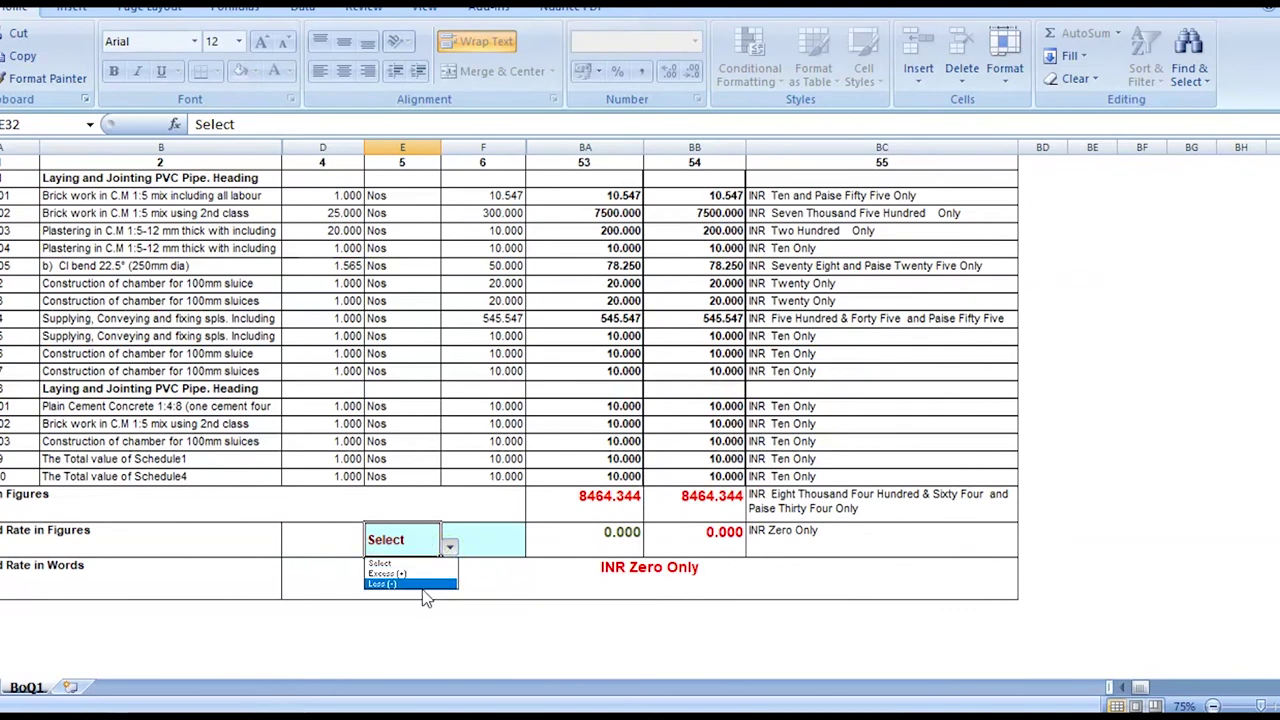
left_click(405, 539)
left_click(450, 547)
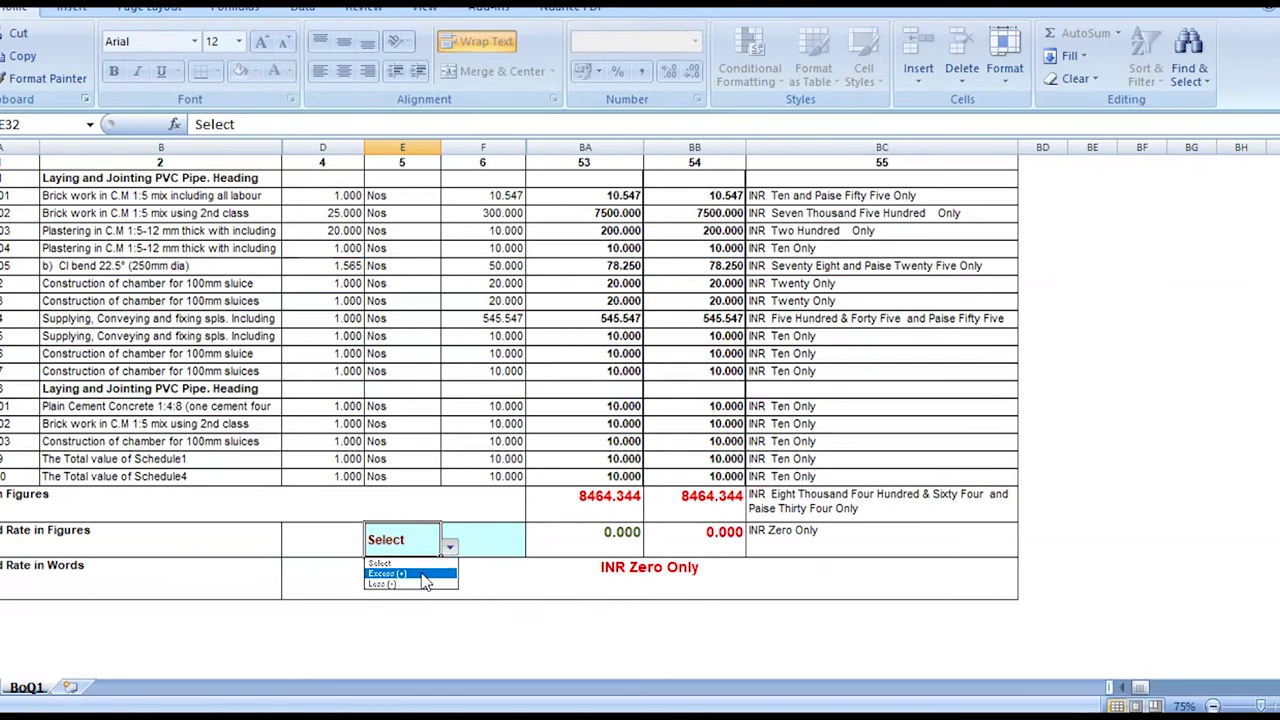
left_click(422, 585)
left_click(488, 547)
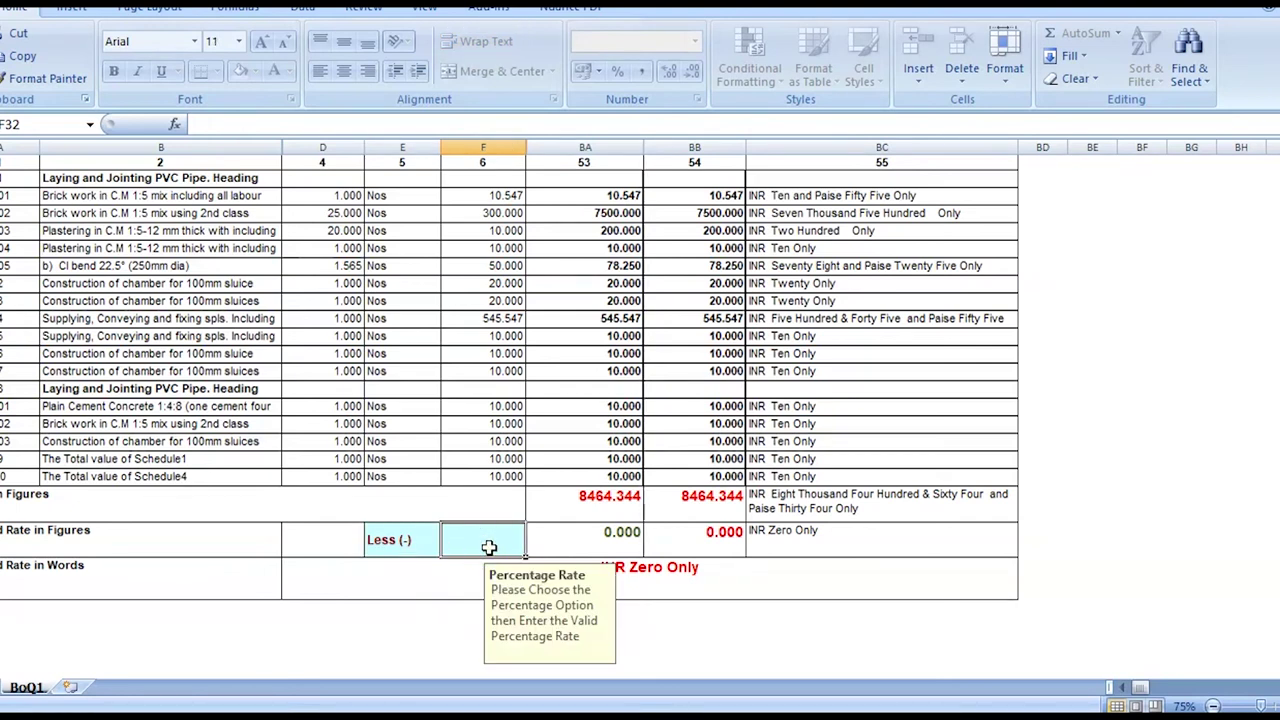
type("5")
key("Return")
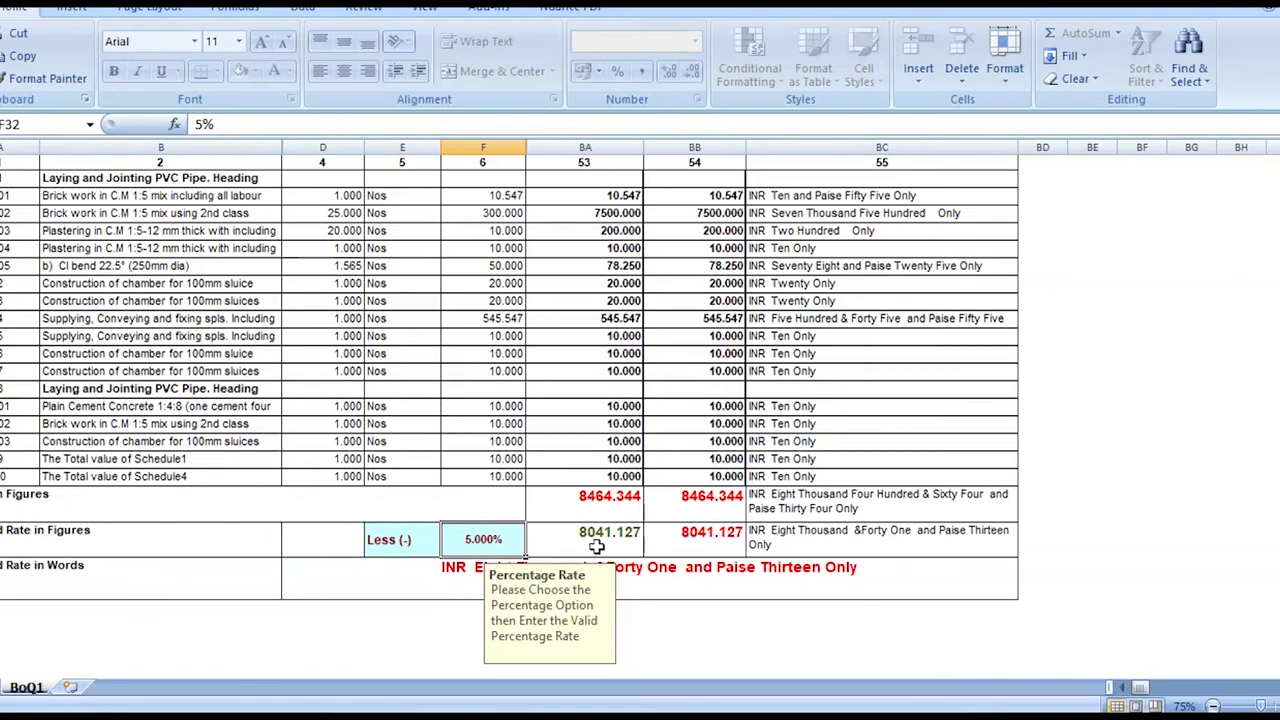
Step: Switch E32 to Excess (+) and change F32 to 2%, giving a total of 8633.631
left_click(392, 548)
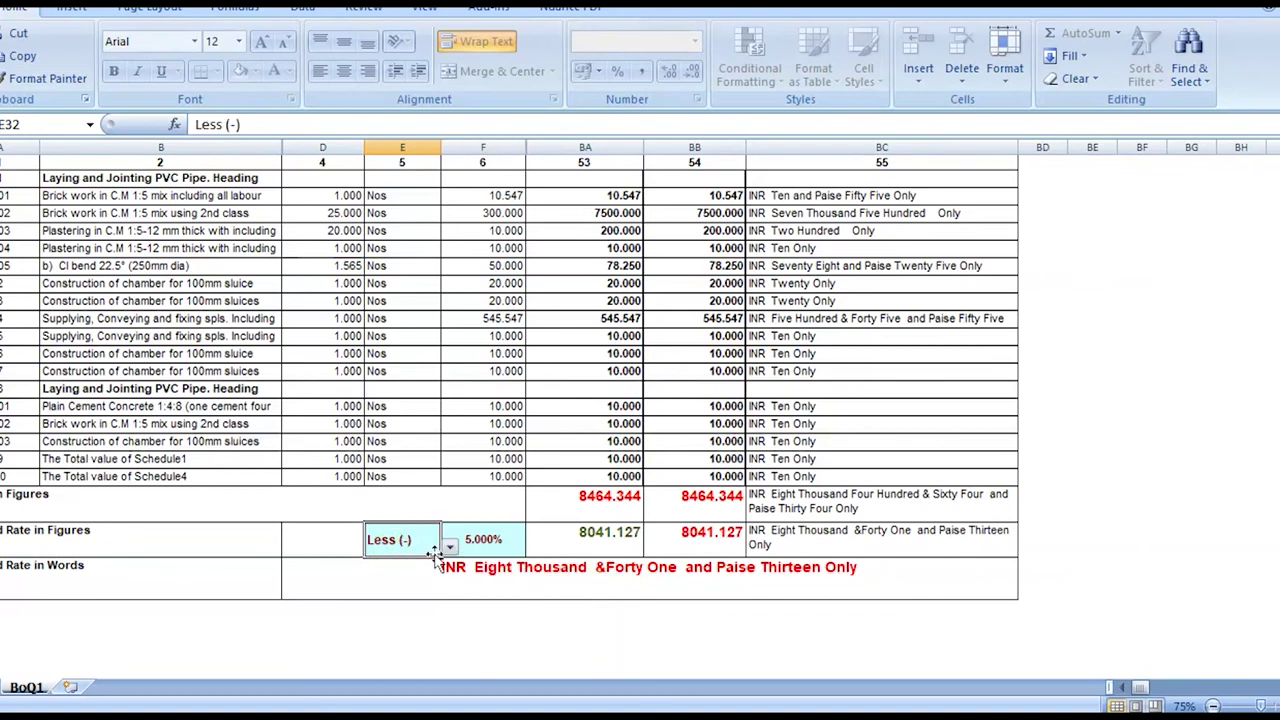
left_click(450, 549)
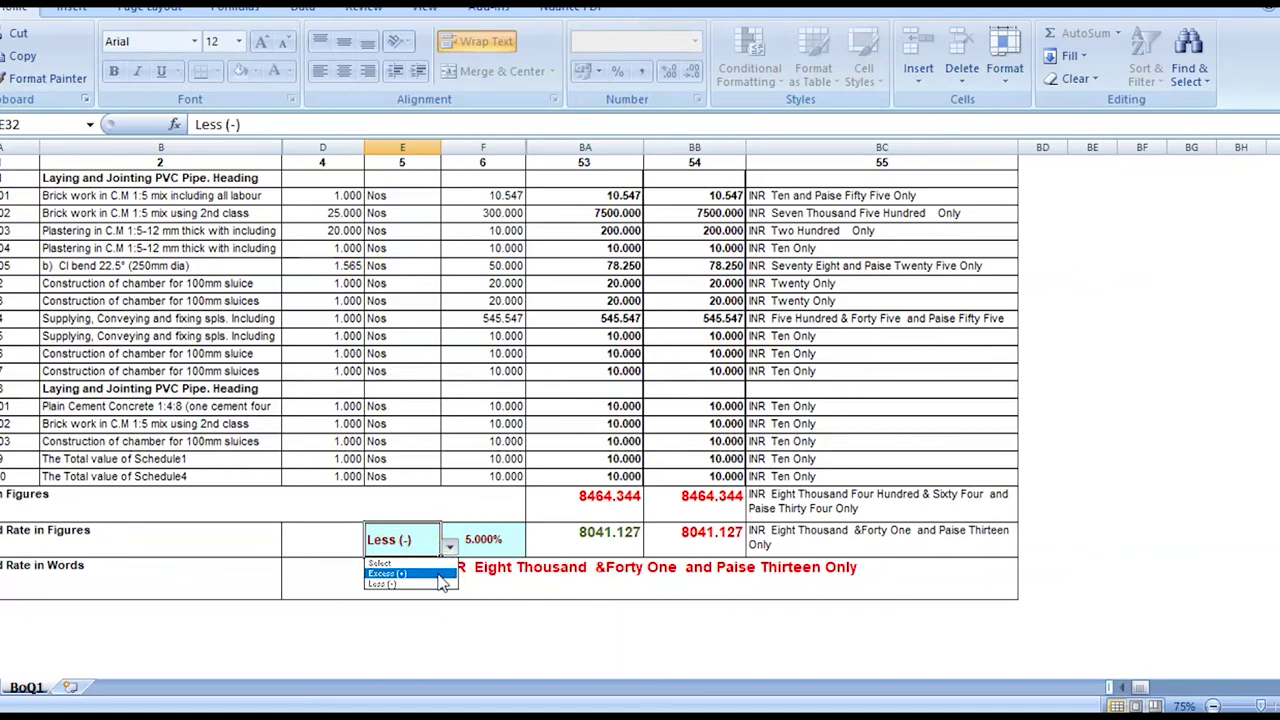
left_click(445, 571)
left_click(483, 547)
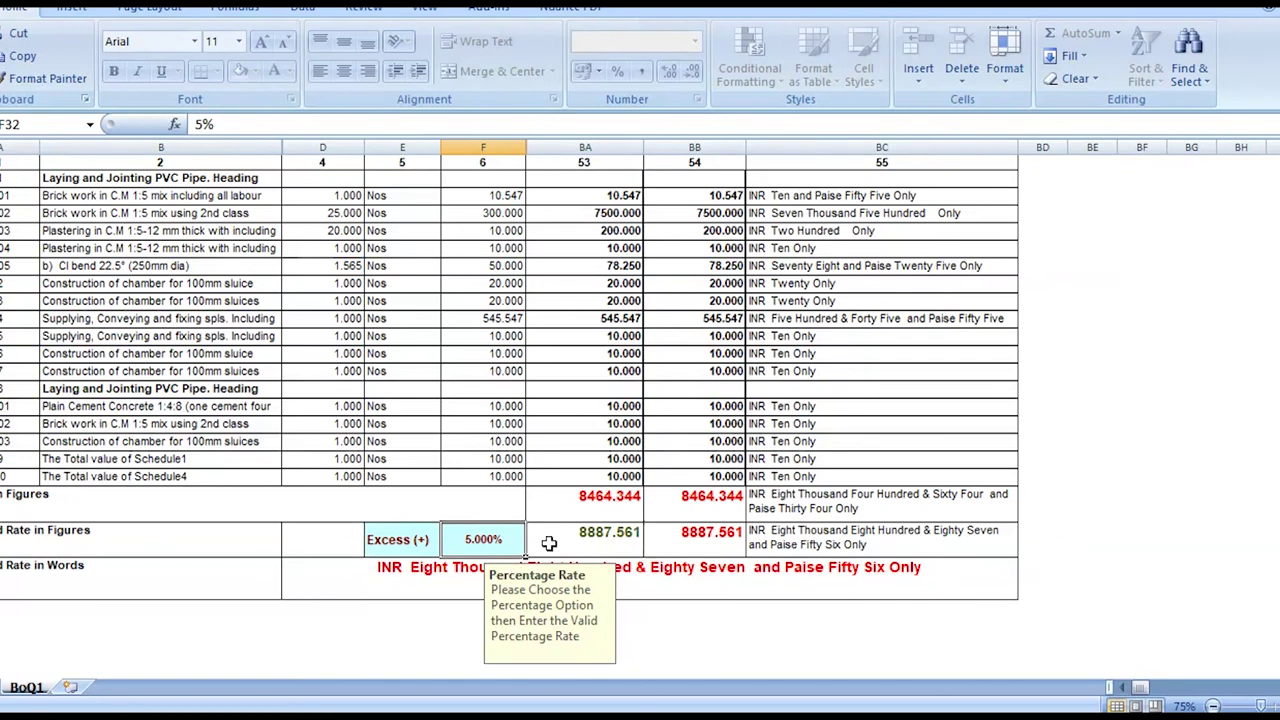
type("2")
key("Return")
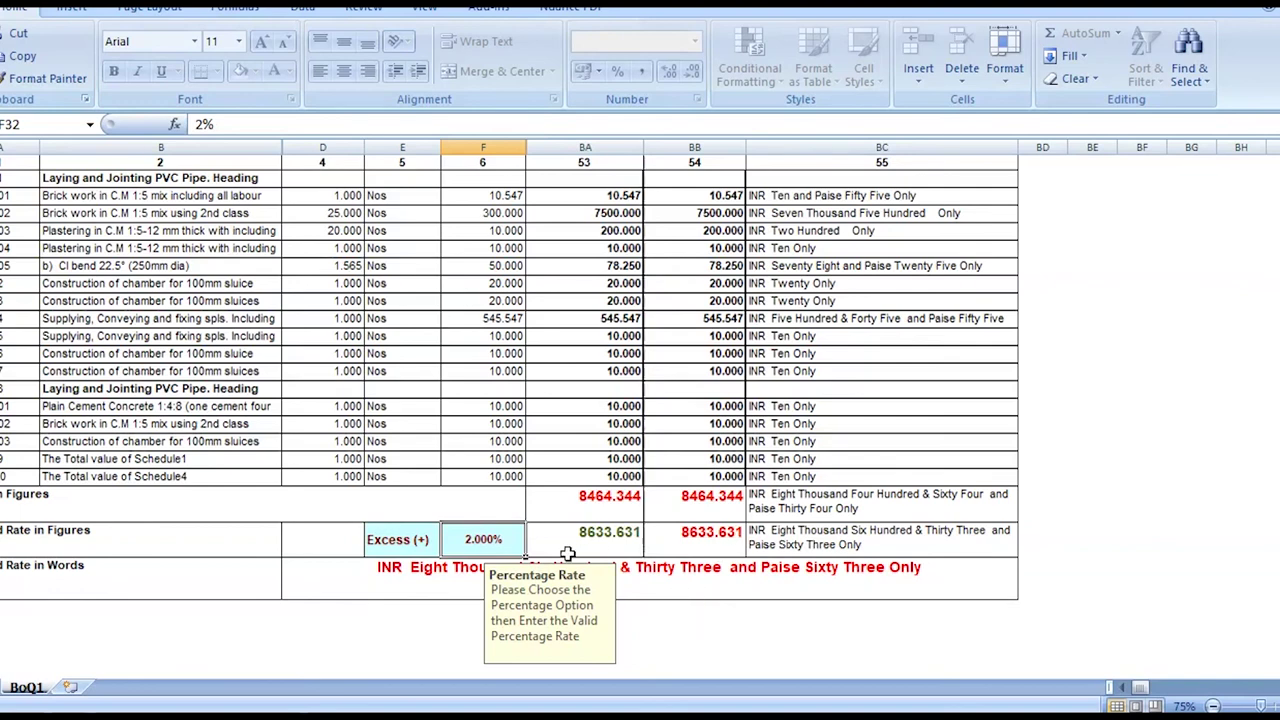
scroll(53, 223, "up", 2)
scroll(53, 223, "up", 3)
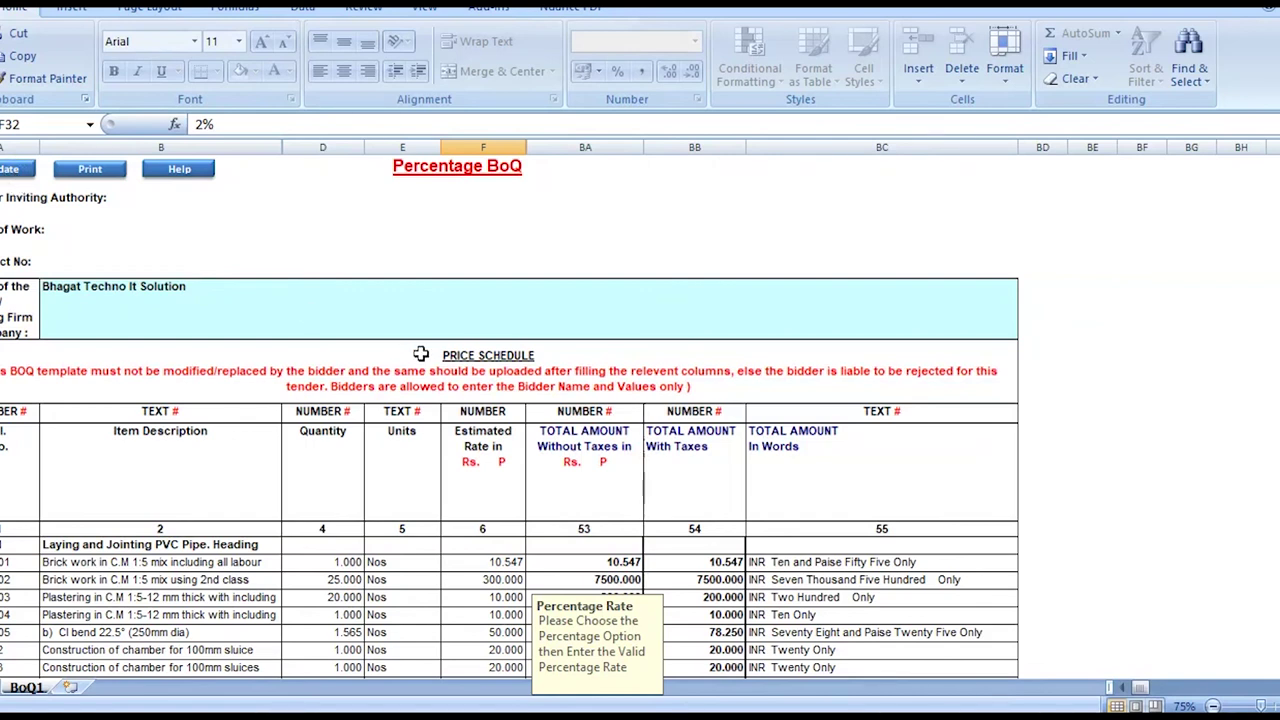
Step: Empty cell B8 of the Percentage BoQ, then run Validate and acknowledge the missing-bidder-name and failure messages
left_click(351, 303)
key("Delete")
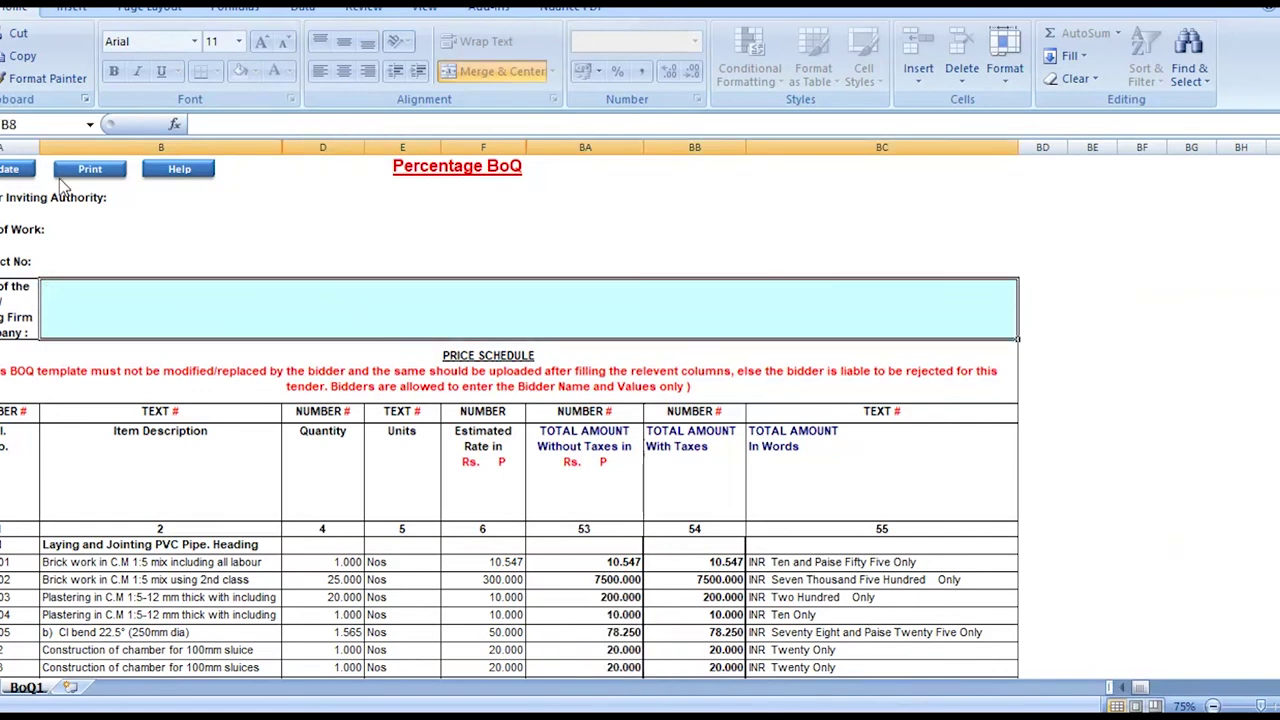
left_click(14, 171)
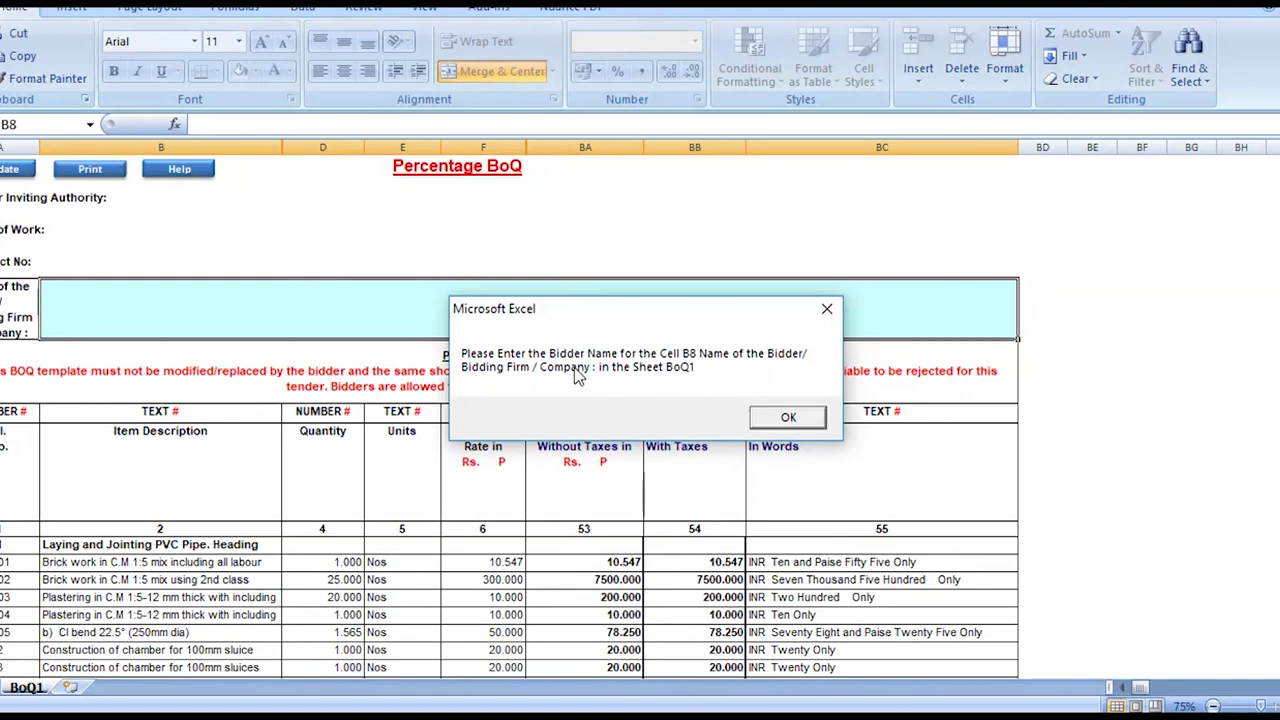
left_click(789, 418)
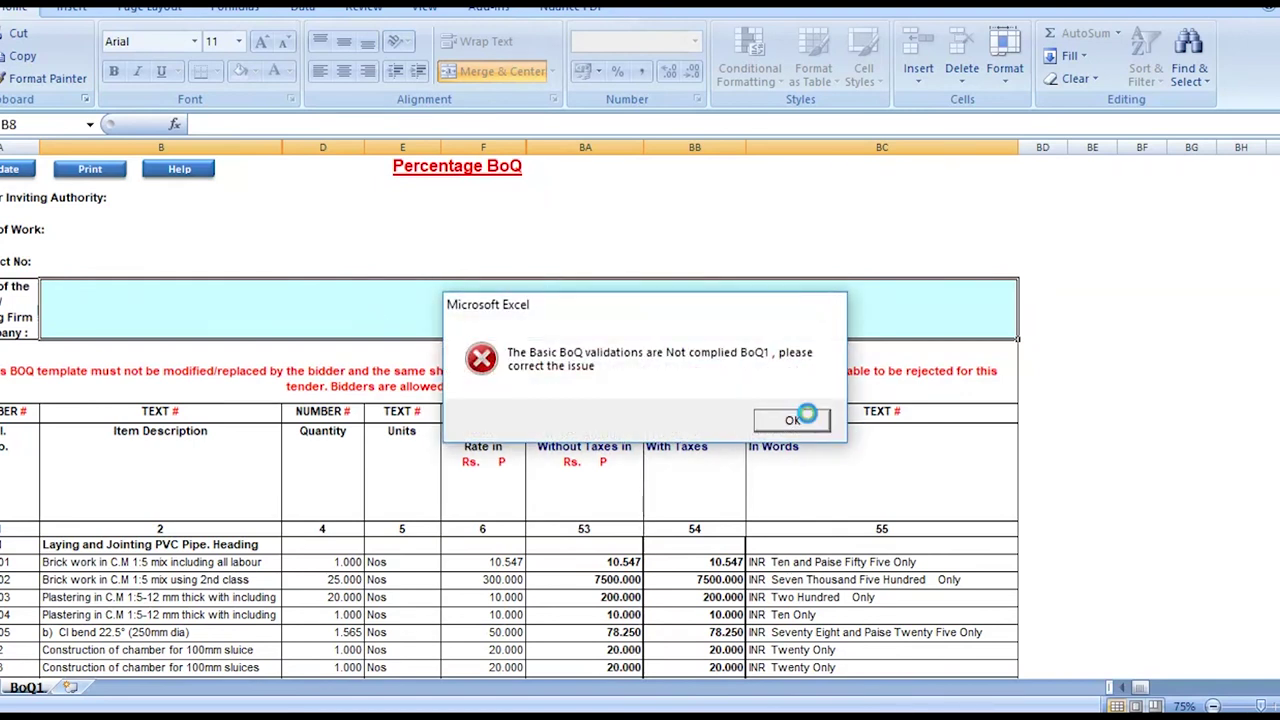
left_click(800, 416)
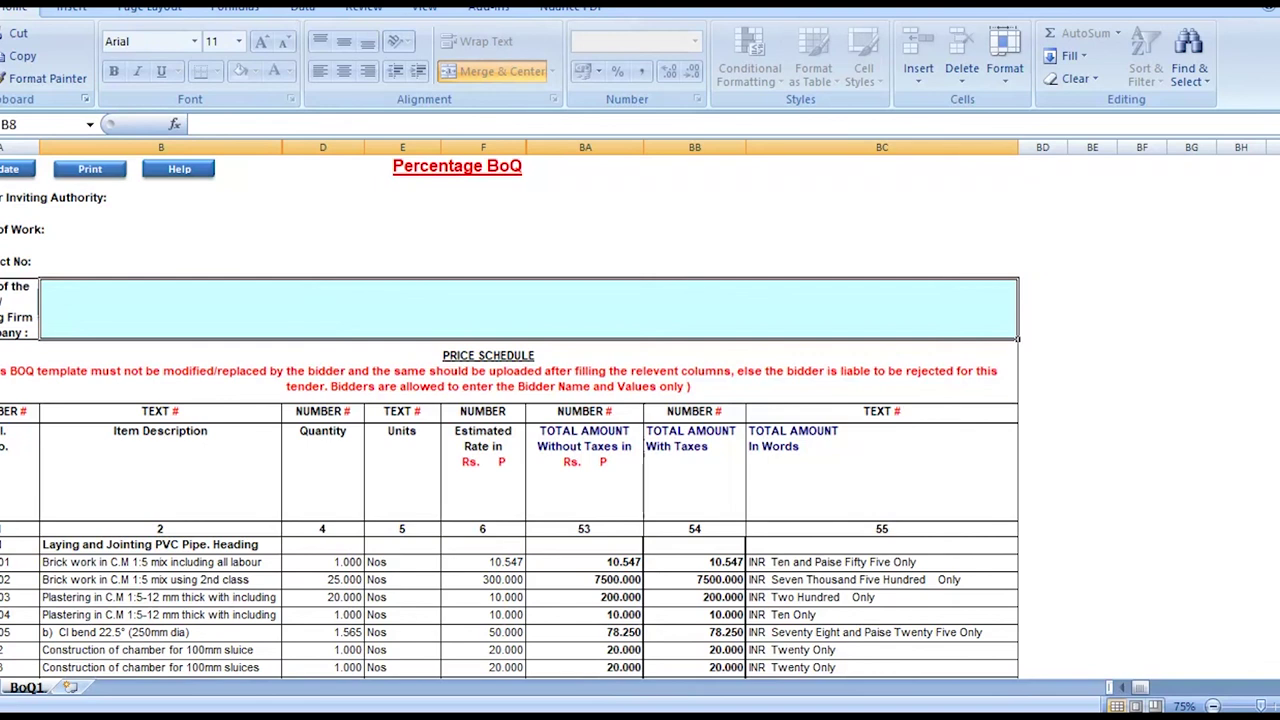
left_click(790, 418)
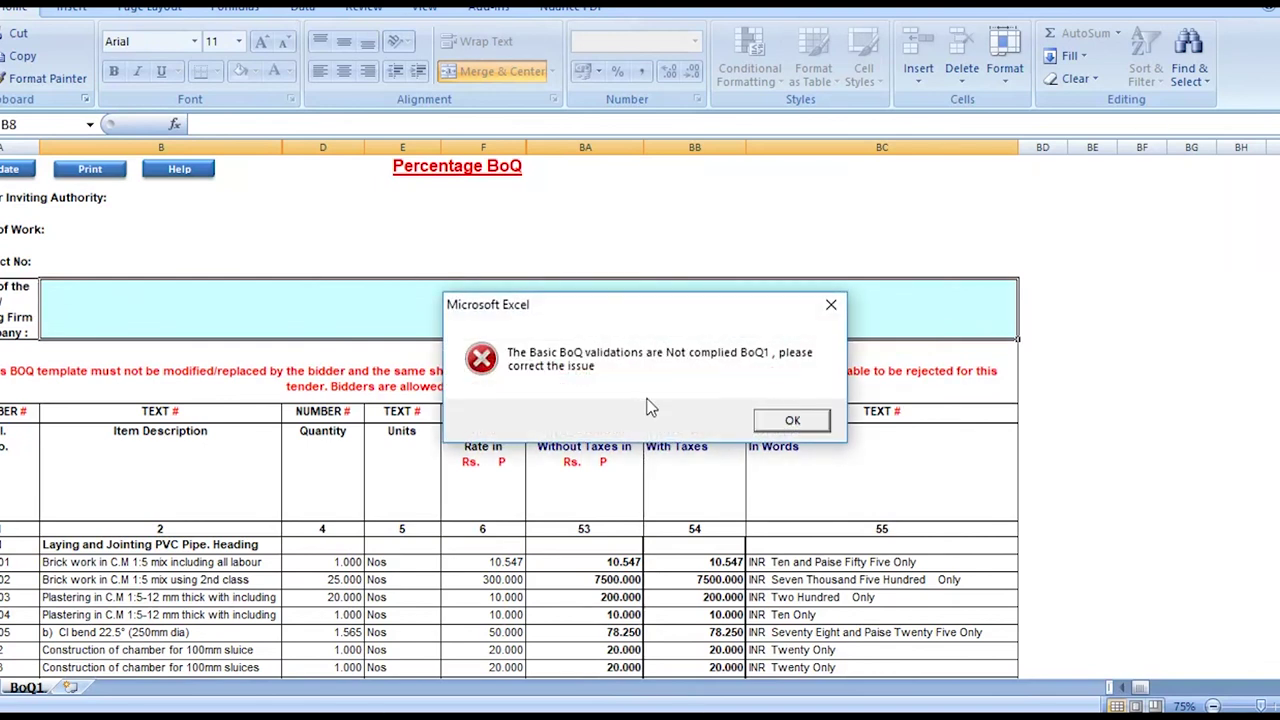